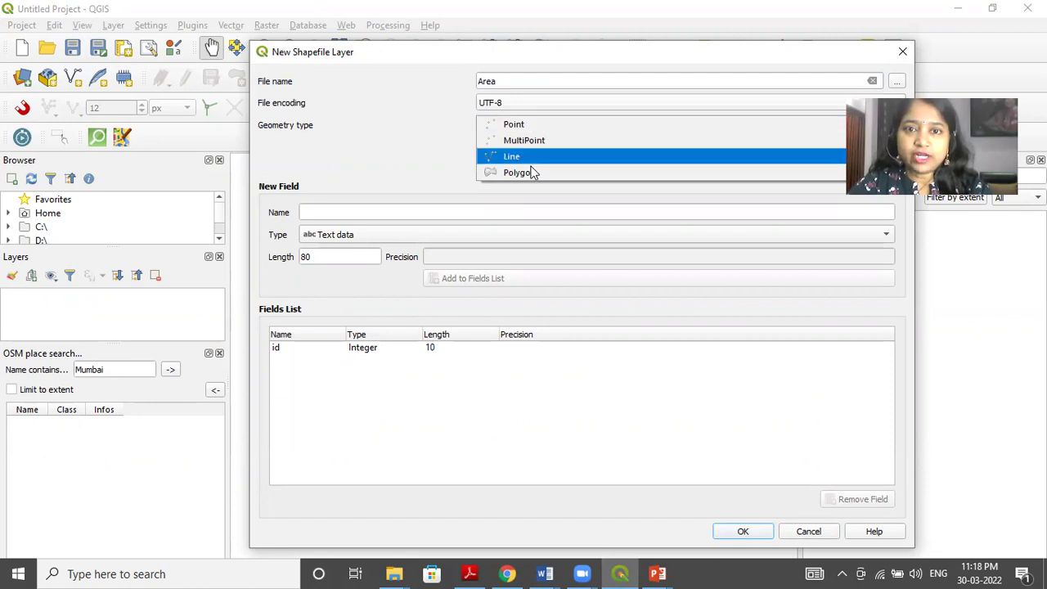
# Create the Area layer with Polygon geometry and an added Name text field.
pyautogui.click(533, 172)
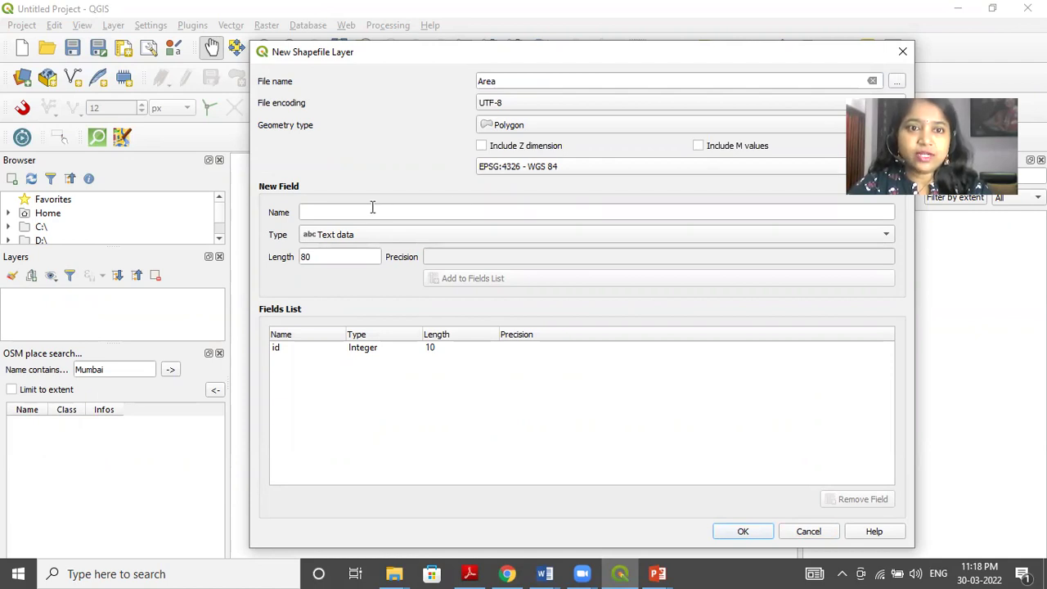
pyautogui.click(348, 213)
pyautogui.write('Name')
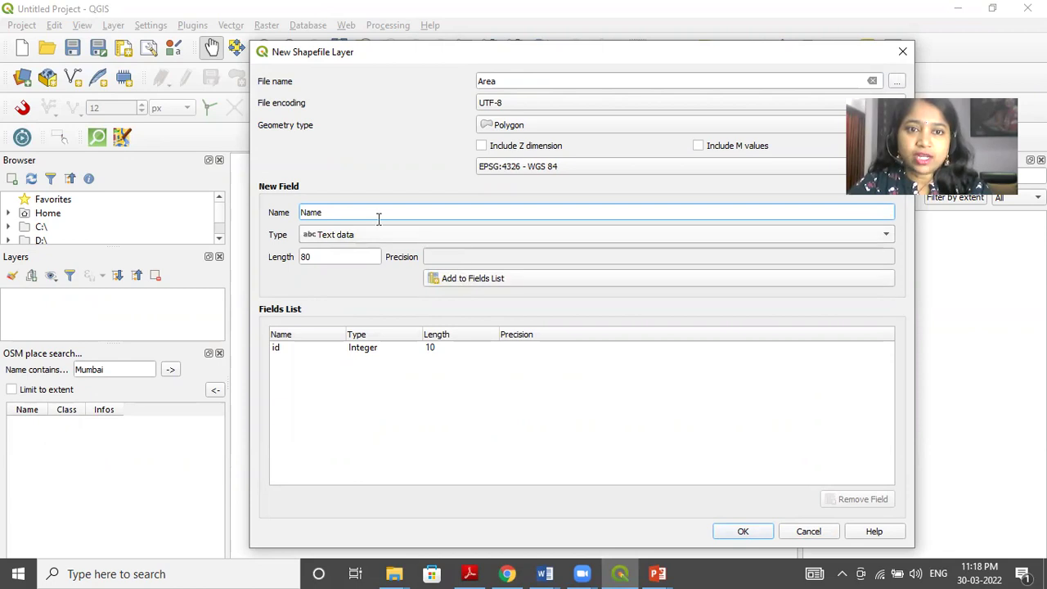
pyautogui.click(472, 279)
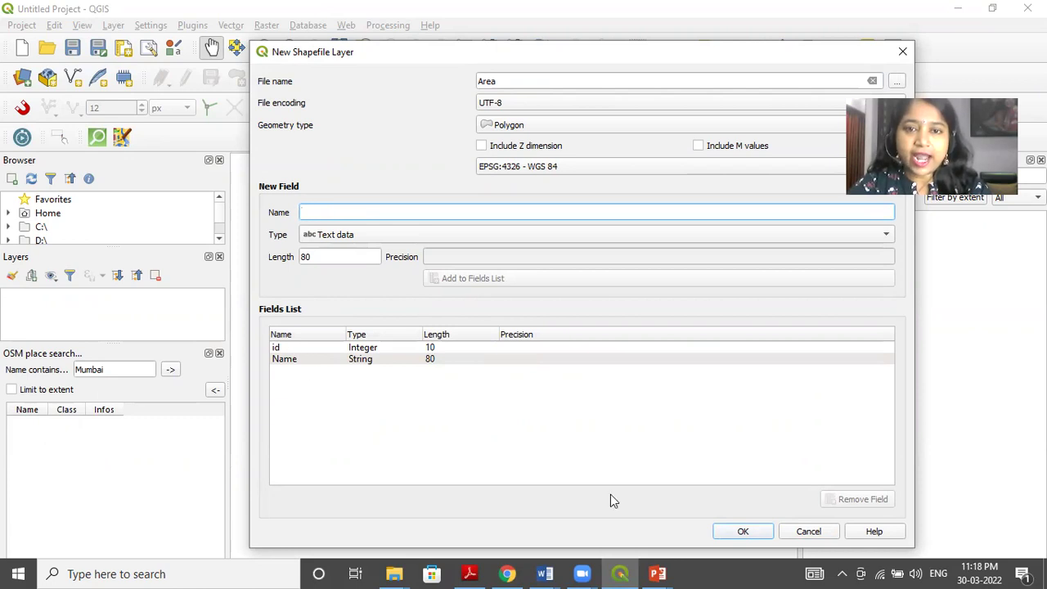
pyautogui.click(751, 533)
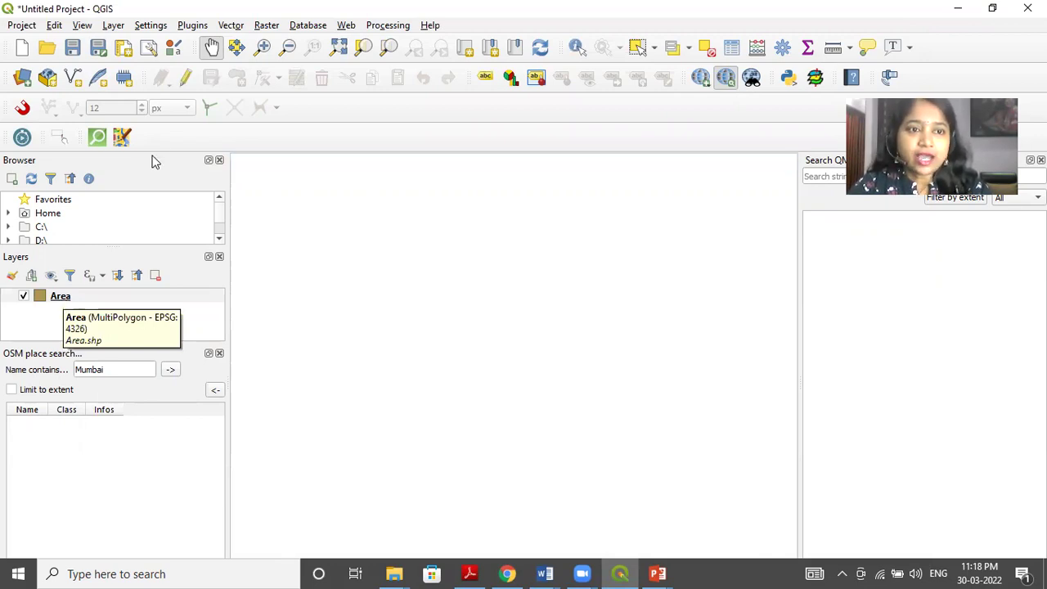
# Start editing and draw the first rectangle, saving it with id 1 and Name Area1.
pyautogui.click(185, 79)
pyautogui.click(239, 79)
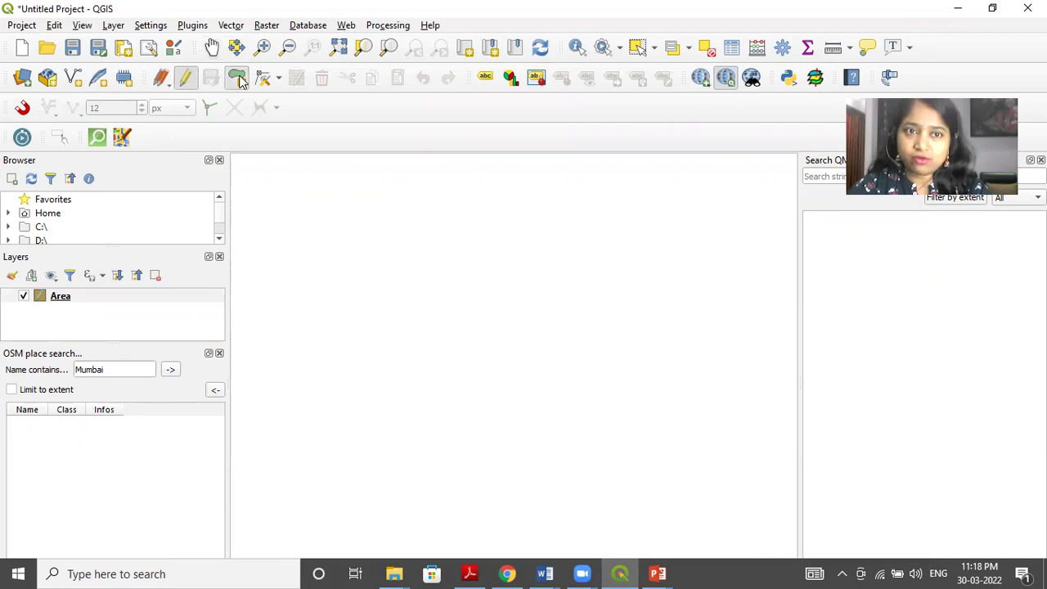
pyautogui.click(270, 198)
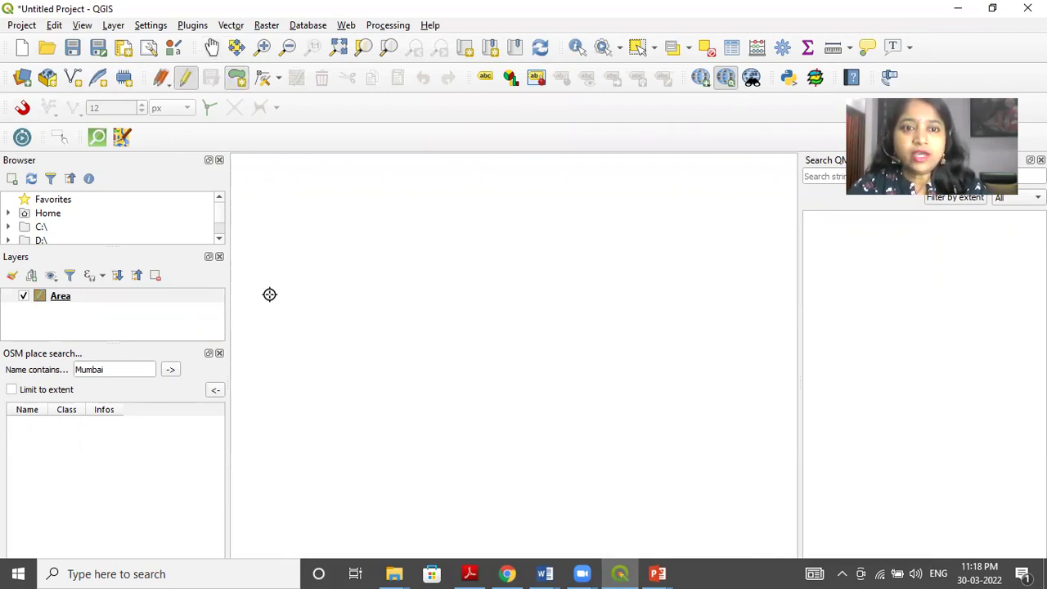
pyautogui.click(270, 371)
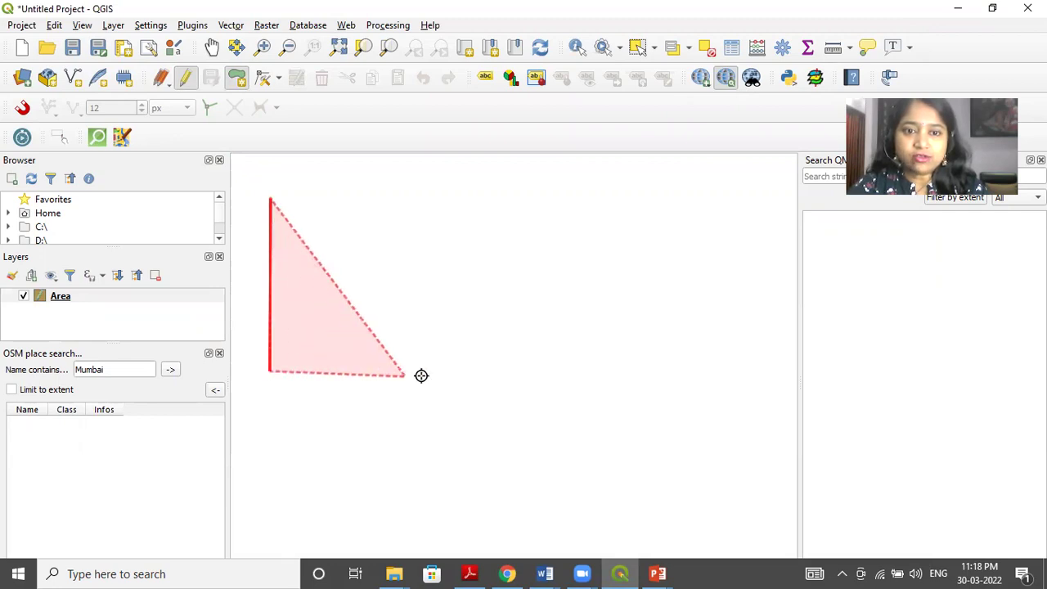
pyautogui.click(461, 372)
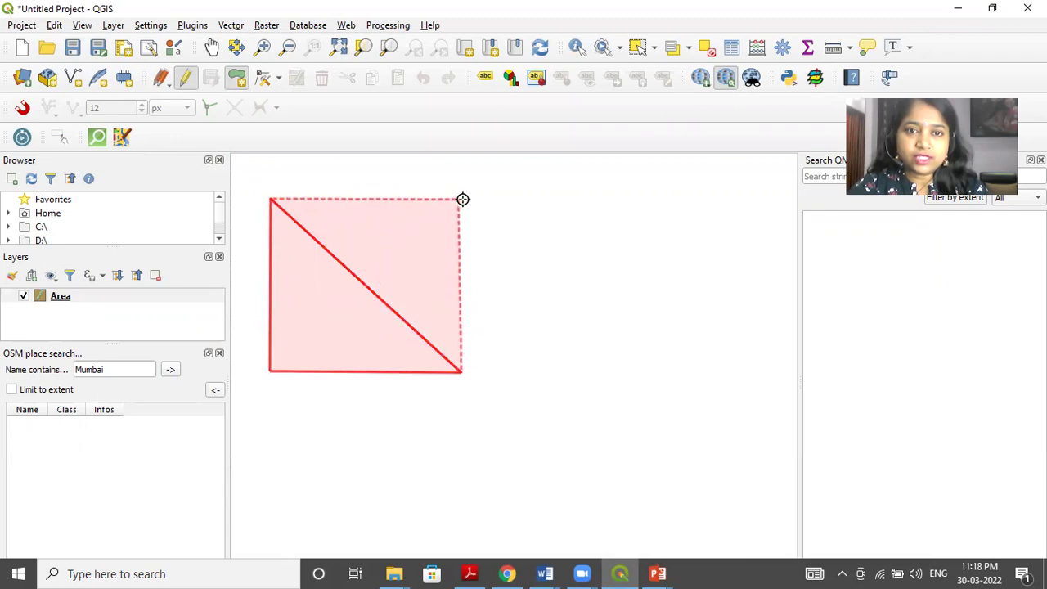
pyautogui.click(464, 201)
pyautogui.rightClick(463, 200)
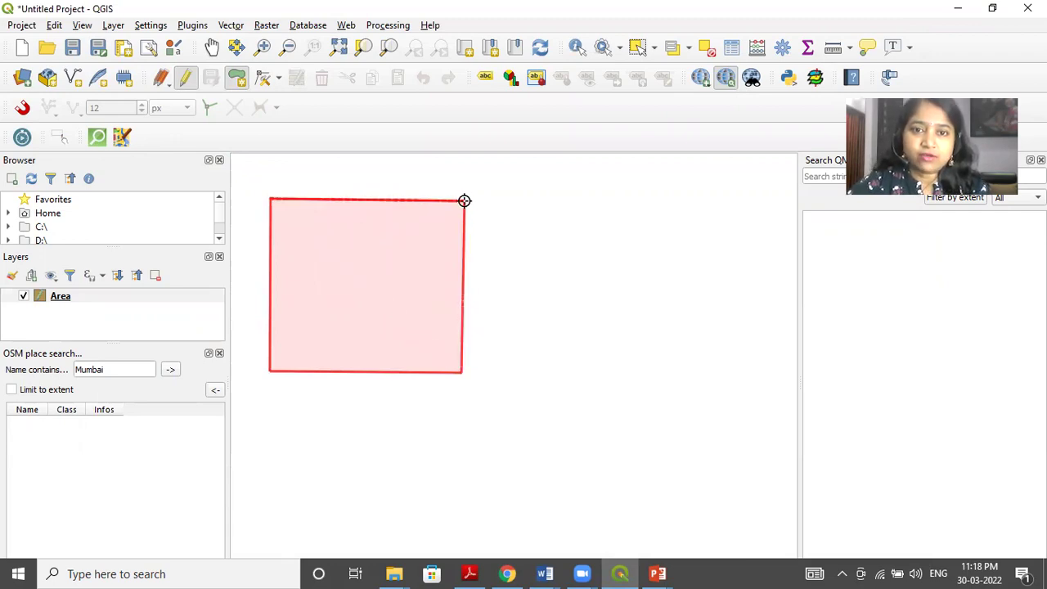
pyautogui.write('1')
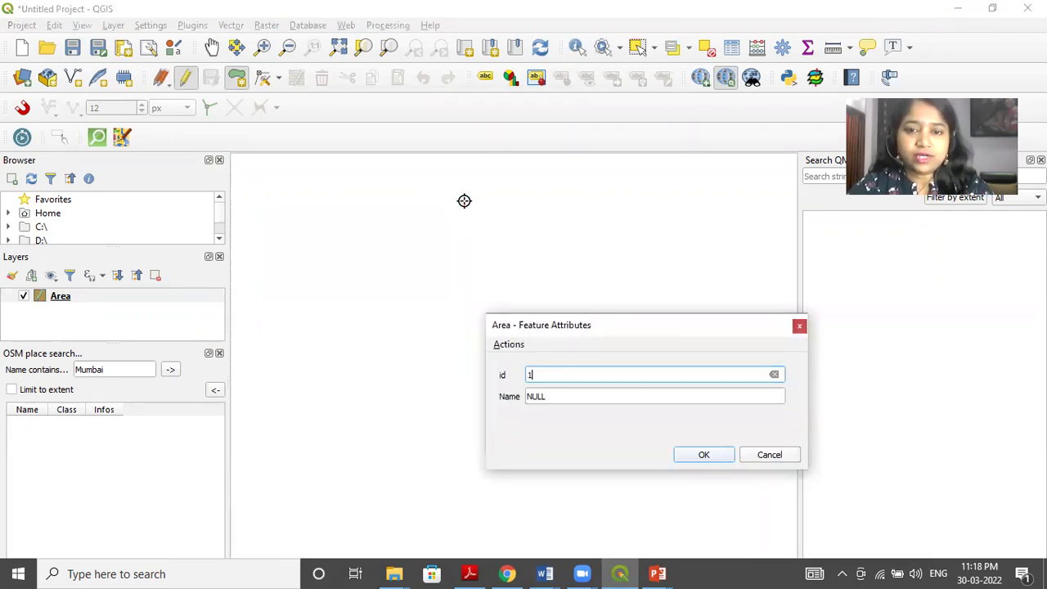
pyautogui.click(564, 400)
pyautogui.doubleClick(563, 401)
pyautogui.write('Area')
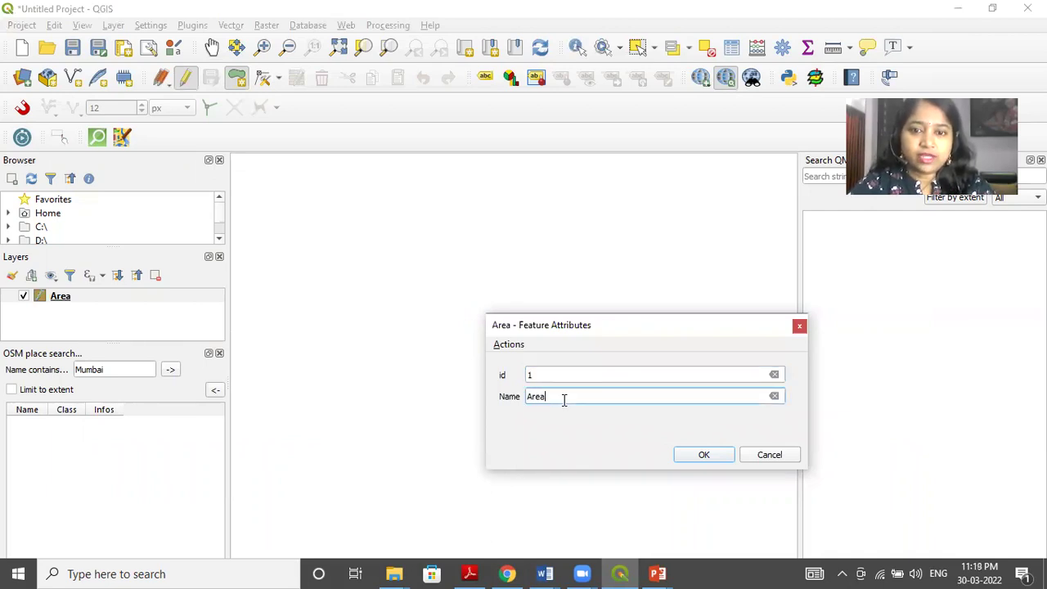
pyautogui.write('1')
pyautogui.click(691, 460)
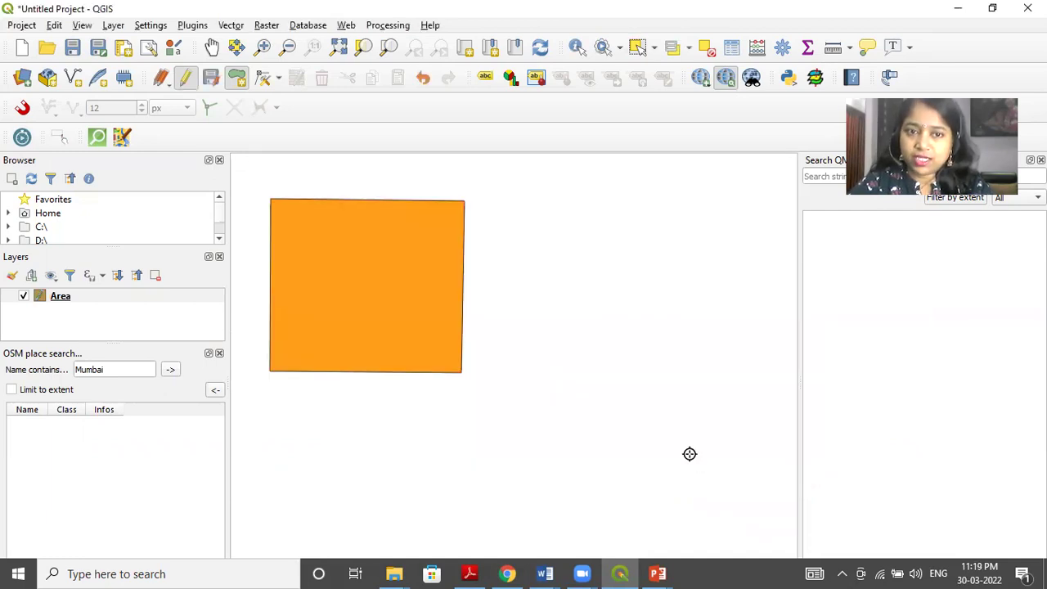
# Draw a second rectangle to its right with id 2 and Name Area2.
pyautogui.click(569, 206)
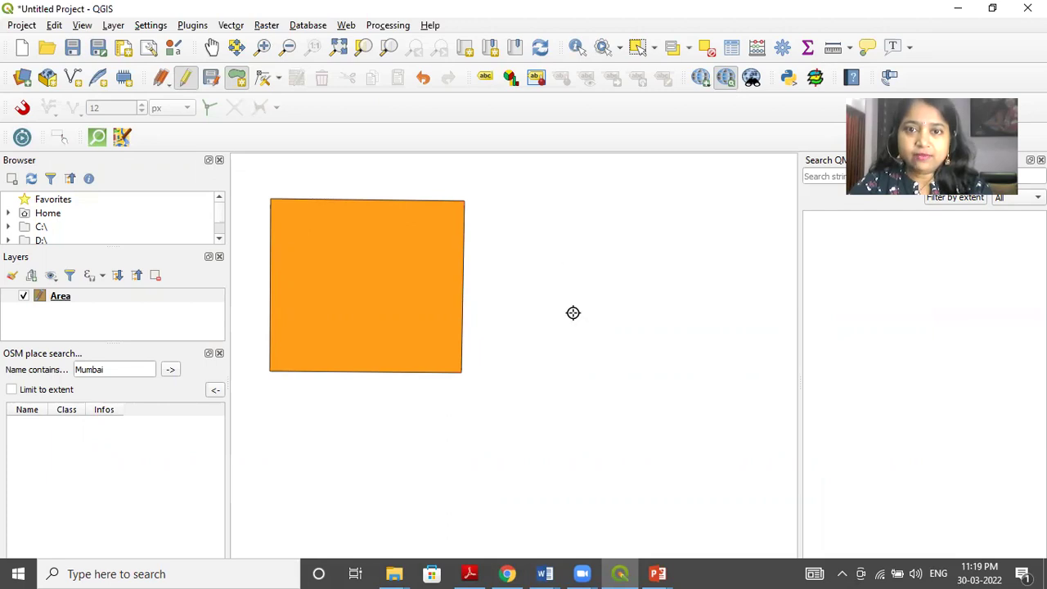
pyautogui.click(569, 367)
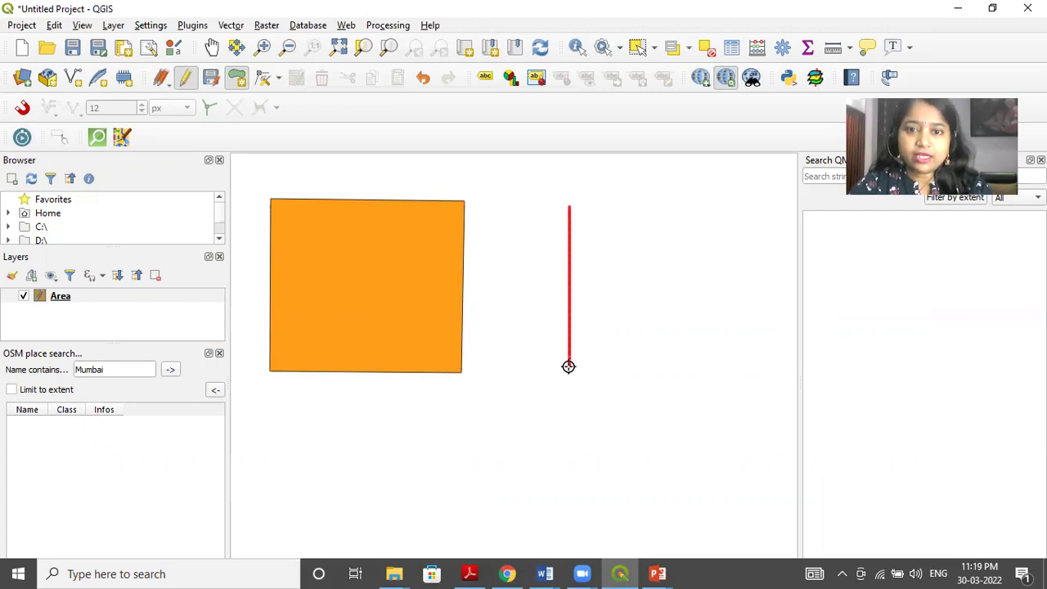
pyautogui.click(719, 371)
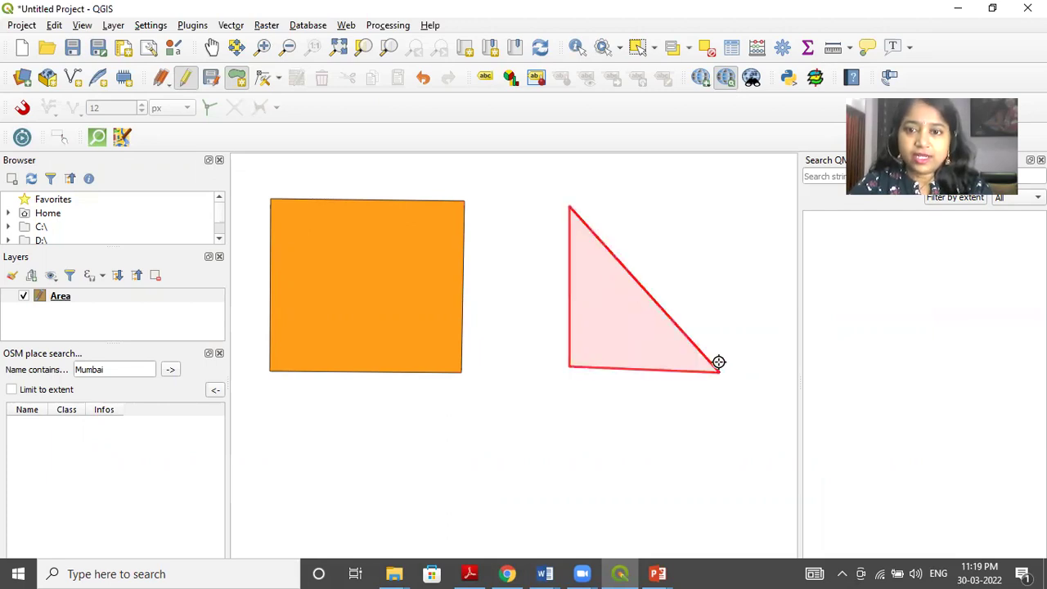
pyautogui.click(720, 212)
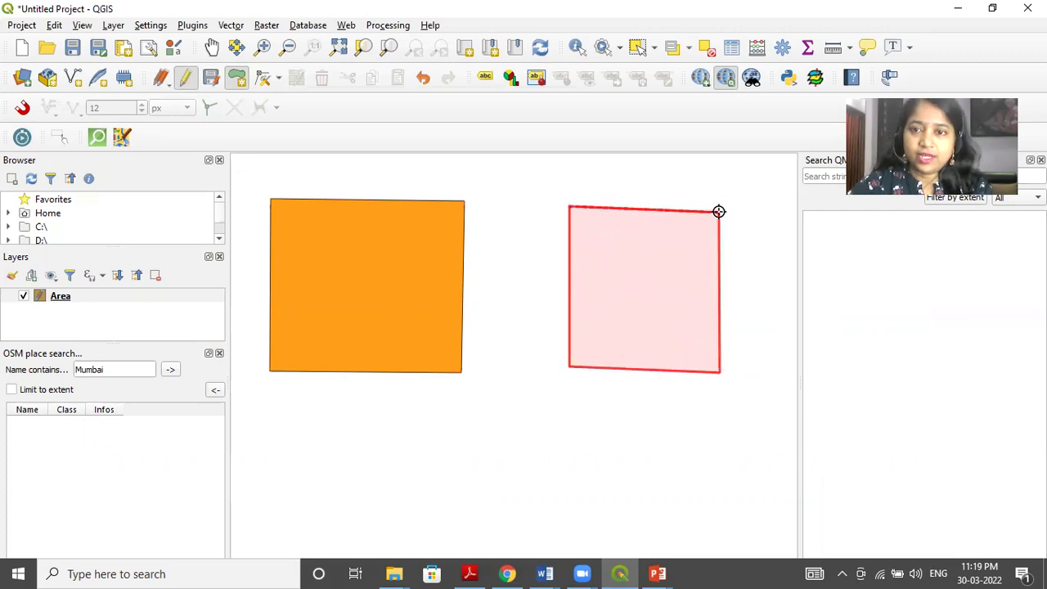
pyautogui.rightClick(720, 212)
pyautogui.write('2')
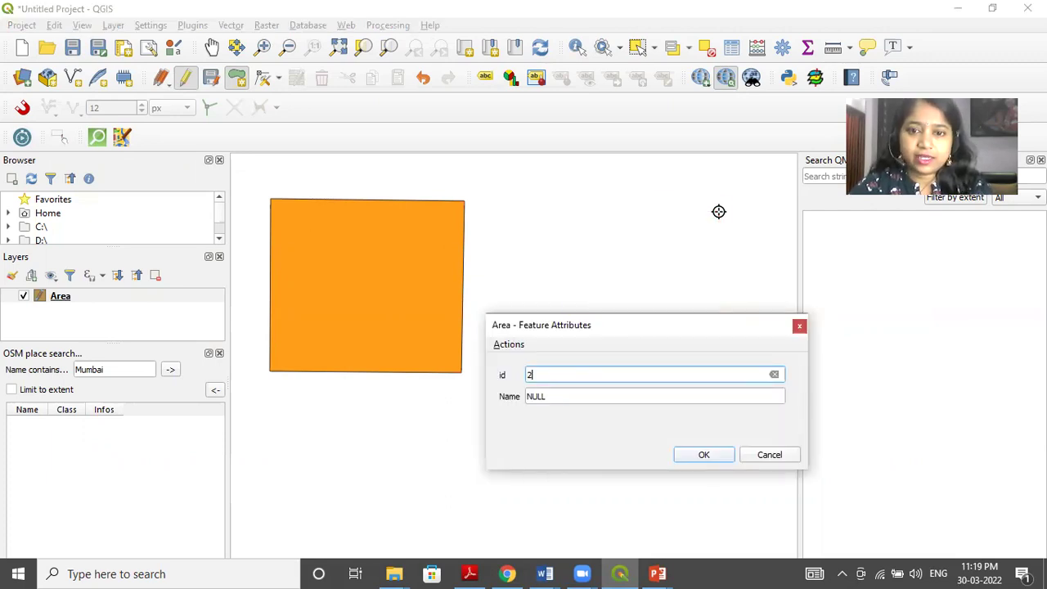
pyautogui.click(553, 394)
pyautogui.doubleClick(553, 394)
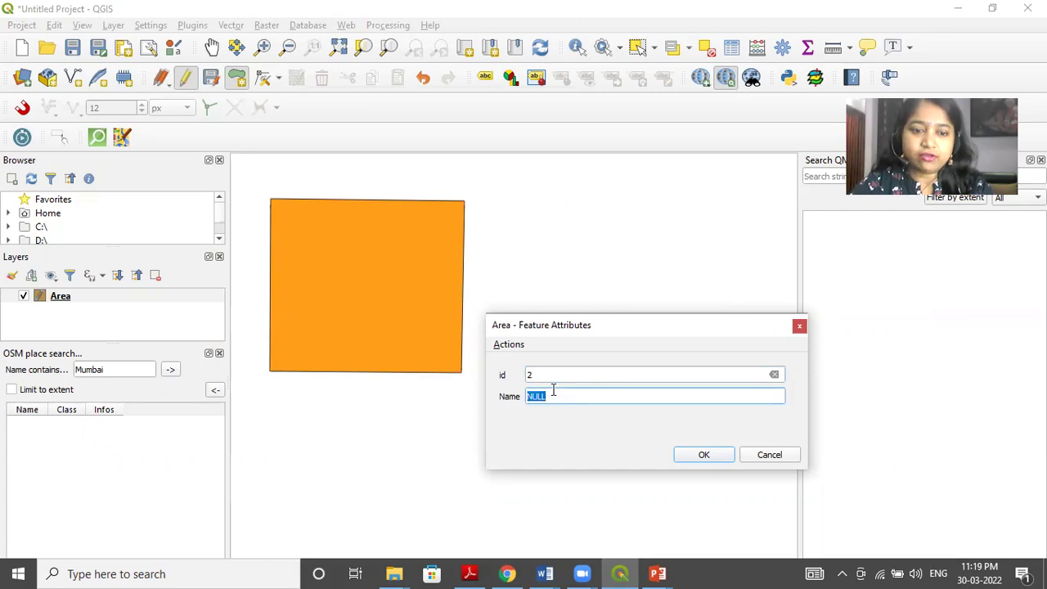
pyautogui.write('Area2')
pyautogui.click(701, 458)
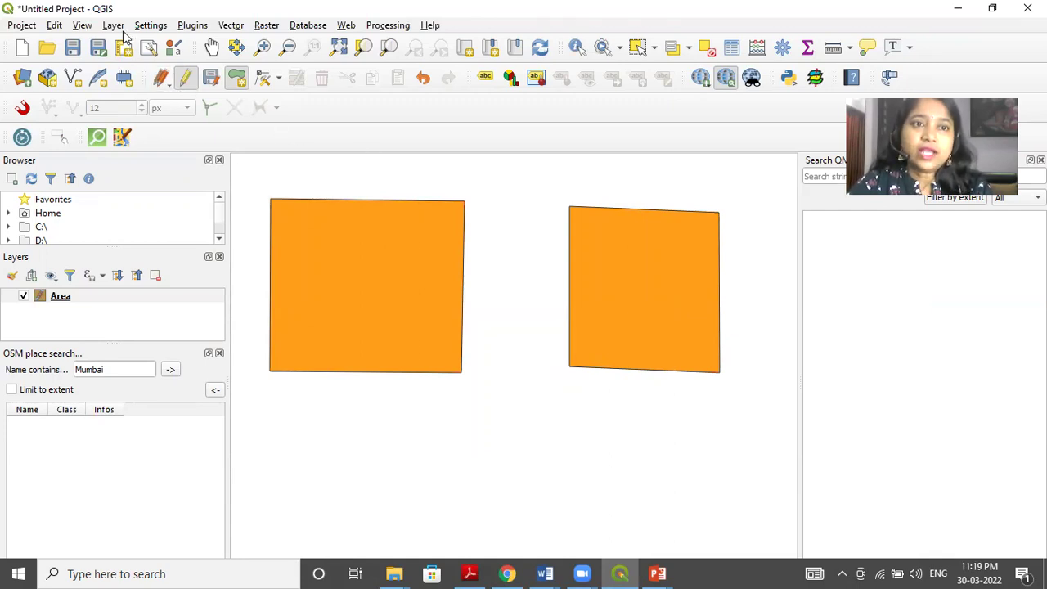
# Create a new shapefile layer named Garden with Polygon geometry and a Name text field.
pyautogui.click(115, 26)
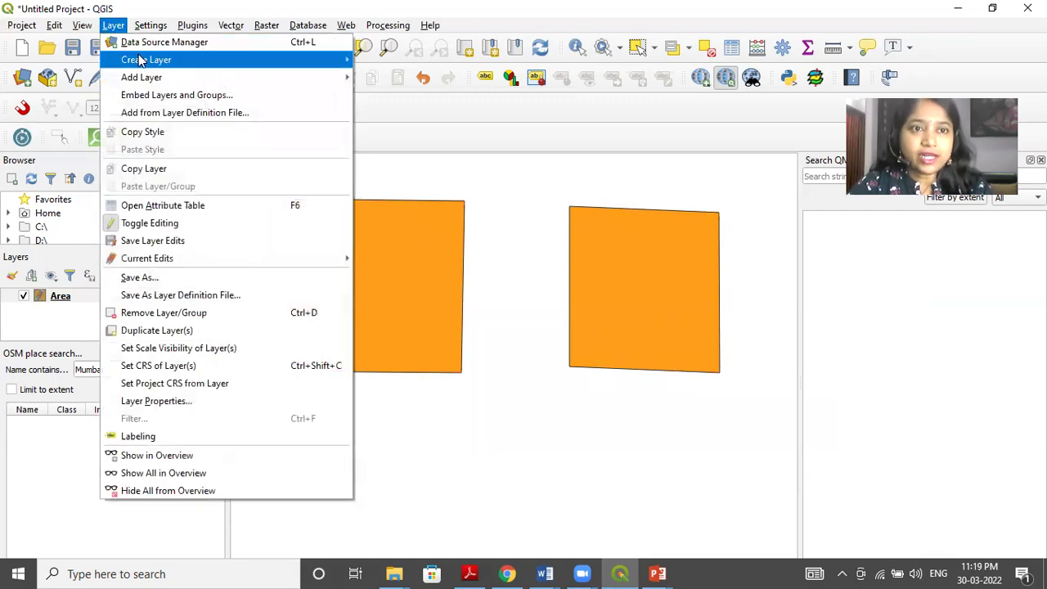
pyautogui.moveTo(188, 63)
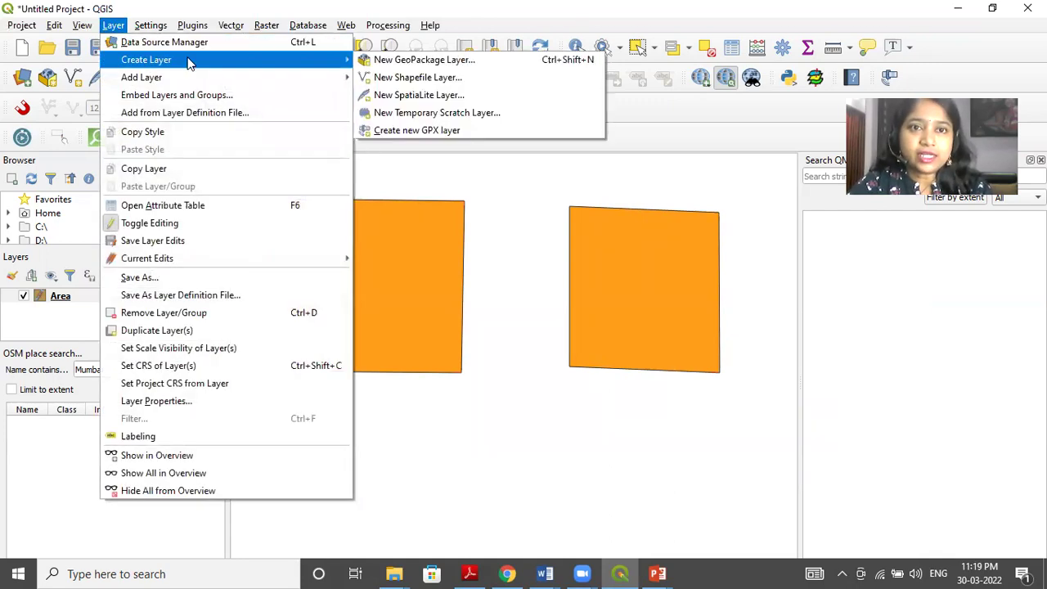
pyautogui.click(399, 77)
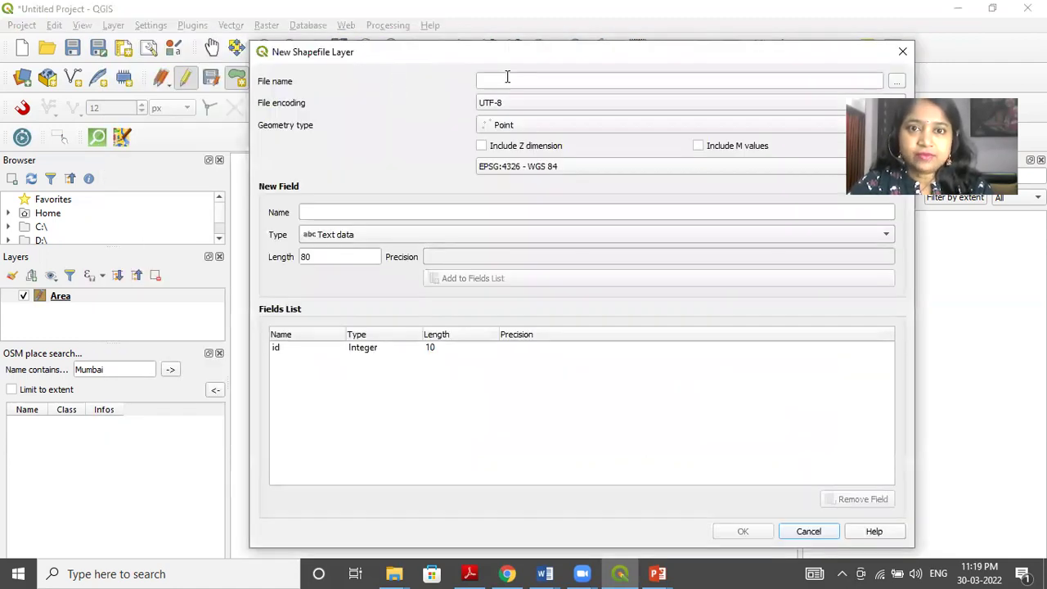
pyautogui.write('Ga')
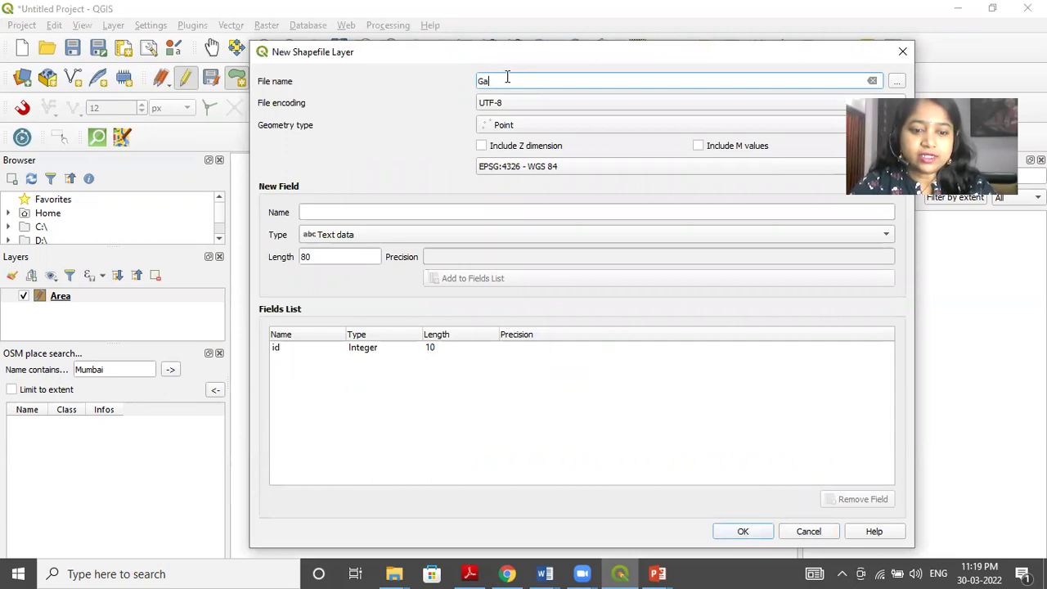
pyautogui.write('rden')
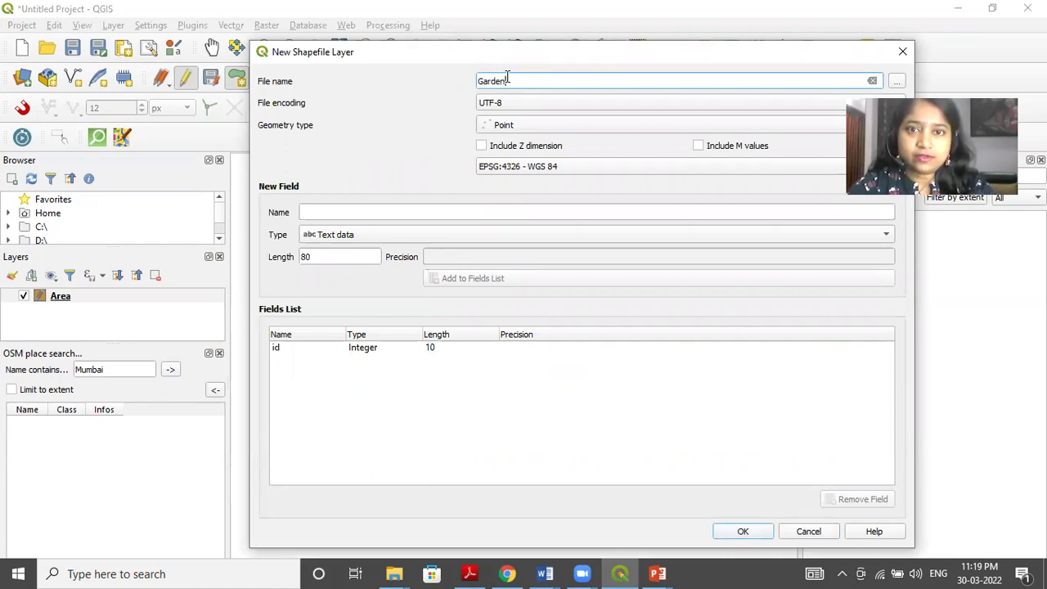
pyautogui.click(525, 122)
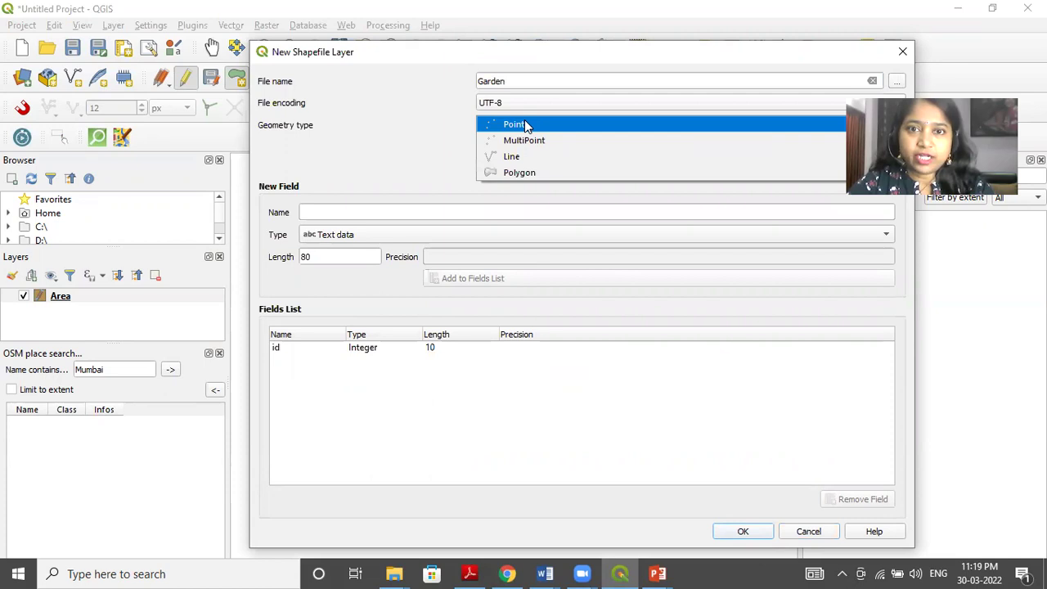
pyautogui.click(523, 173)
pyautogui.click(397, 212)
pyautogui.write('Name')
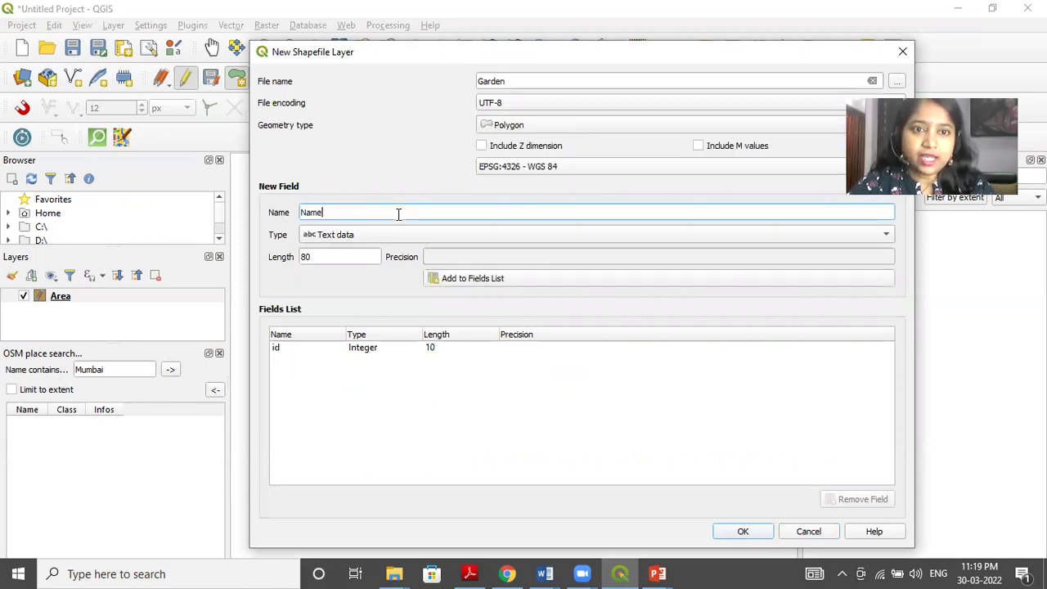
pyautogui.click(495, 279)
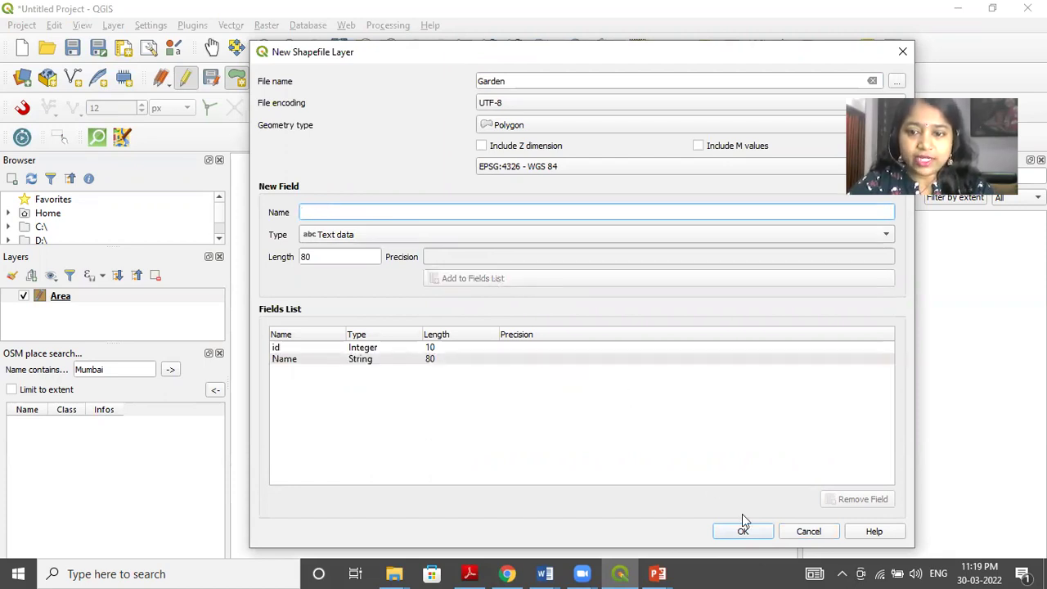
pyautogui.click(756, 533)
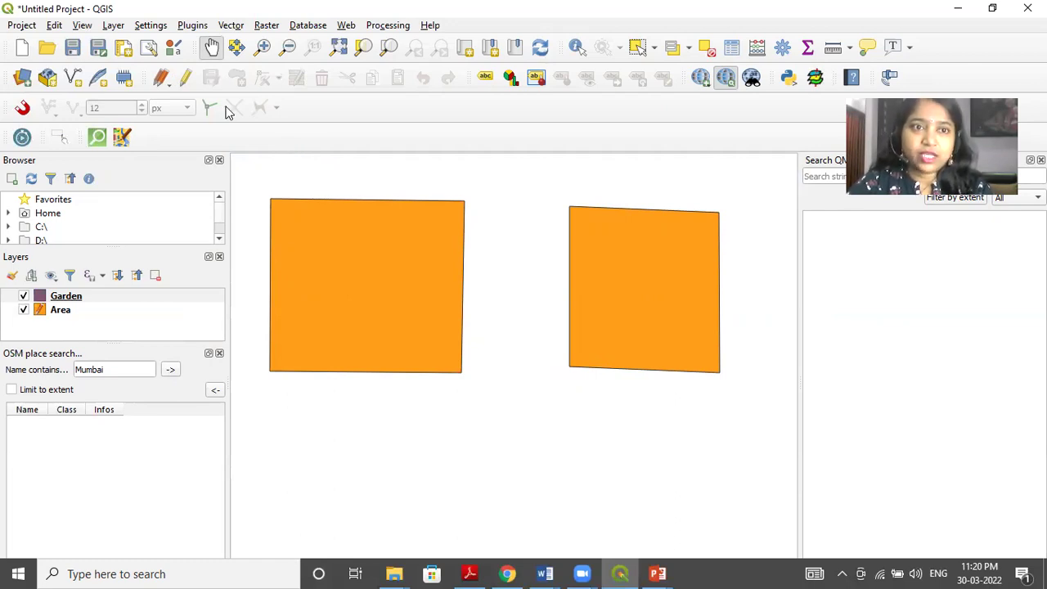
# Start editing Garden and draw a rectangle below the areas with id 1, Name Garden.
pyautogui.click(186, 79)
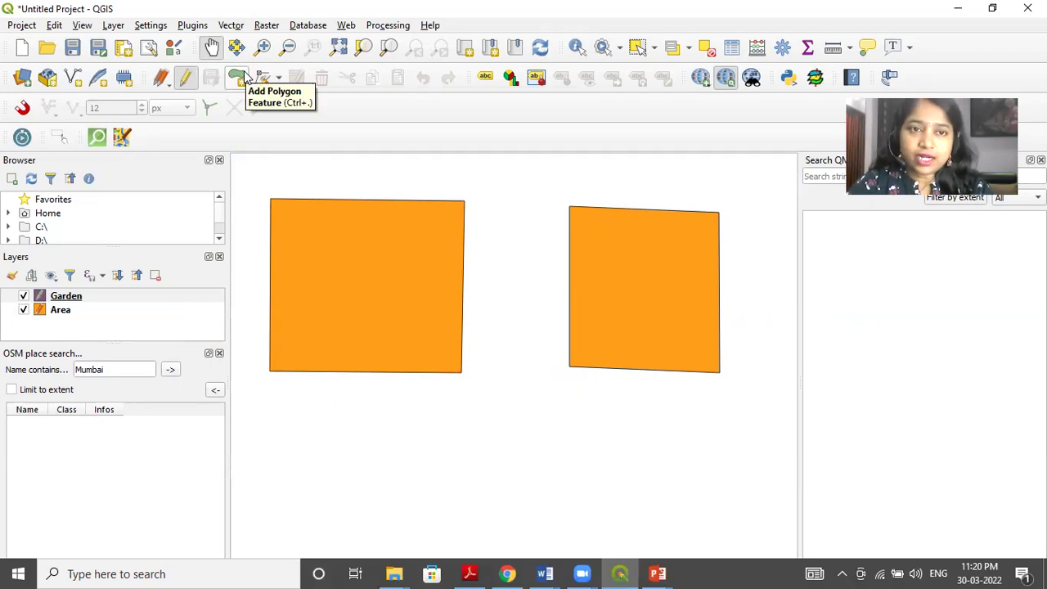
pyautogui.click(240, 77)
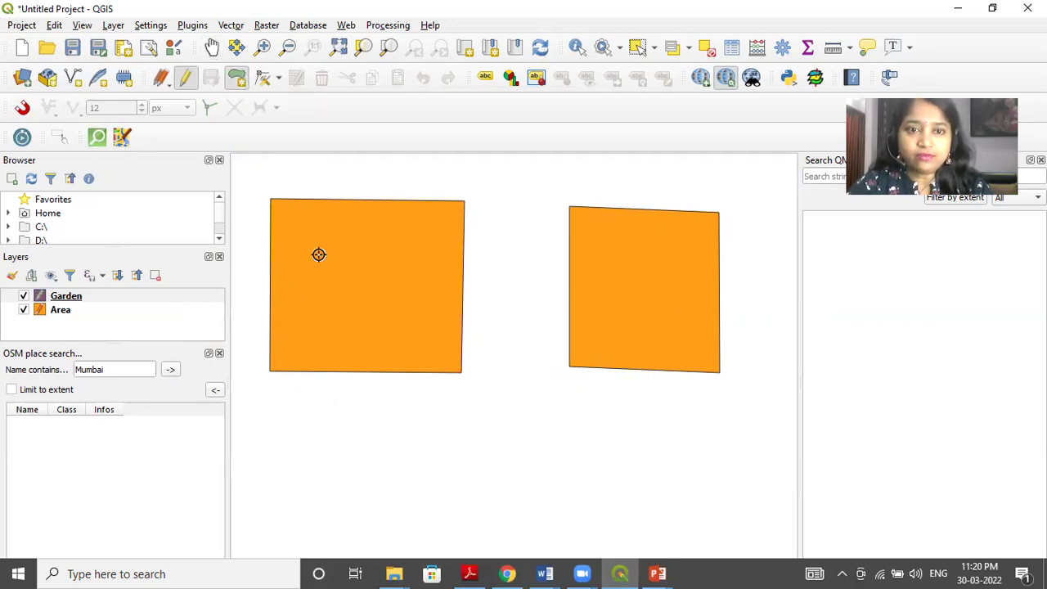
pyautogui.click(274, 417)
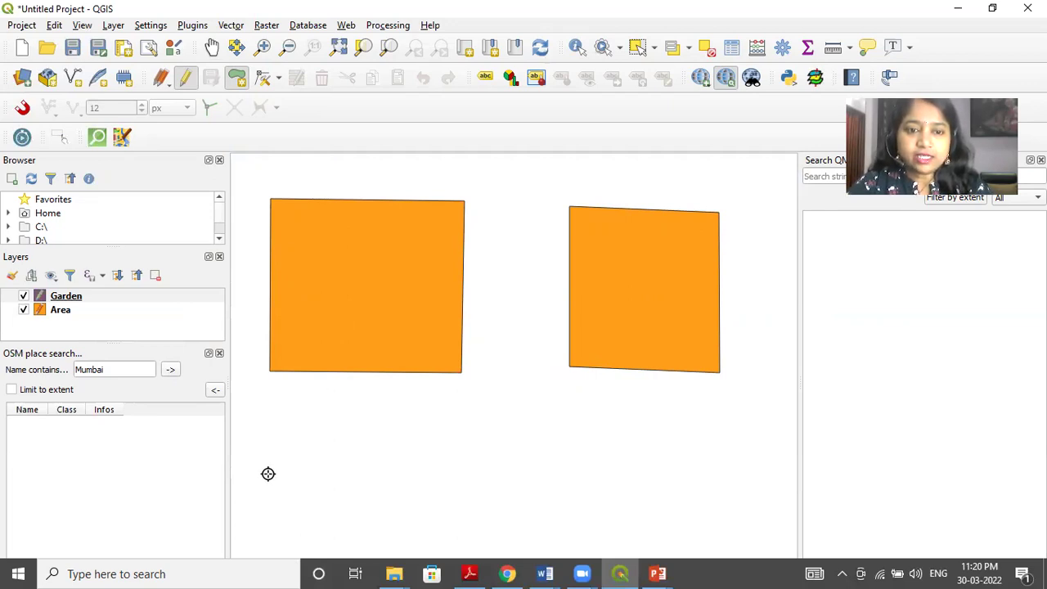
pyautogui.click(275, 521)
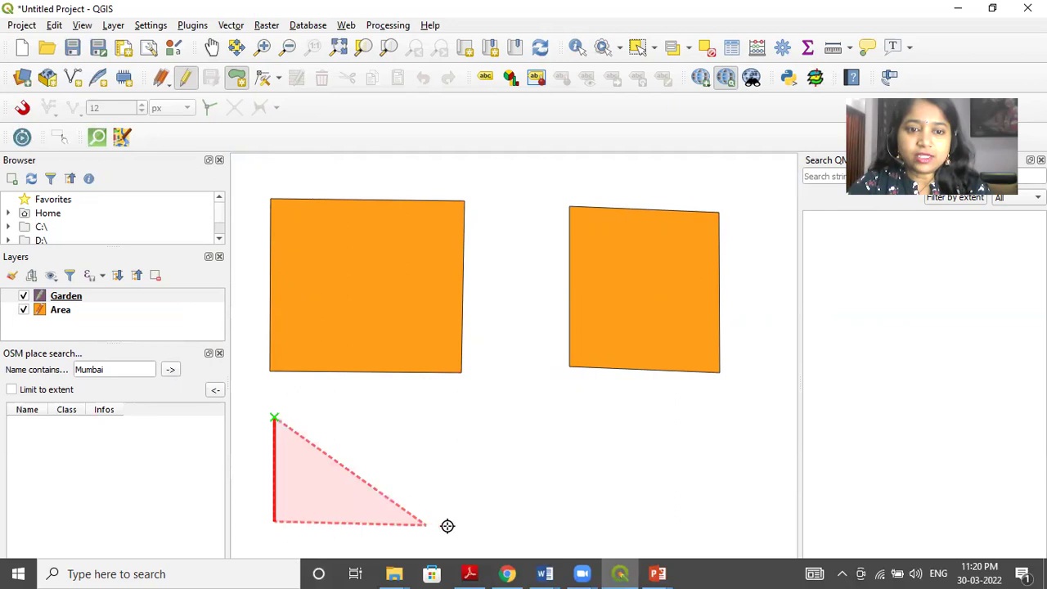
pyautogui.click(458, 524)
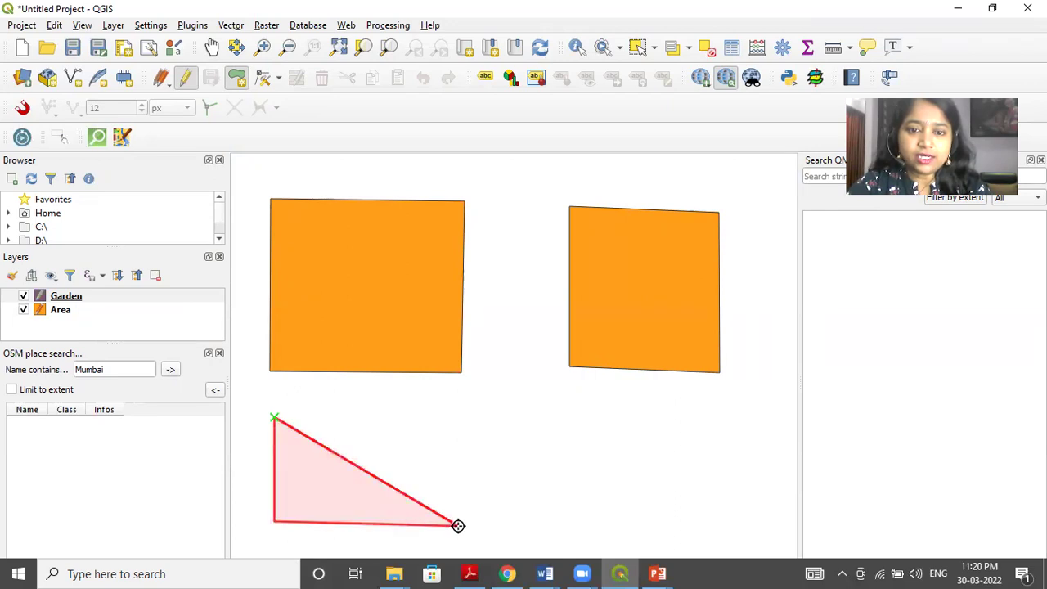
pyautogui.click(454, 416)
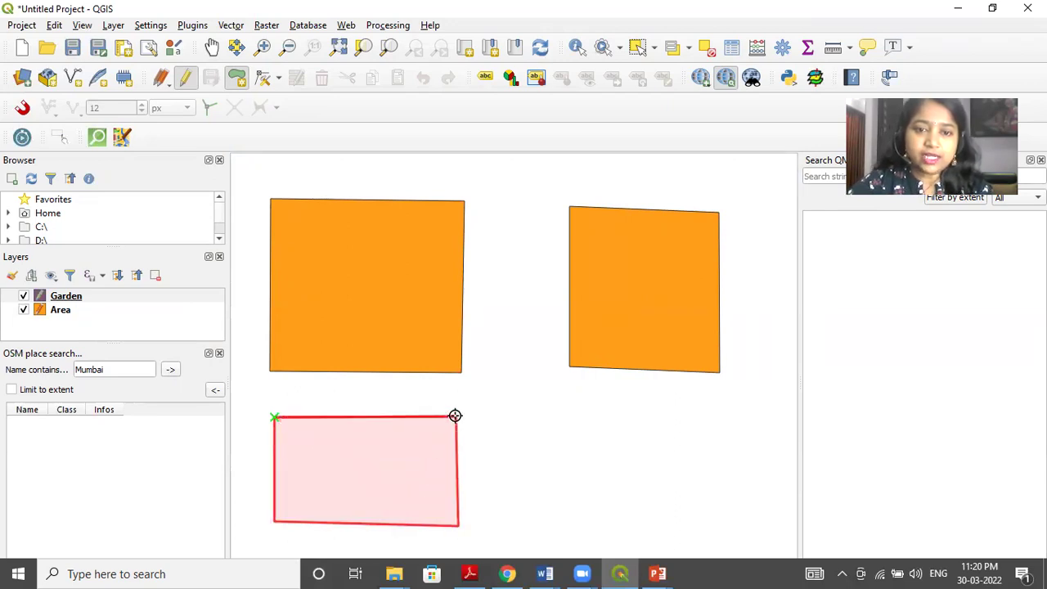
pyautogui.rightClick(455, 415)
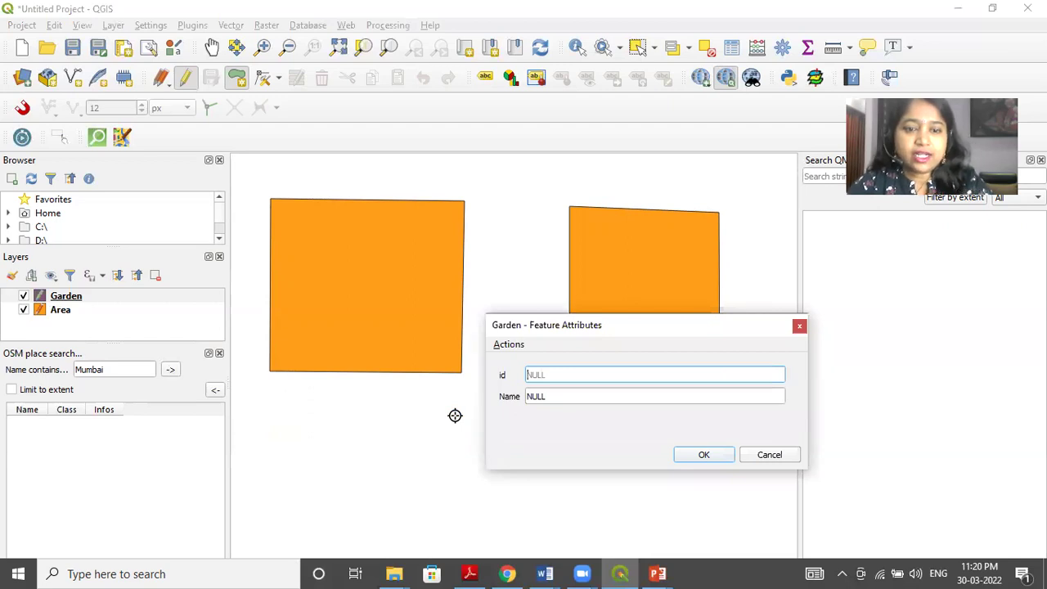
pyautogui.write('1')
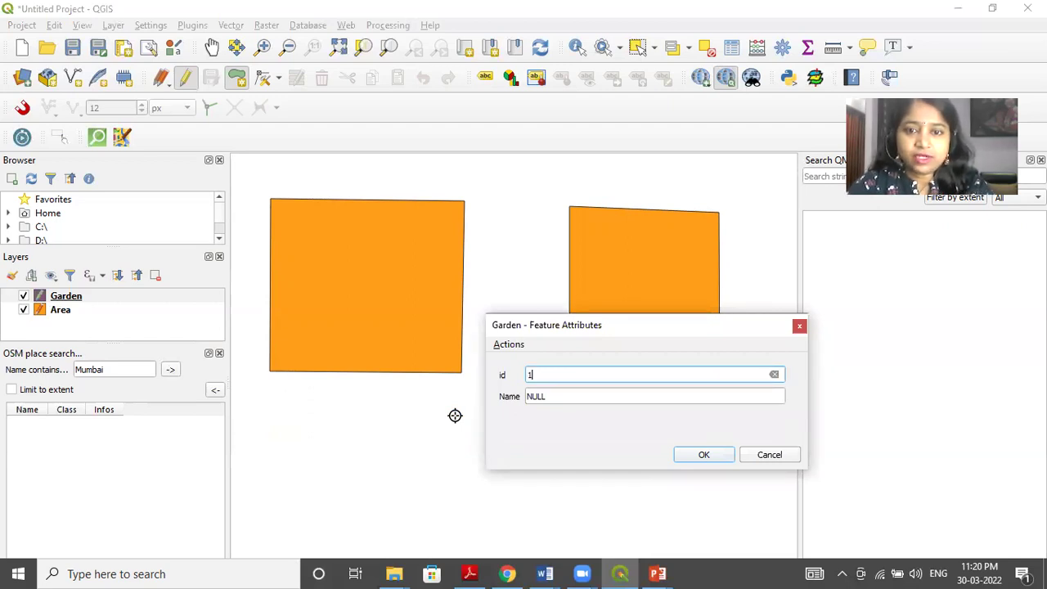
pyautogui.click(576, 400)
pyautogui.write('Garden')
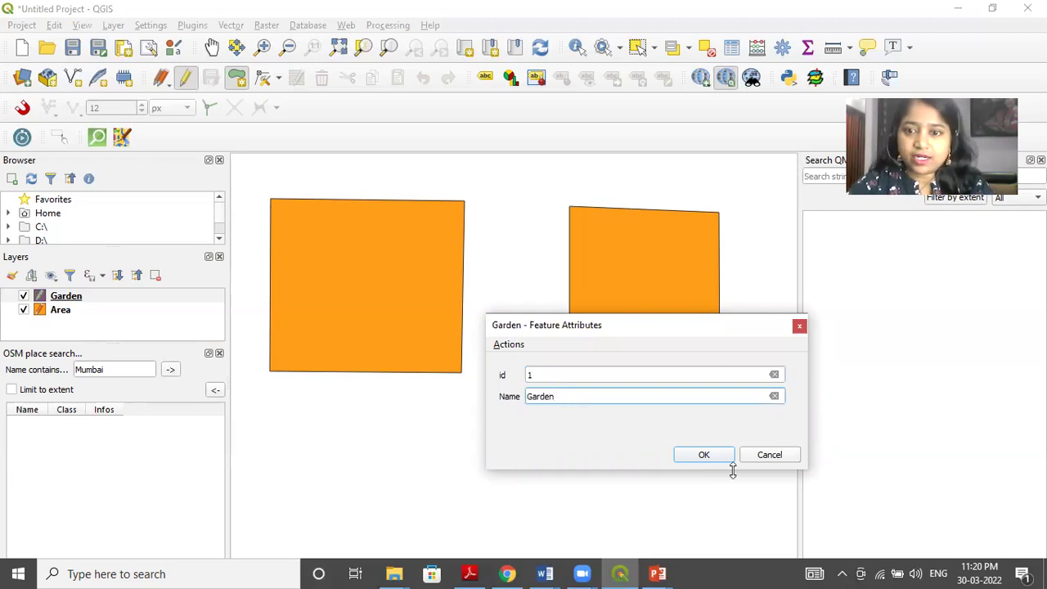
pyautogui.click(704, 456)
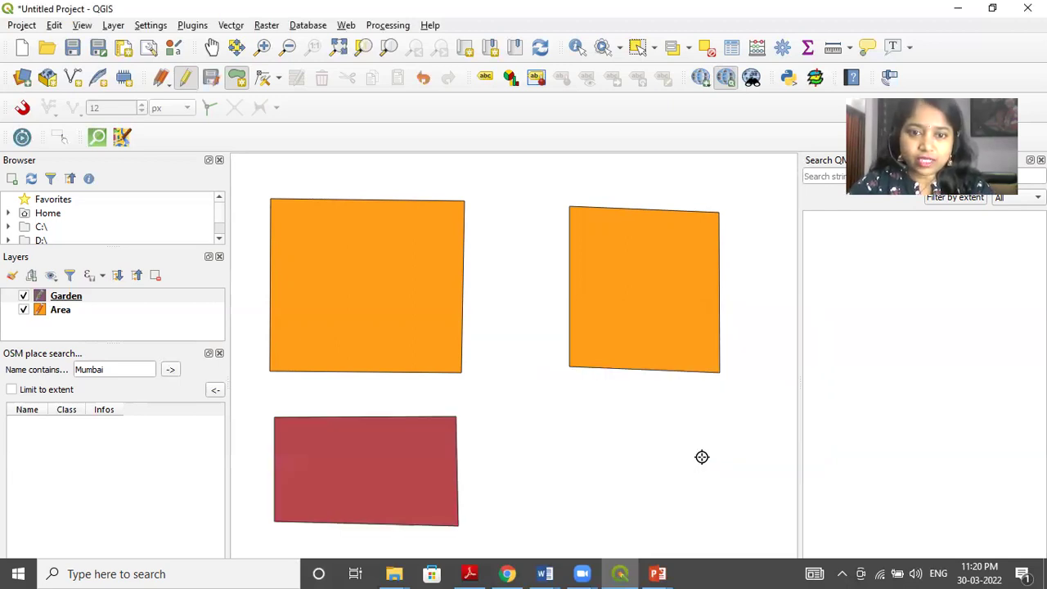
# Draw a pentagon garden at the lower right with id 2, Name Garden2.
pyautogui.click(562, 428)
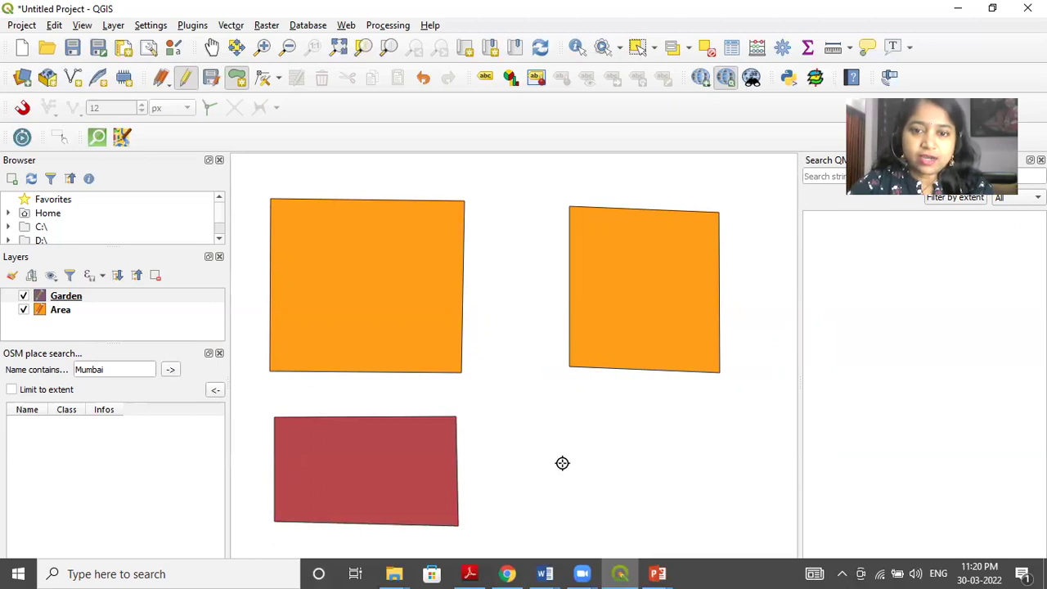
pyautogui.click(562, 523)
pyautogui.click(707, 526)
pyautogui.click(735, 440)
pyautogui.click(683, 413)
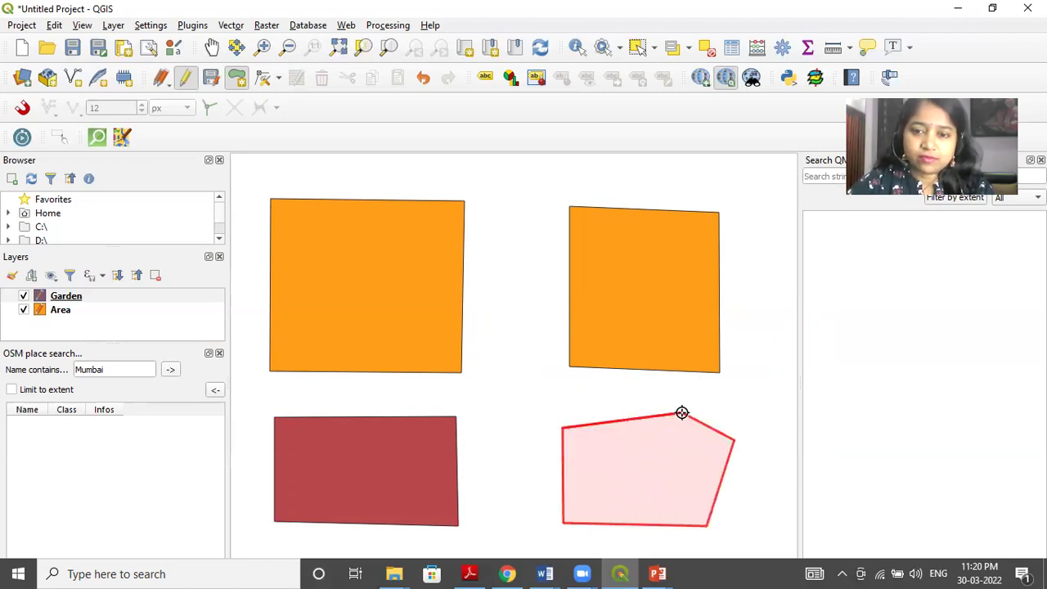
pyautogui.rightClick(682, 413)
pyautogui.write('2')
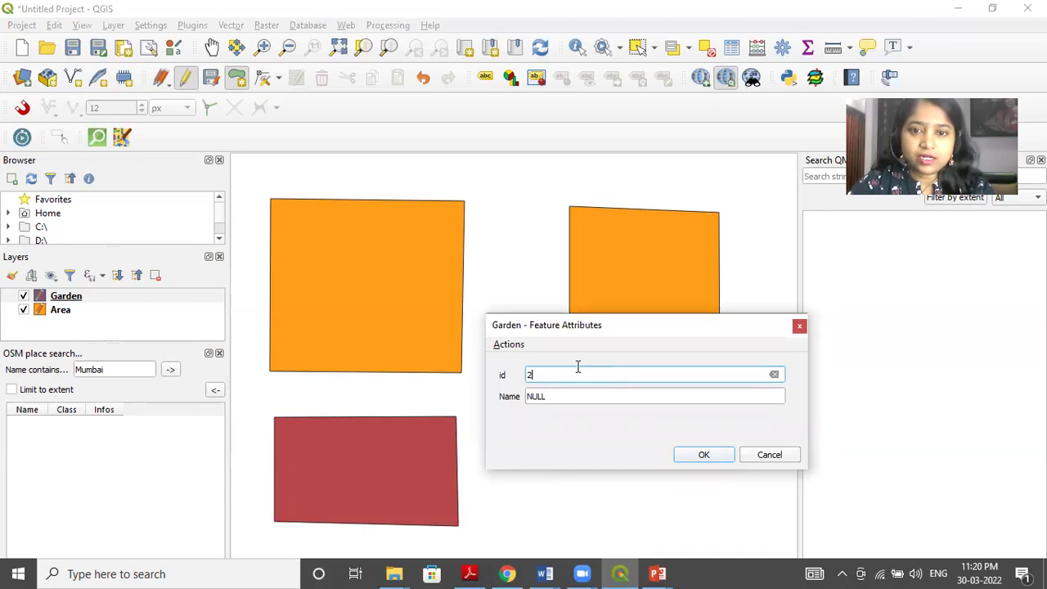
pyautogui.click(566, 396)
pyautogui.write('Ga')
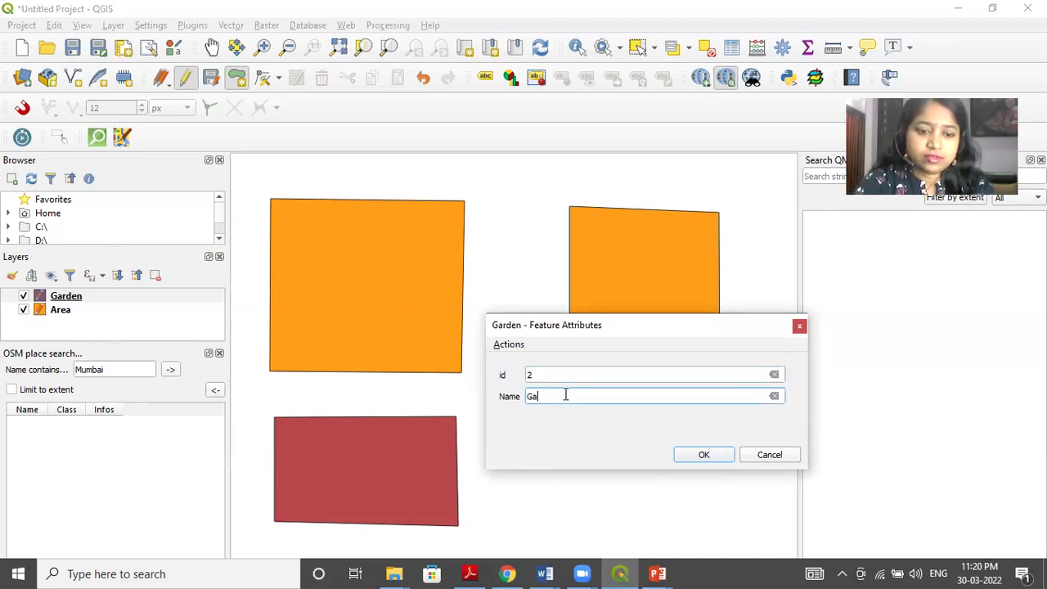
pyautogui.write('rden2')
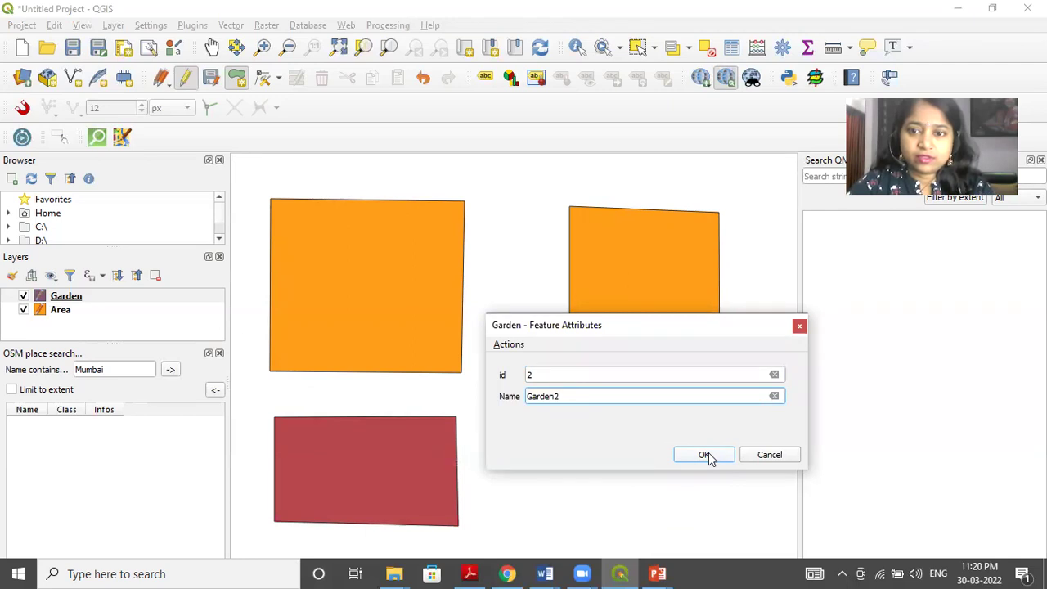
pyautogui.click(705, 454)
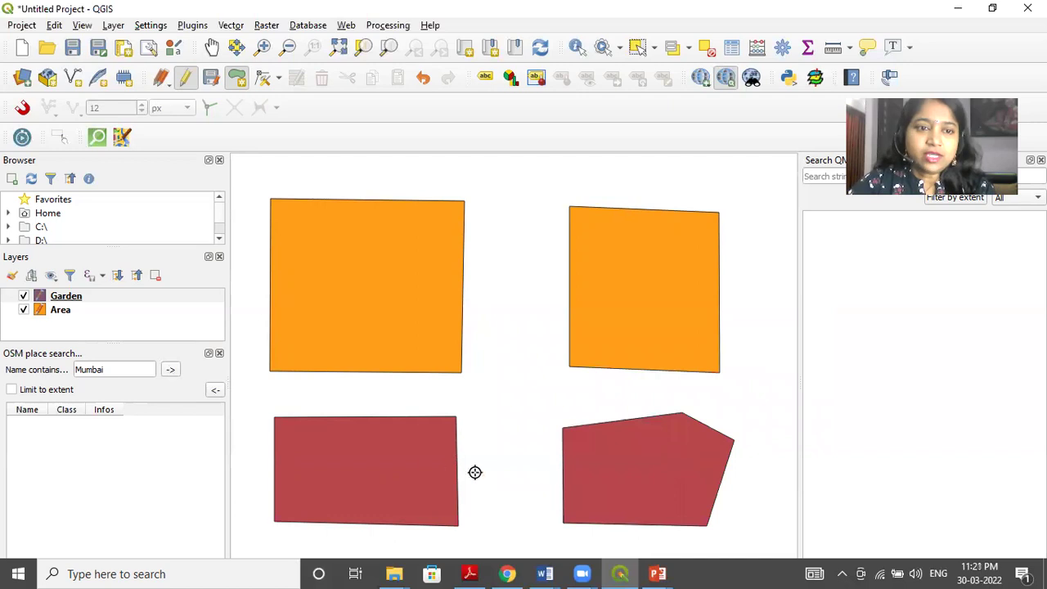
pyautogui.click(64, 302)
pyautogui.rightClick(65, 302)
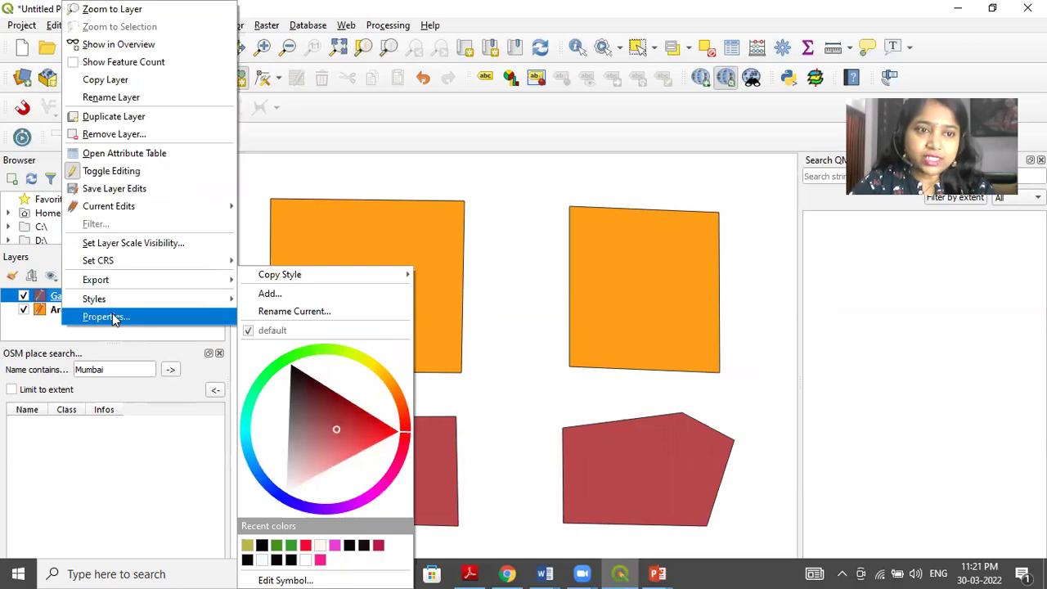
# Style the Garden layer with the gradient green fill symbol in its Symbology properties.
pyautogui.click(113, 317)
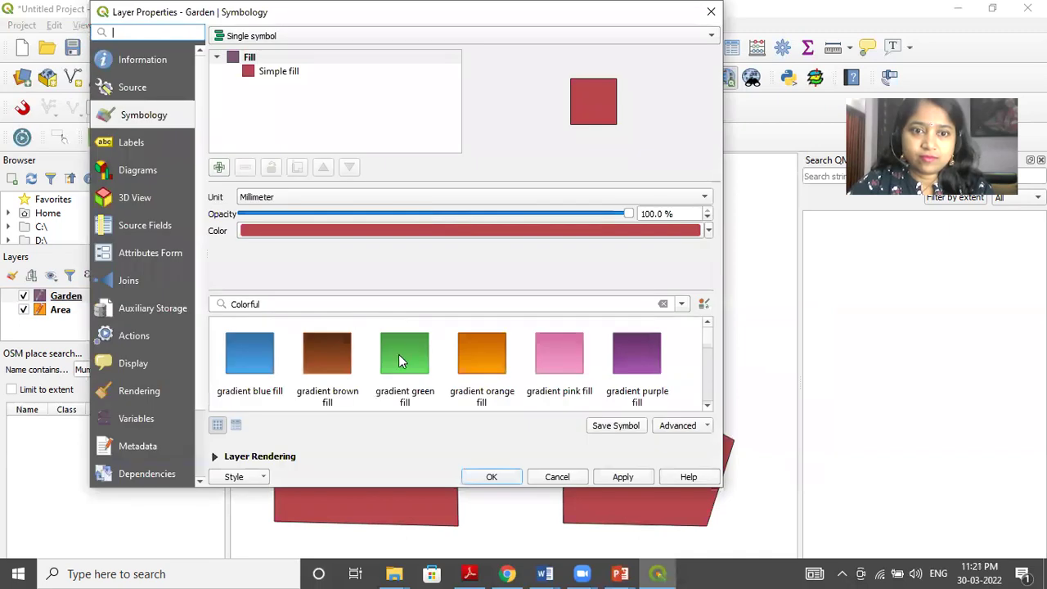
pyautogui.click(399, 356)
pyautogui.click(498, 476)
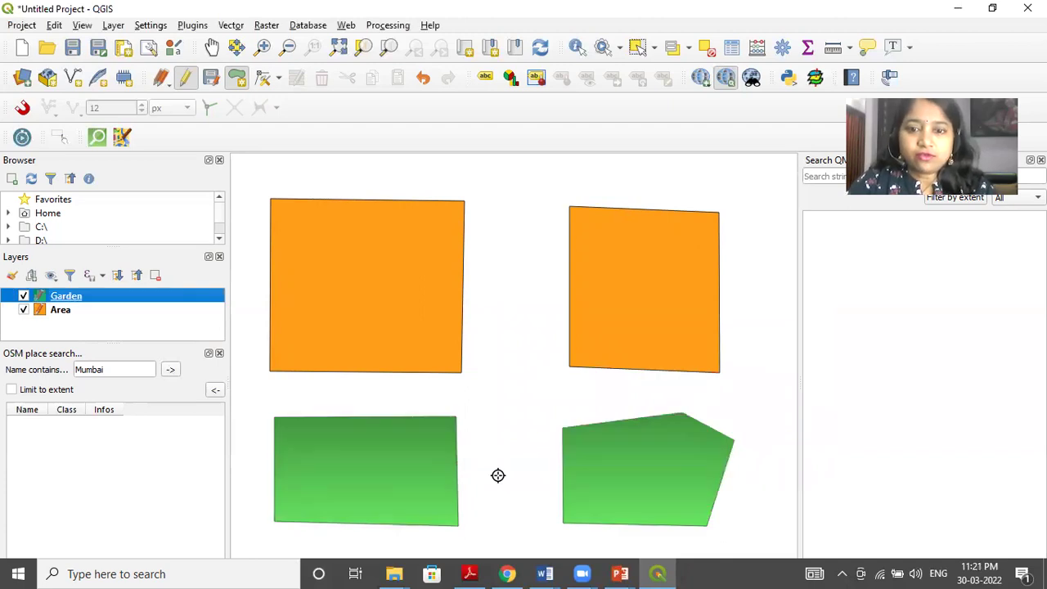
pyautogui.click(619, 574)
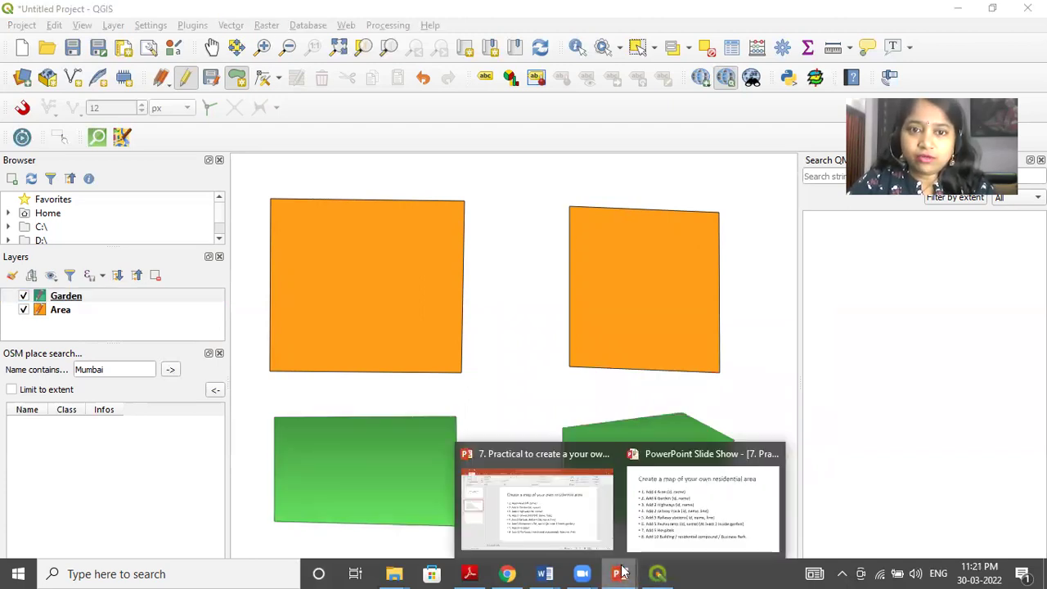
pyautogui.click(702, 524)
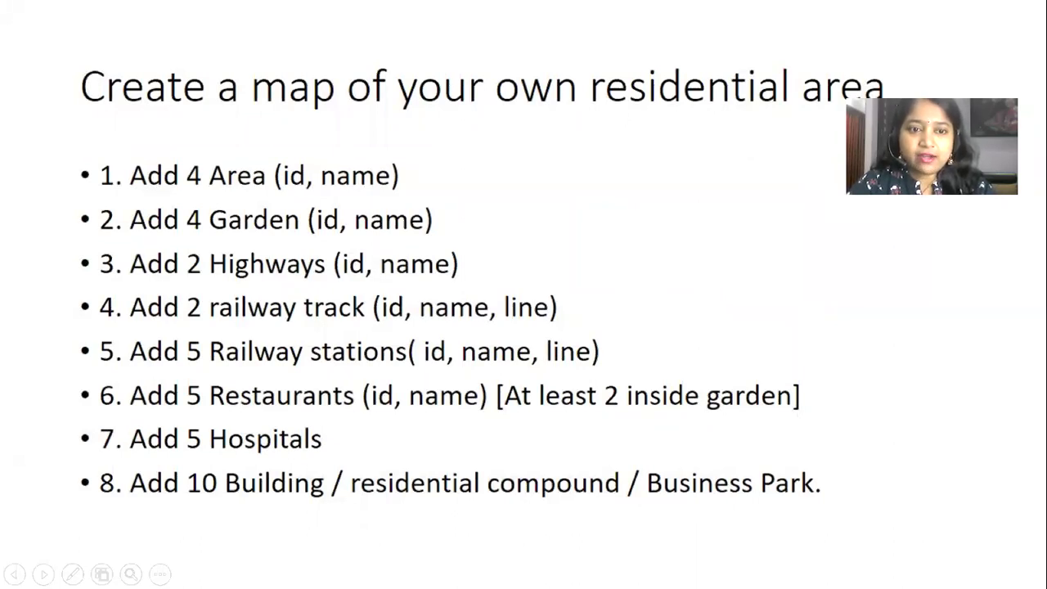
pyautogui.hotkey('alt', 'Tab')
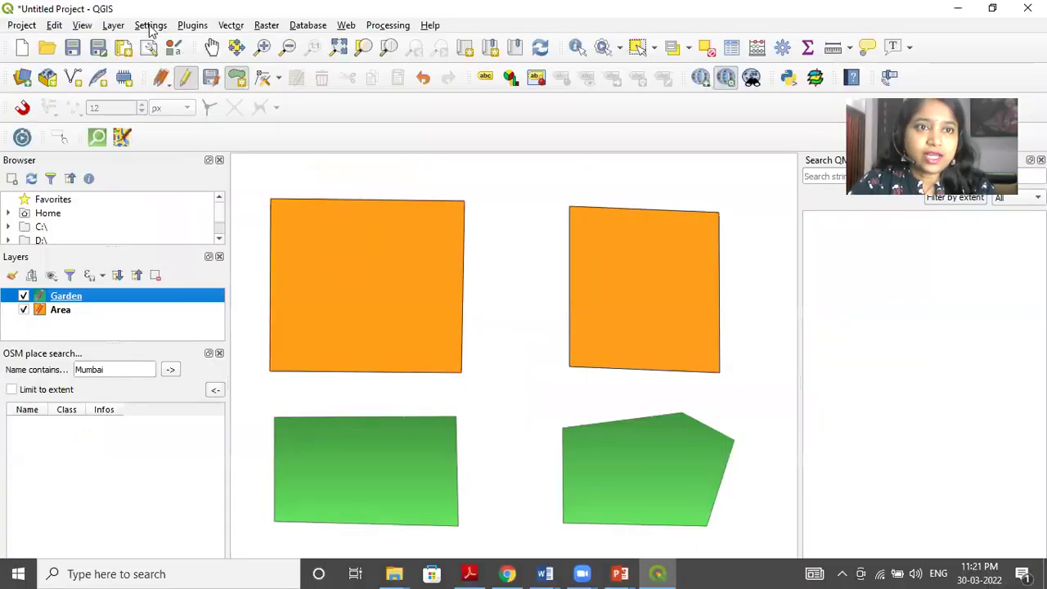
# Create a Railways shapefile layer with Line geometry and a Name text field.
pyautogui.click(113, 25)
pyautogui.moveTo(165, 62)
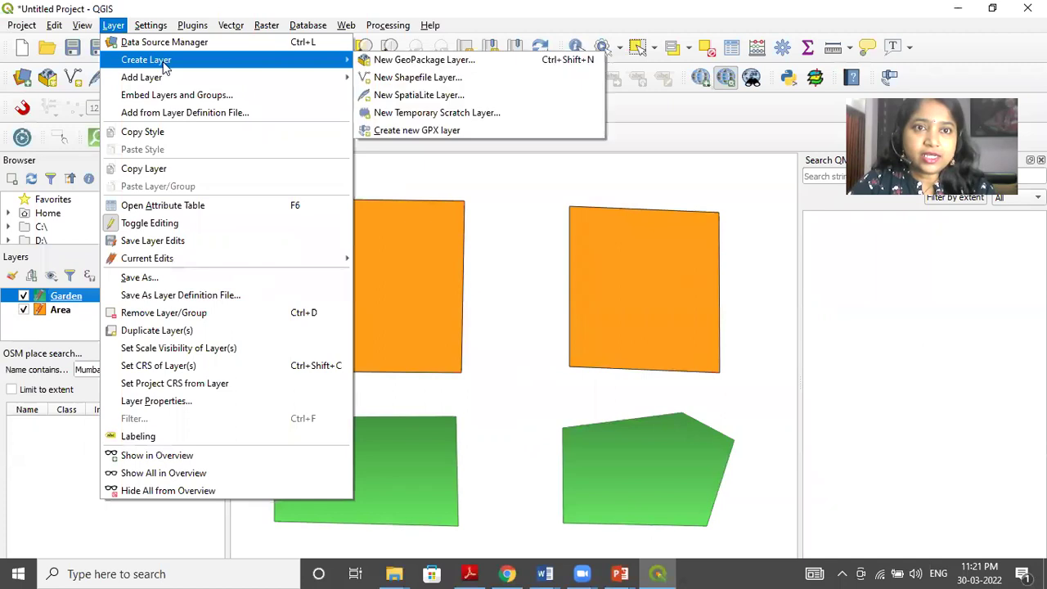
pyautogui.click(418, 77)
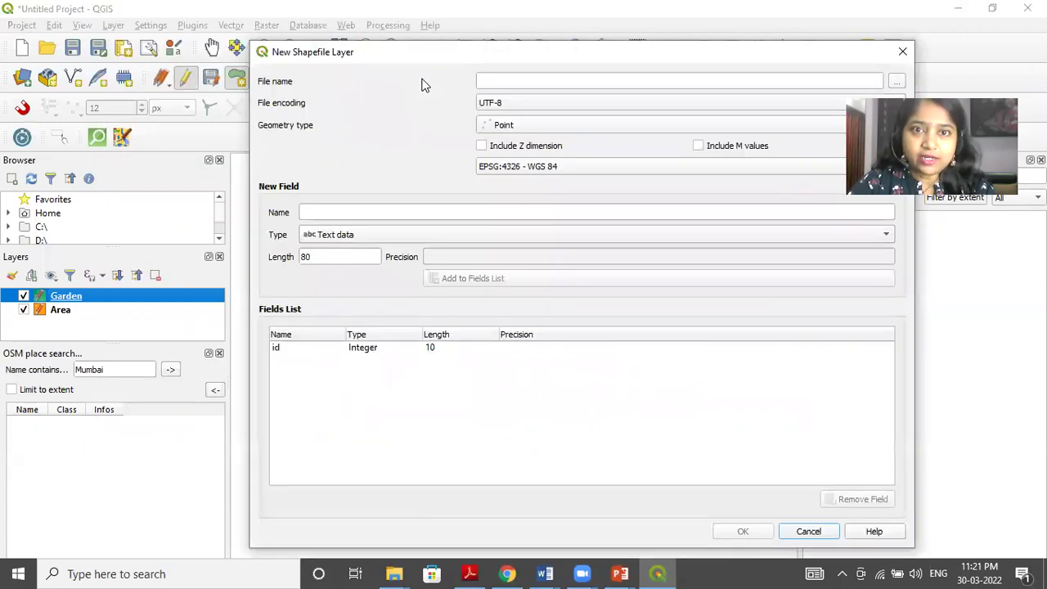
pyautogui.click(506, 81)
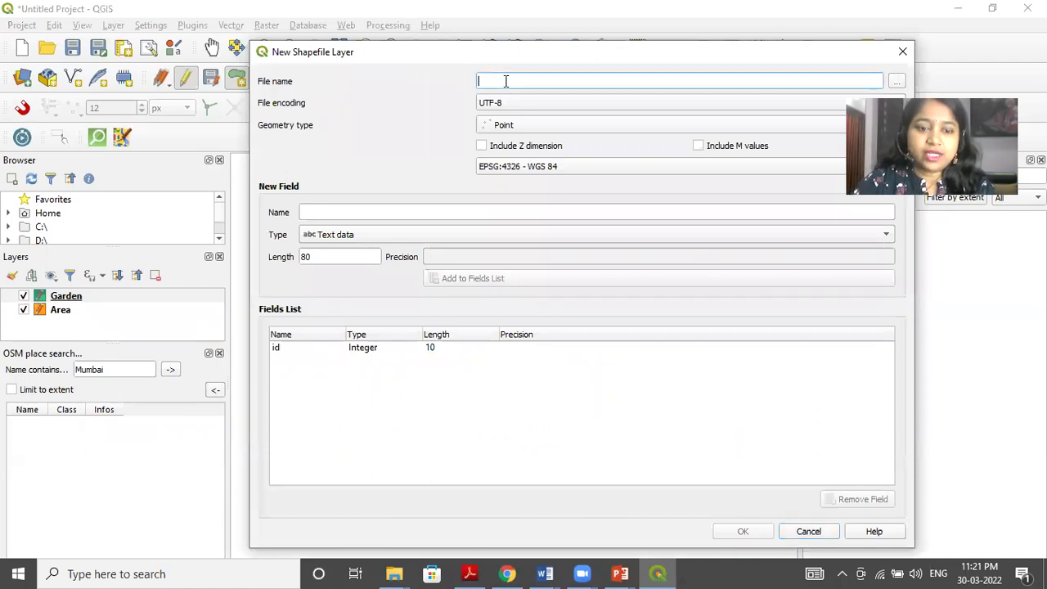
pyautogui.write('Rai')
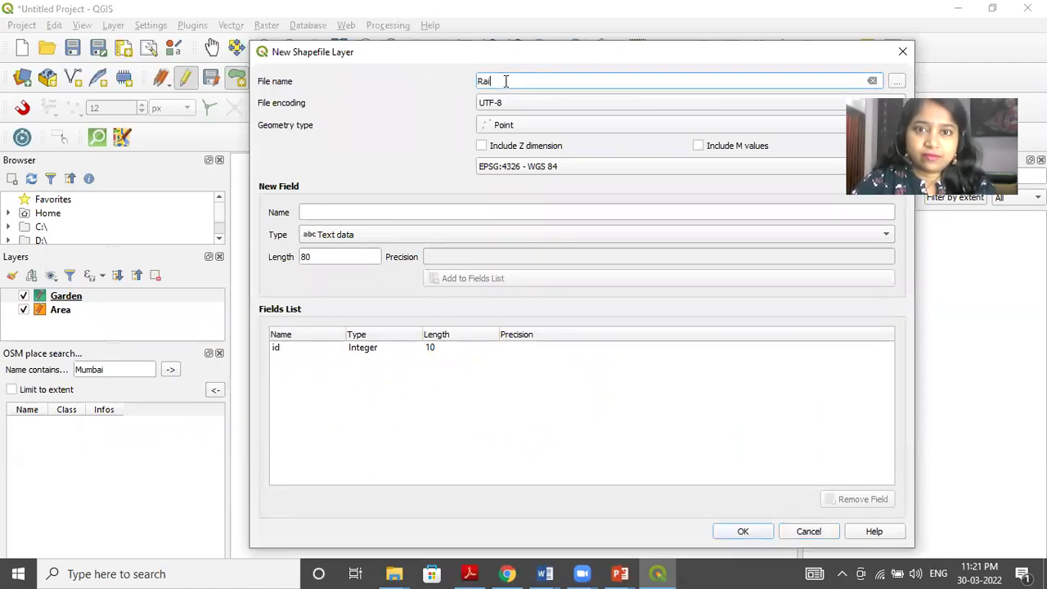
pyautogui.write('lways')
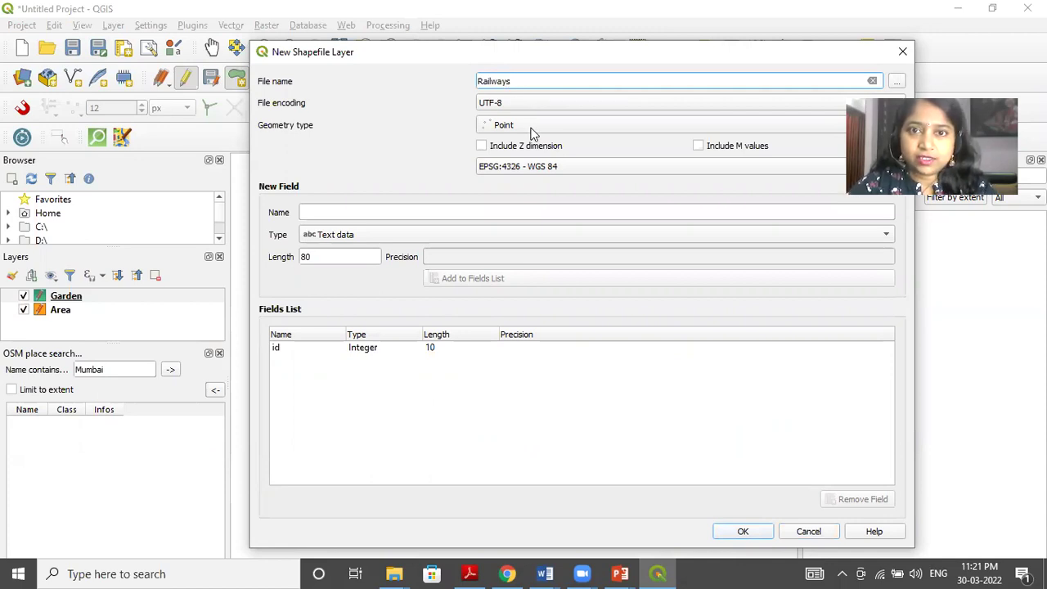
pyautogui.click(531, 131)
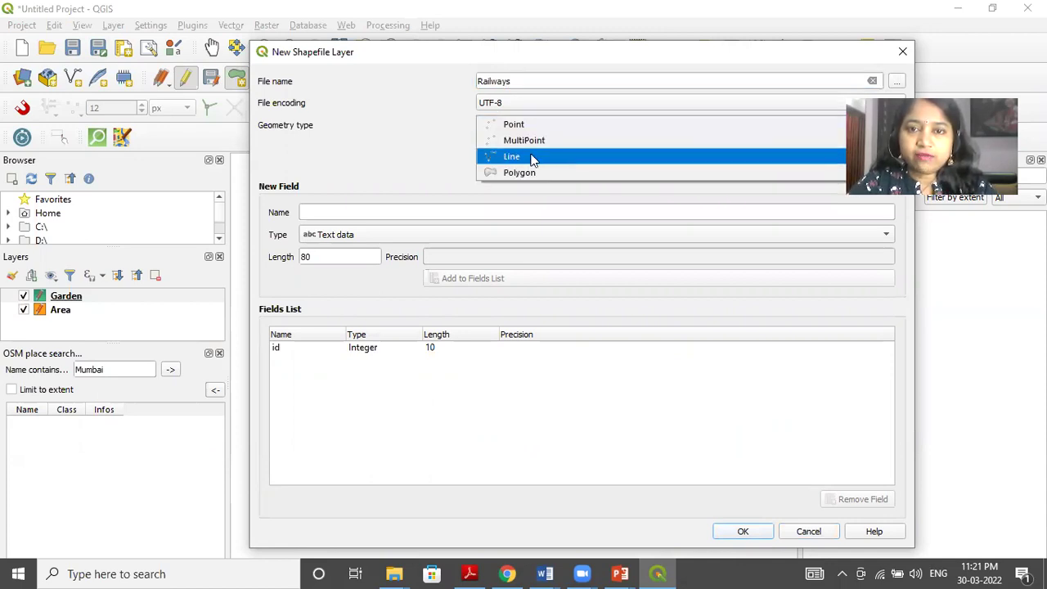
pyautogui.click(533, 159)
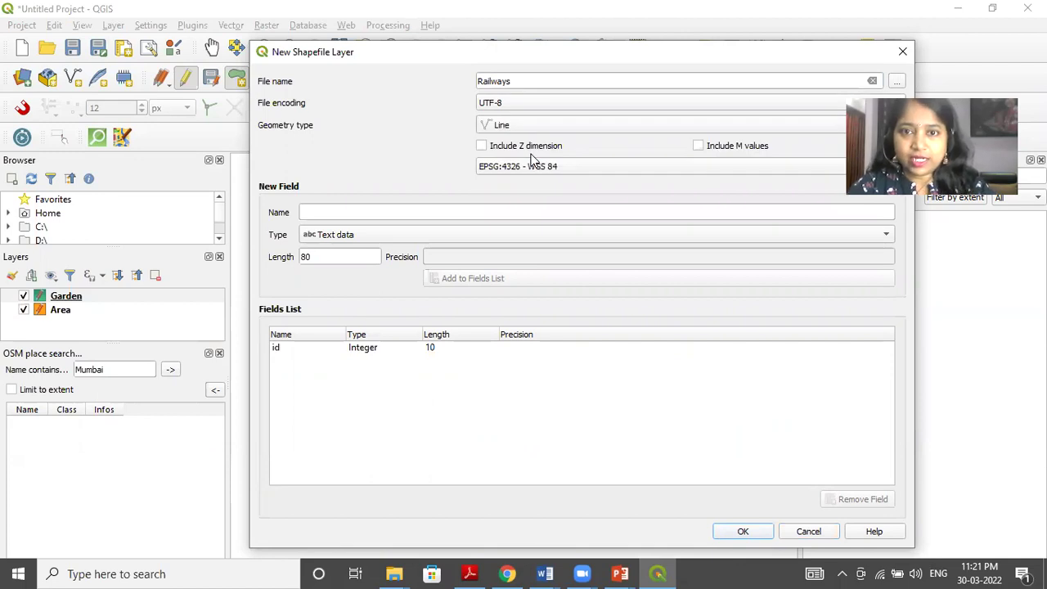
pyautogui.click(357, 211)
pyautogui.write('Name')
pyautogui.click(456, 280)
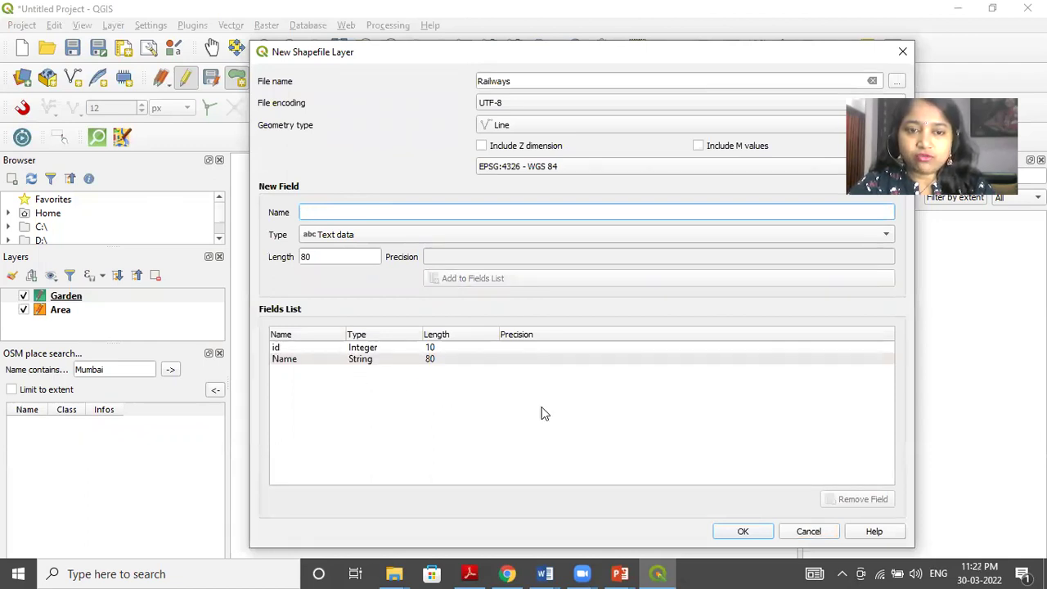
pyautogui.click(759, 533)
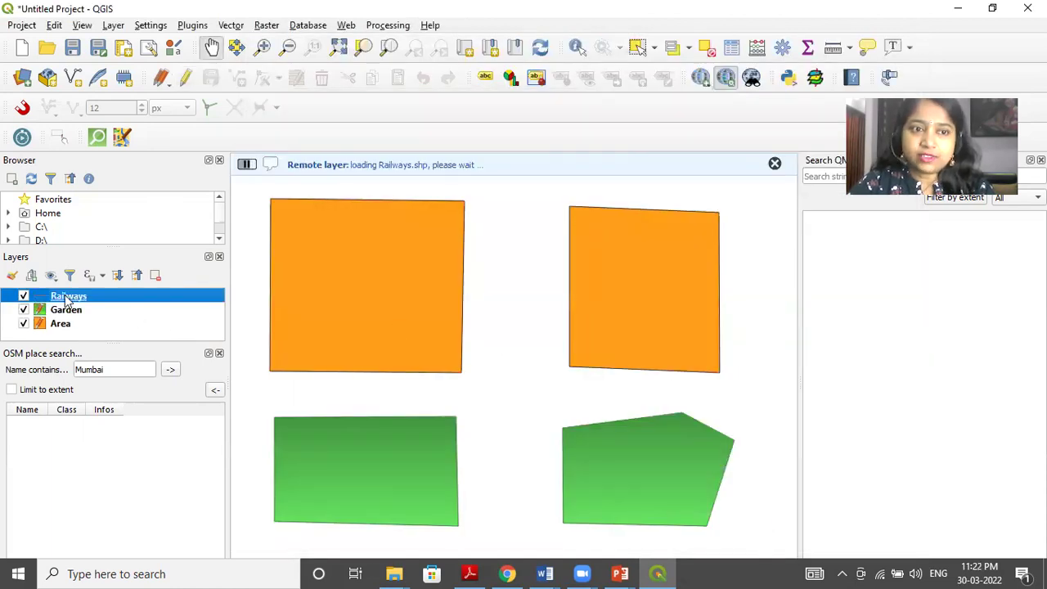
# Start editing and draw Railway1 (id 1) across the top of the map.
pyautogui.click(187, 79)
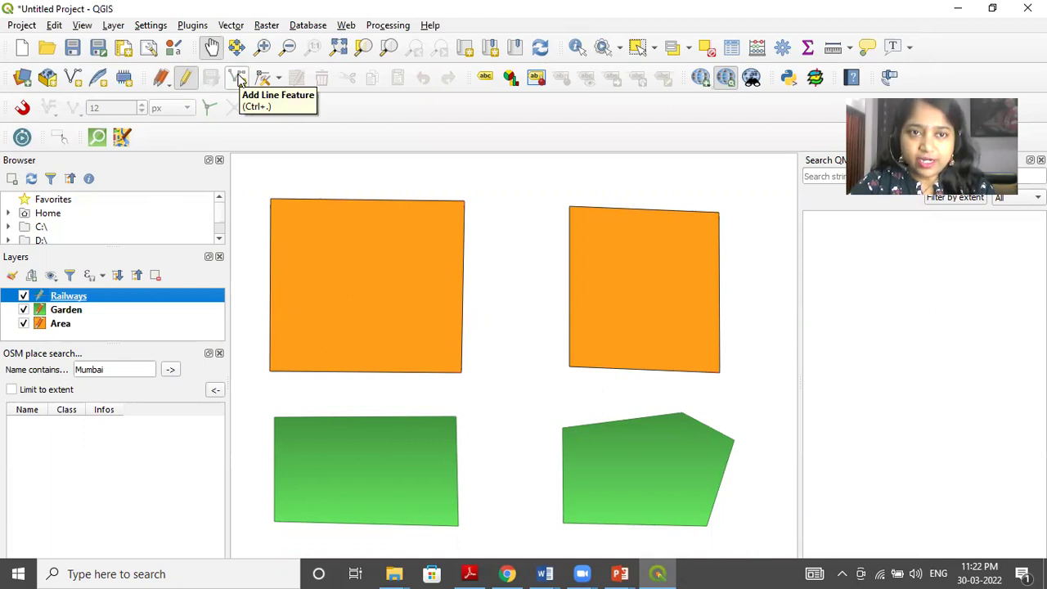
pyautogui.click(237, 78)
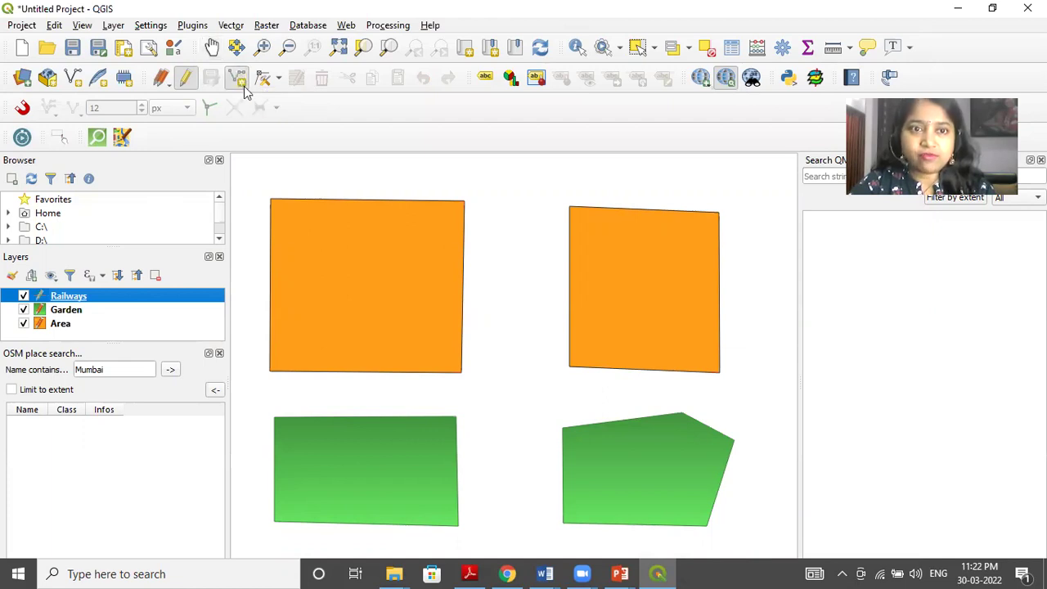
pyautogui.click(256, 176)
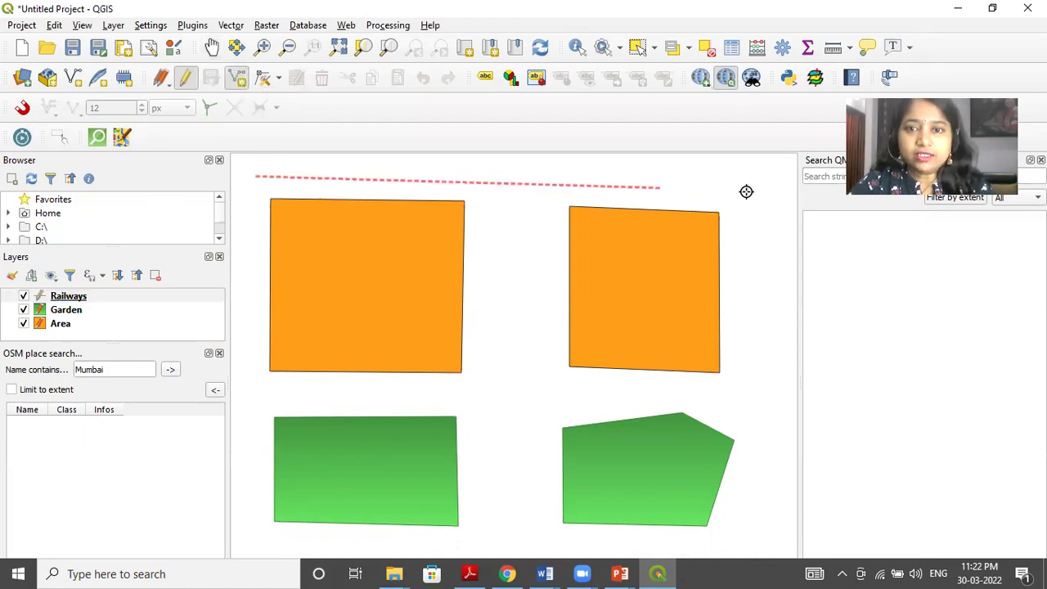
pyautogui.click(781, 181)
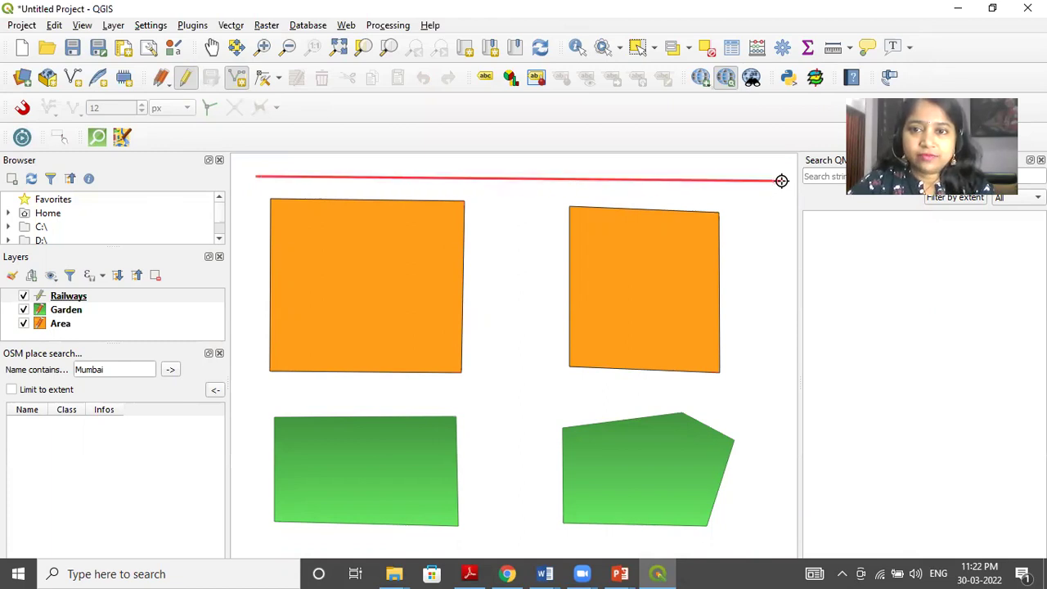
pyautogui.rightClick(781, 181)
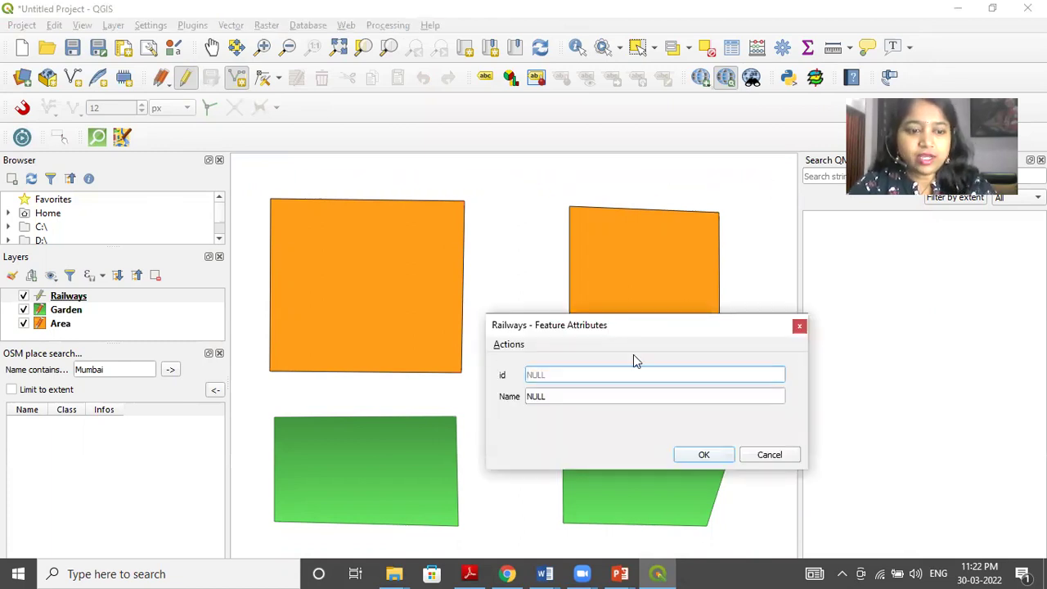
pyautogui.write('1')
pyautogui.click(571, 399)
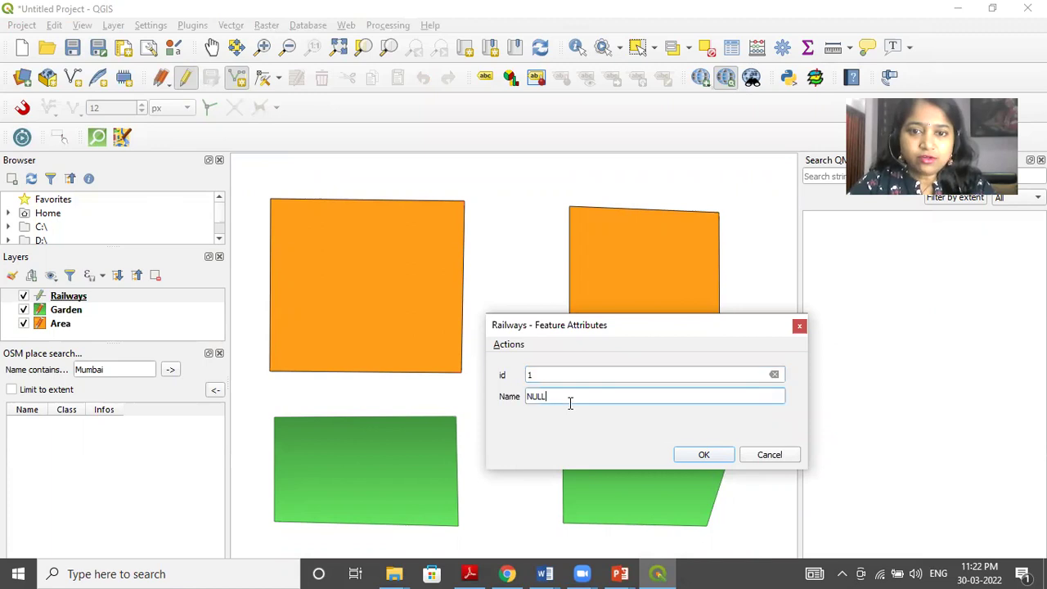
pyautogui.doubleClick(570, 401)
pyautogui.write('Rai')
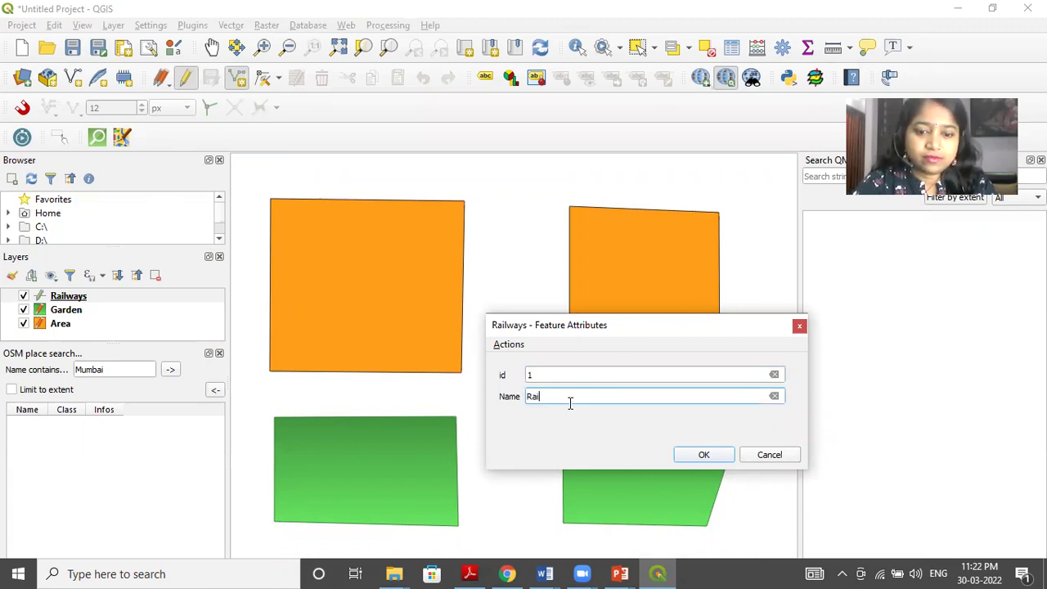
pyautogui.write('lway1')
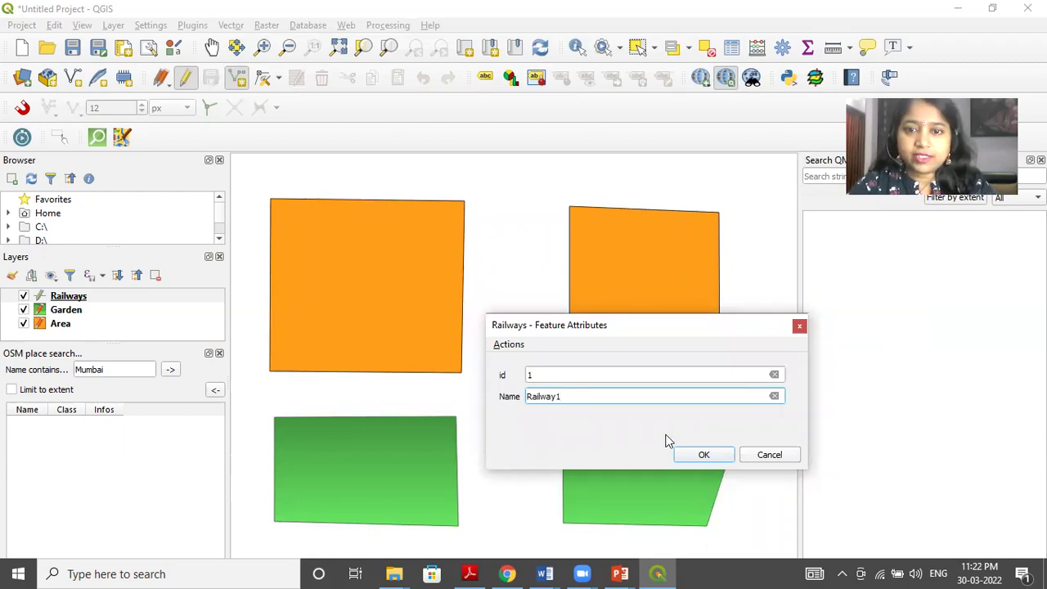
pyautogui.click(710, 456)
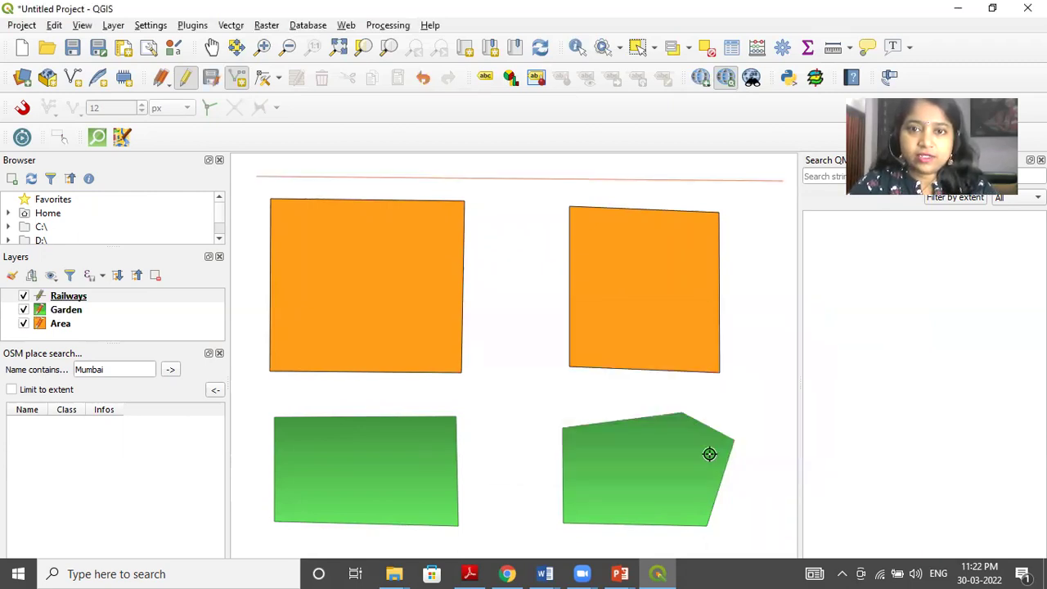
# Draw Railway2 (id 2) up the right edge, ending at Railway1's end.
pyautogui.click(774, 166)
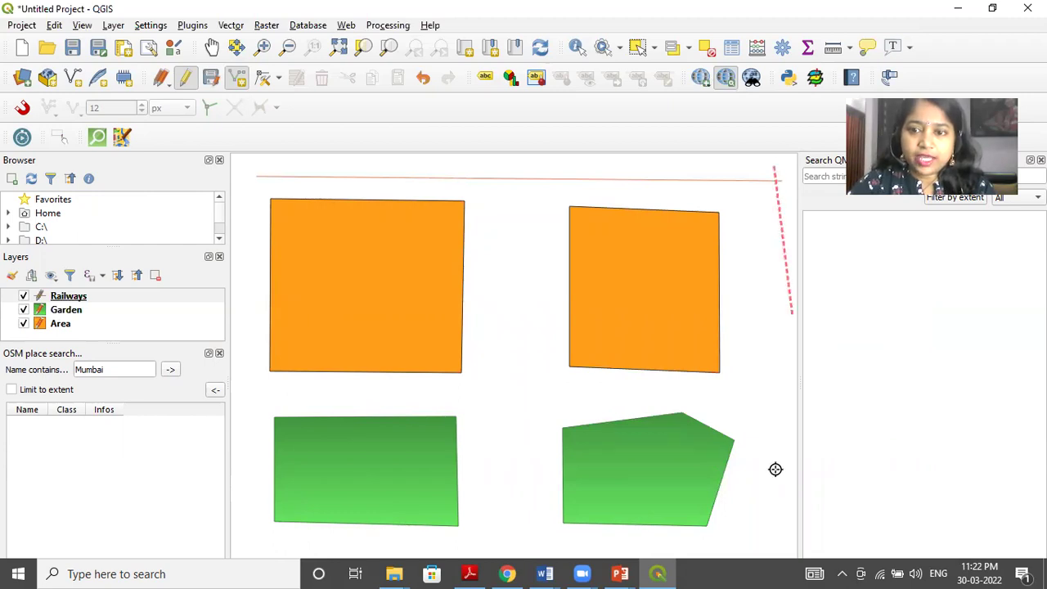
pyautogui.rightClick(775, 523)
pyautogui.click(775, 522)
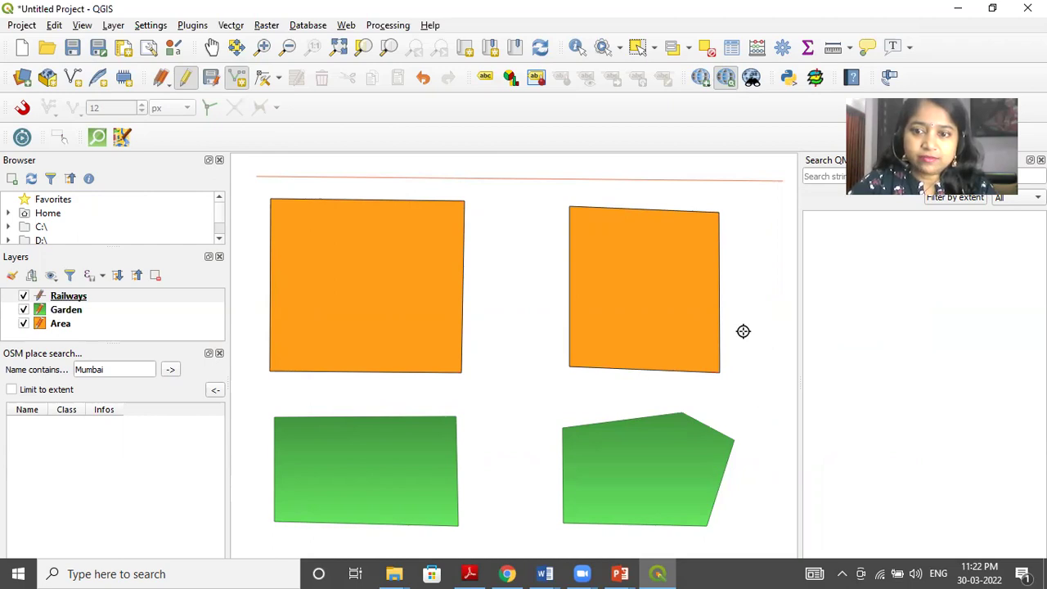
pyautogui.click(774, 167)
pyautogui.rightClick(774, 167)
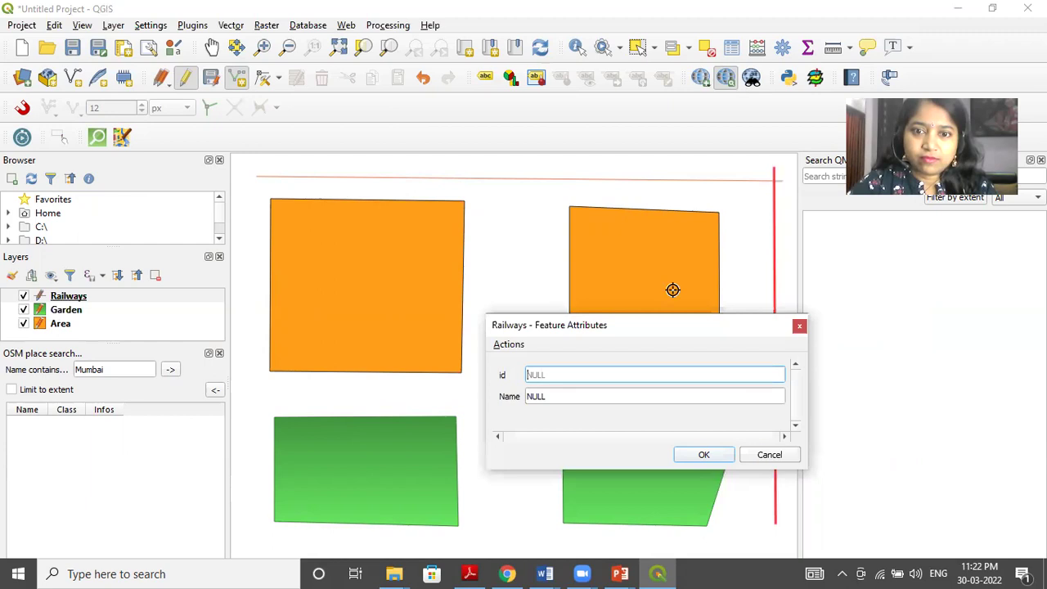
pyautogui.write('2')
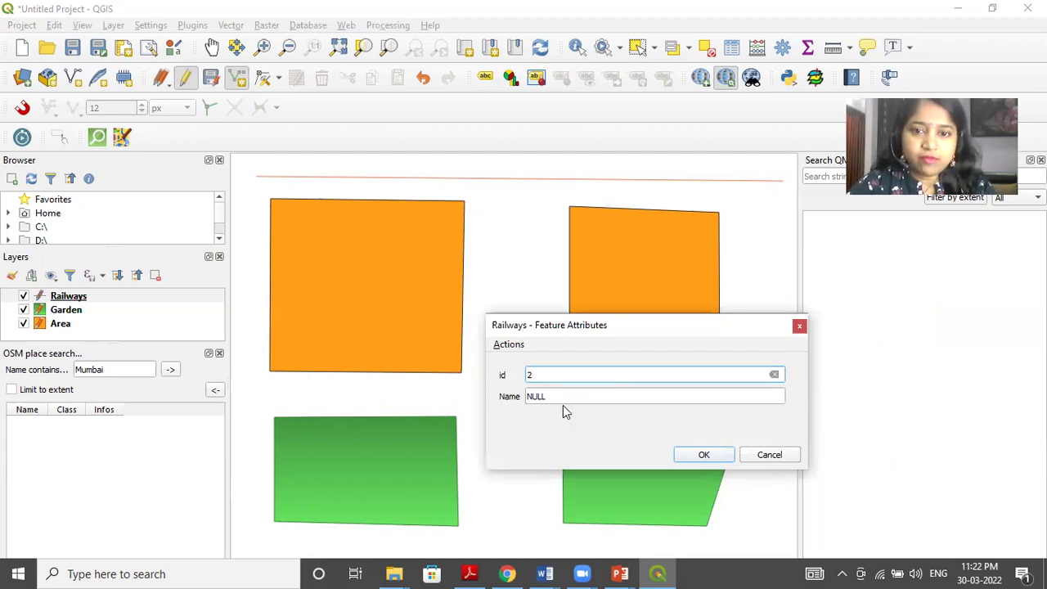
pyautogui.click(556, 397)
pyautogui.write('Railway')
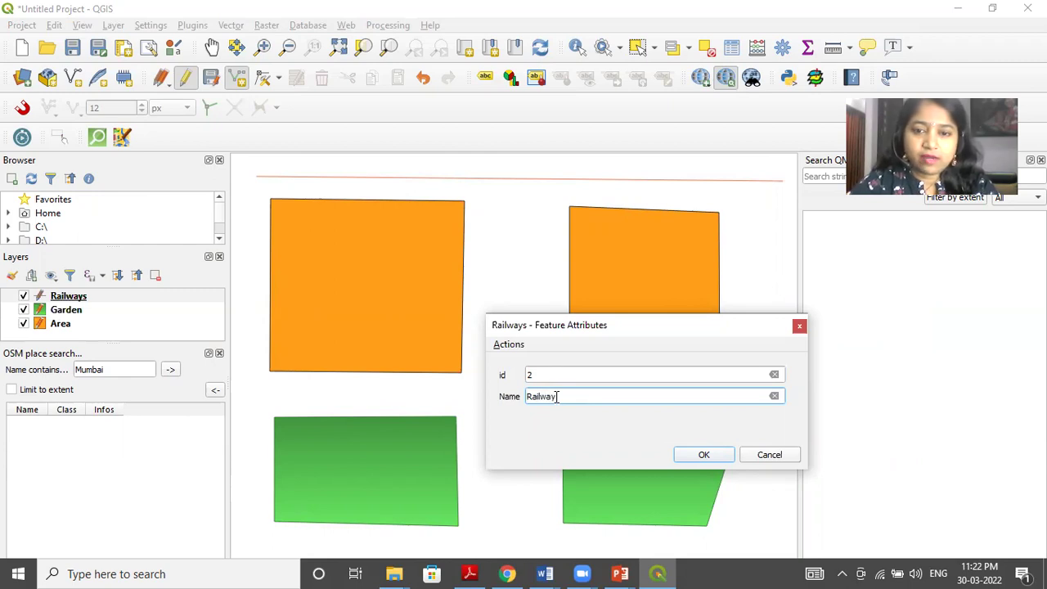
pyautogui.write('2')
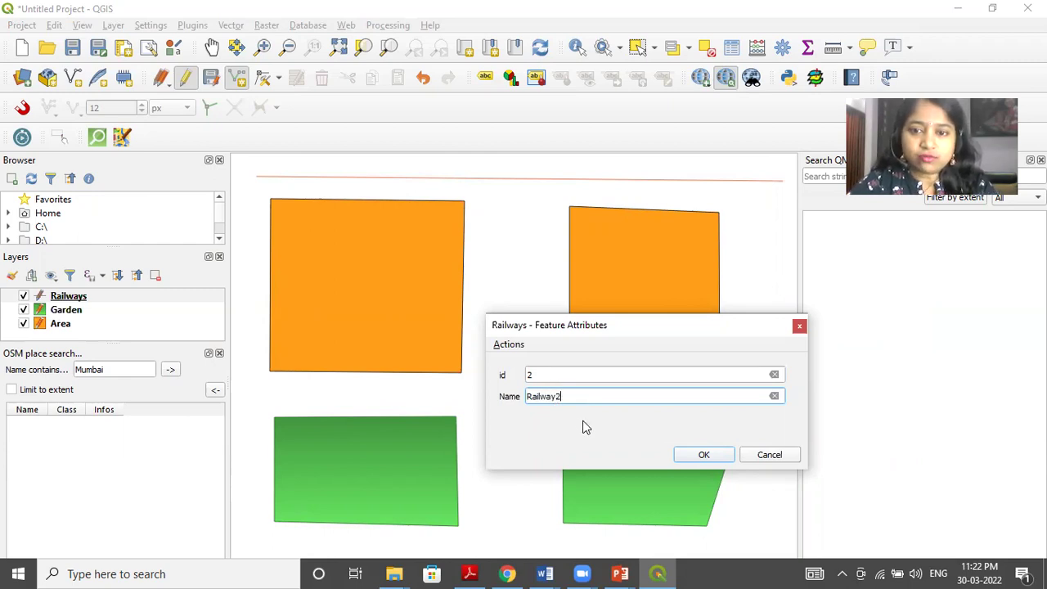
pyautogui.click(701, 455)
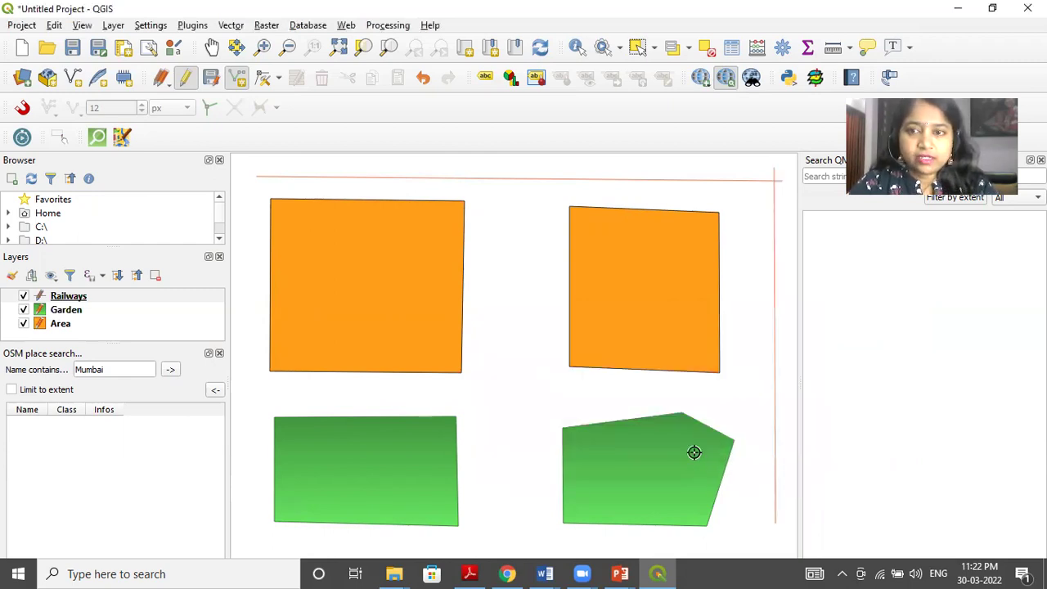
pyautogui.hotkey('alt', 'Tab')
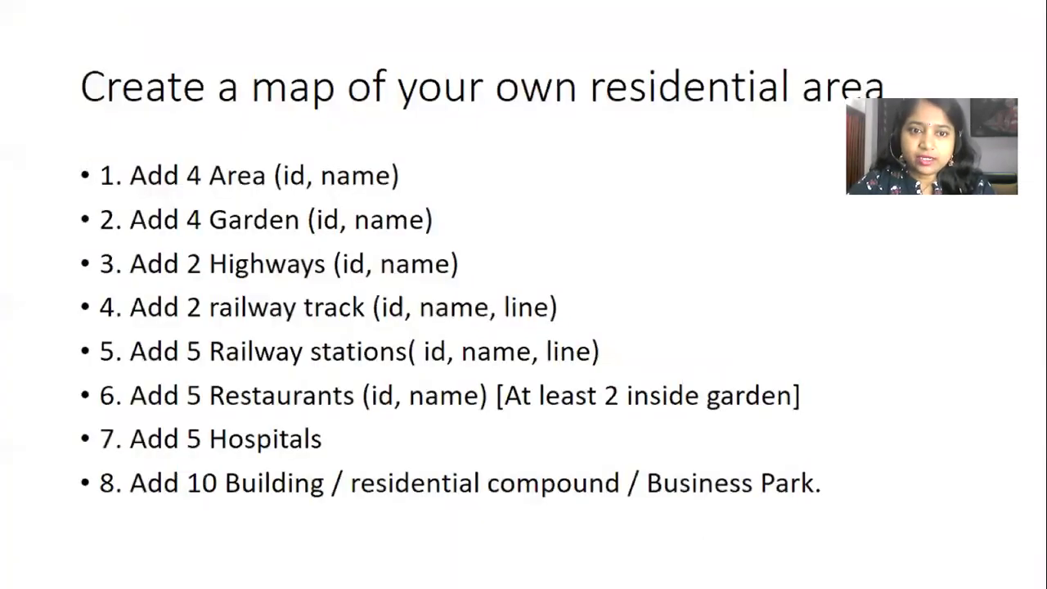
# Return to QGIS after checking the PowerPoint task list.
pyautogui.hotkey('alt', 'Tab')
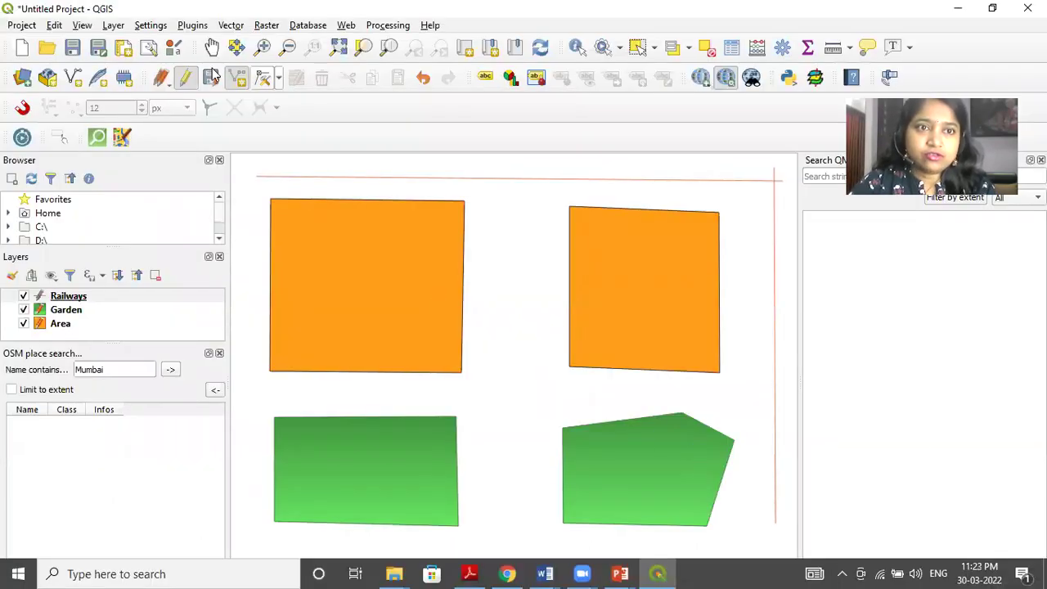
# Create a Highway shapefile layer with Line geometry and a Name field, and start editing it.
pyautogui.click(113, 25)
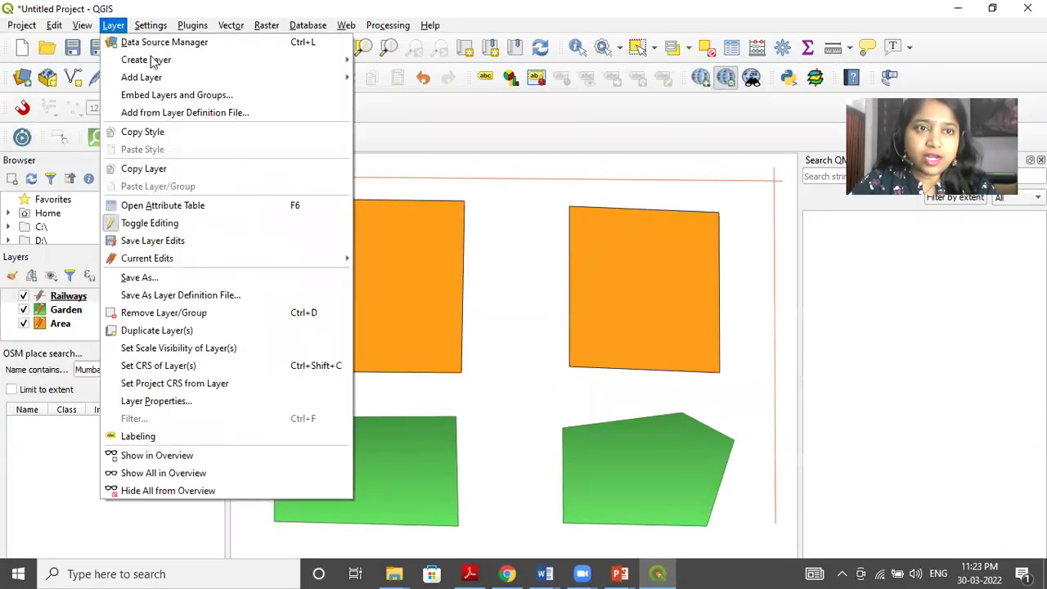
pyautogui.moveTo(270, 78)
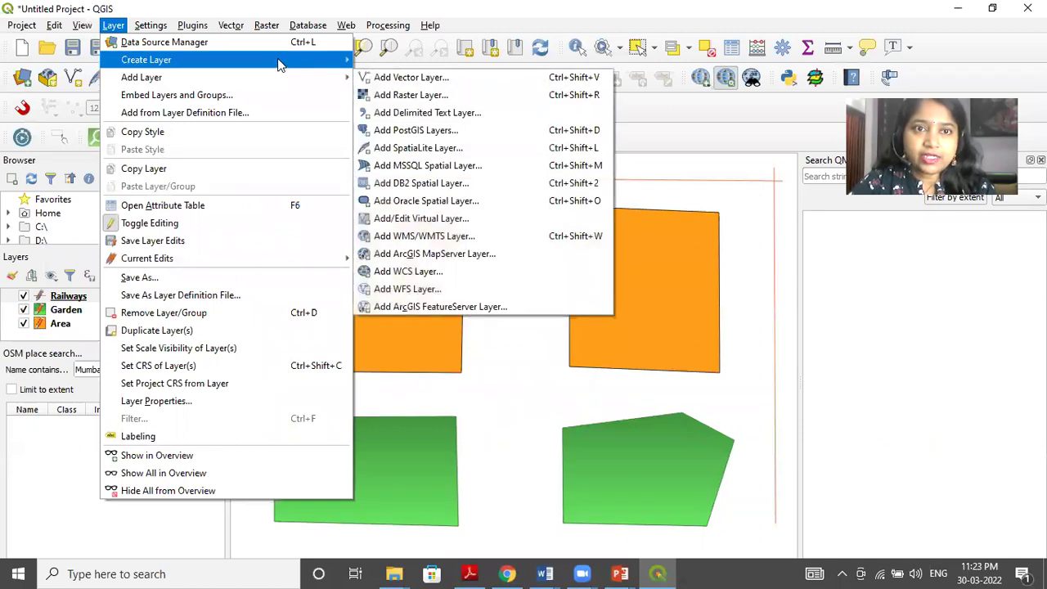
pyautogui.moveTo(282, 60)
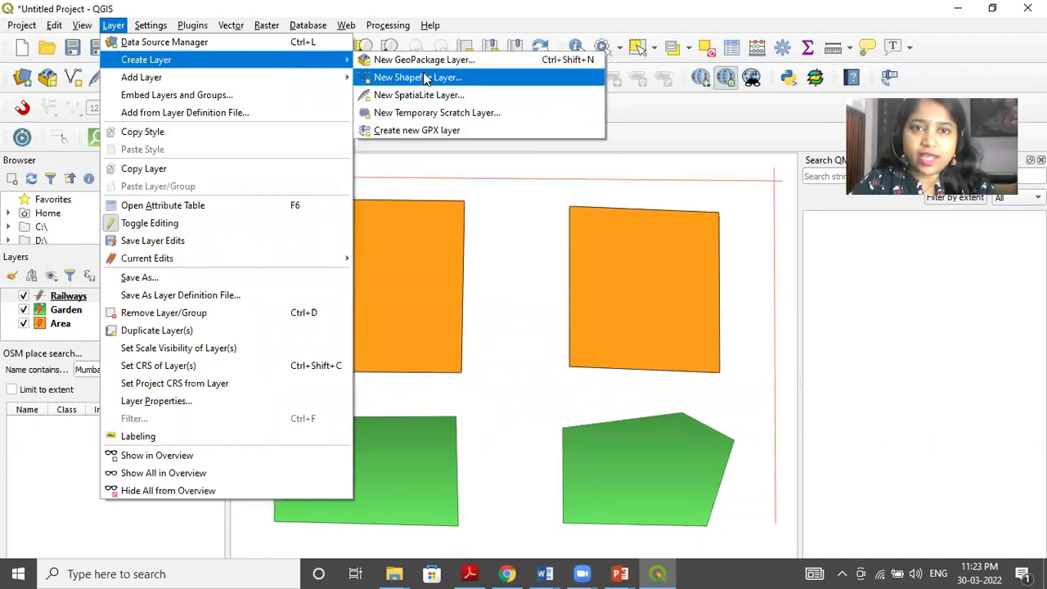
pyautogui.click(424, 77)
pyautogui.click(508, 79)
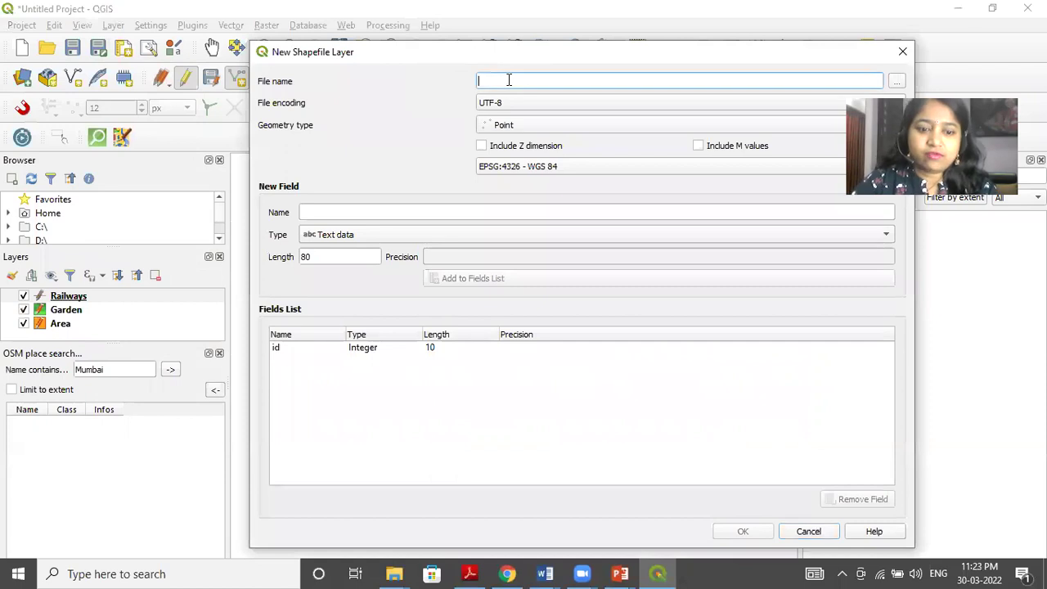
pyautogui.write('Ha')
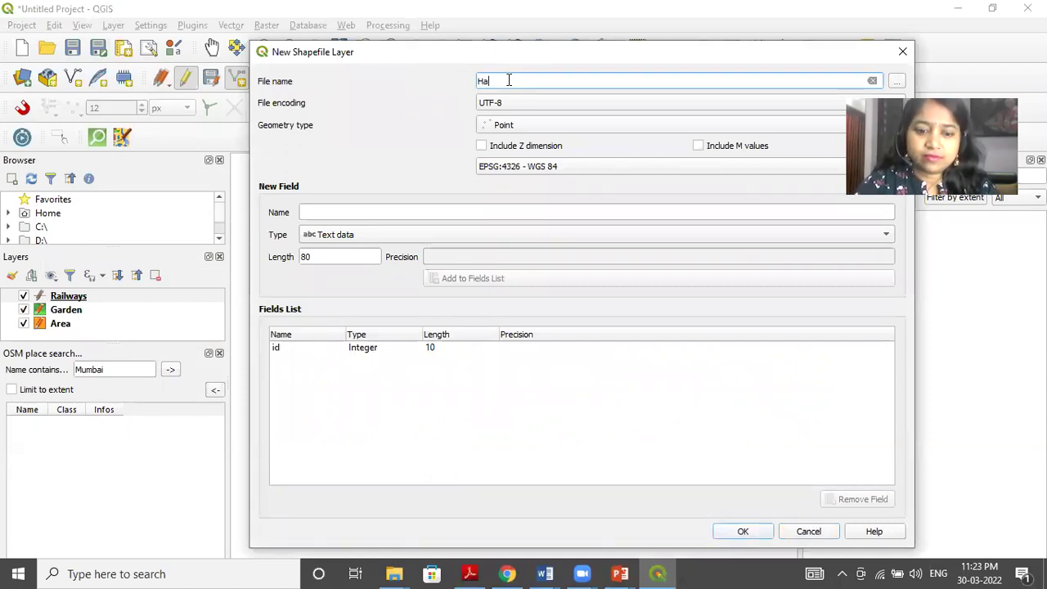
pyautogui.write('ghway')
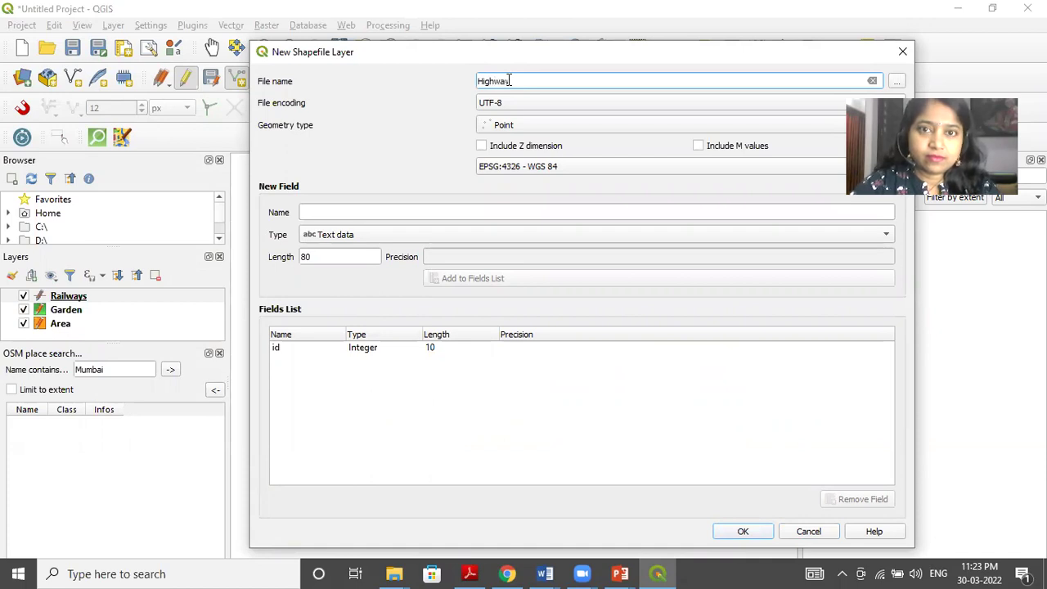
pyautogui.click(528, 125)
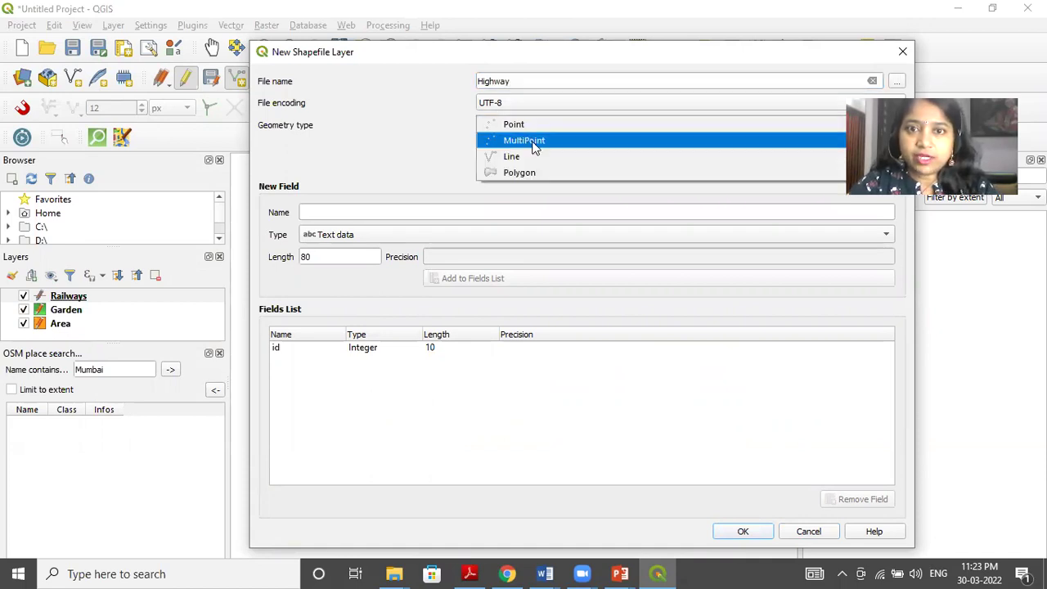
pyautogui.click(535, 157)
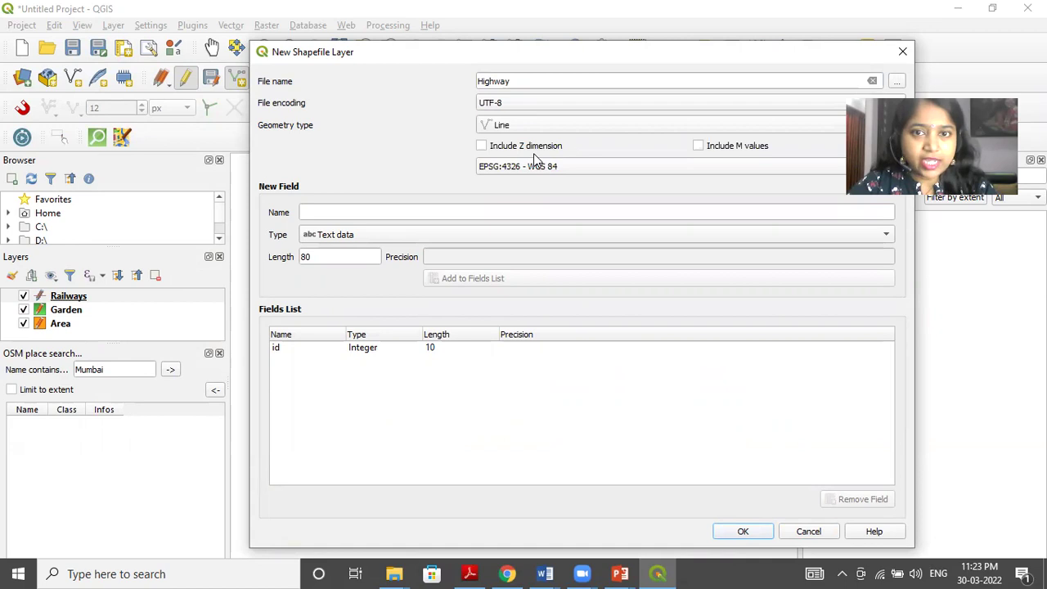
pyautogui.click(340, 212)
pyautogui.write('Name')
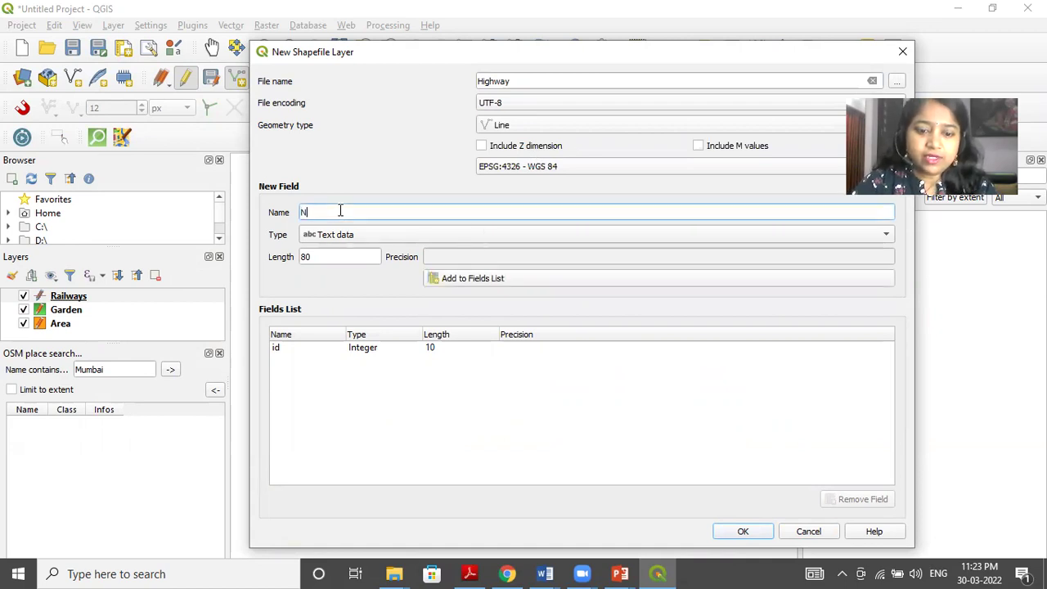
pyautogui.click(478, 279)
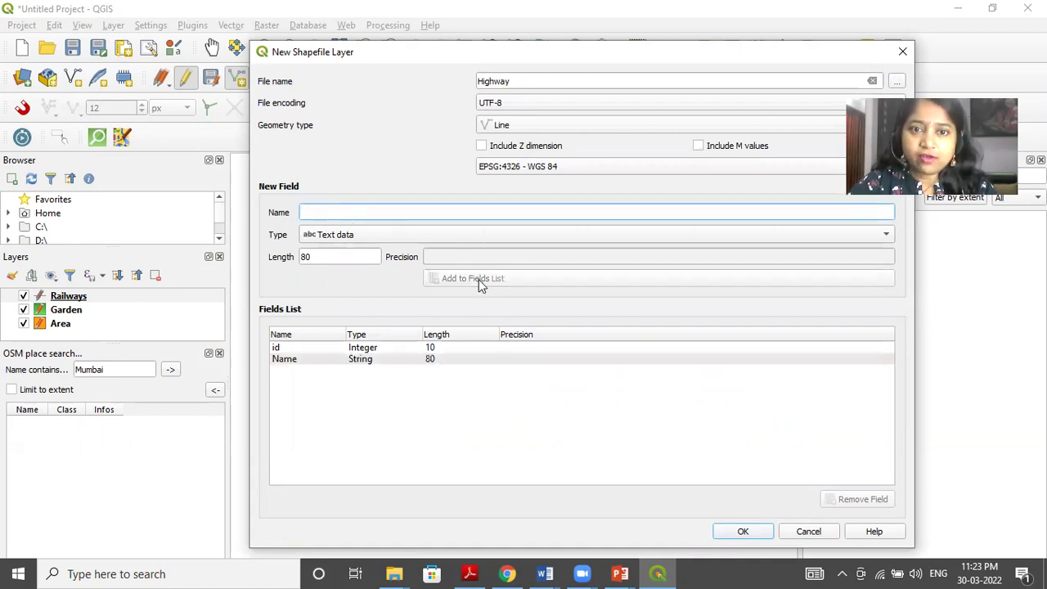
pyautogui.click(742, 532)
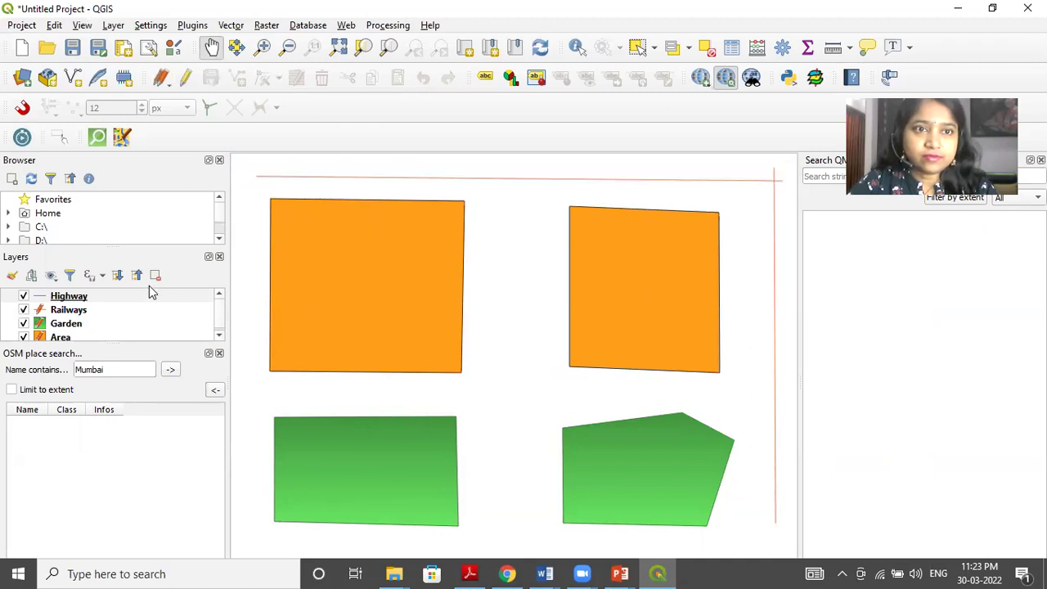
pyautogui.click(187, 79)
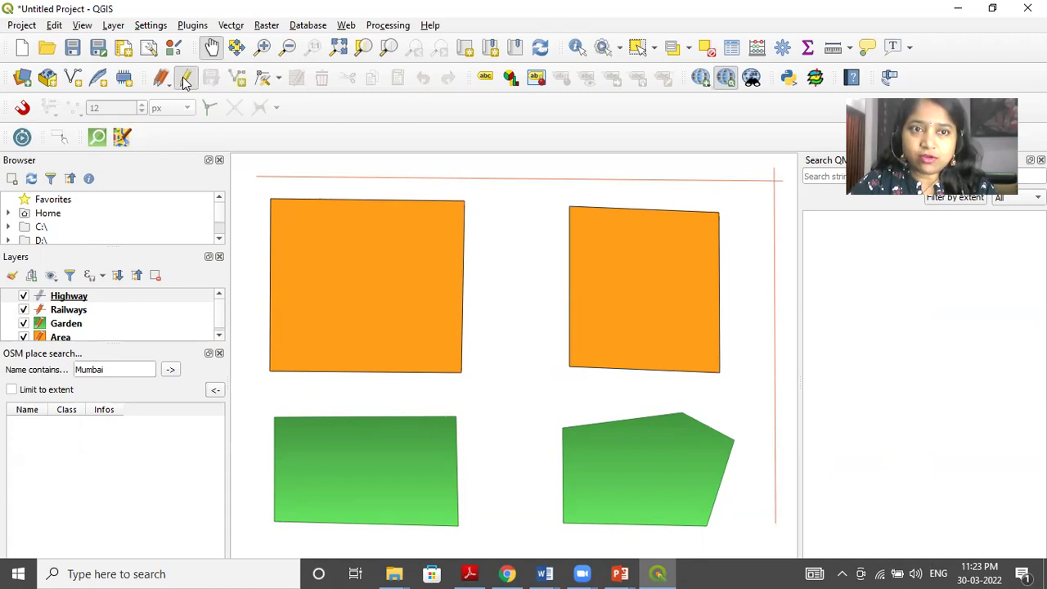
# Draw a horizontal highway across the top of the map with id 1, Name NH1.
pyautogui.click(237, 77)
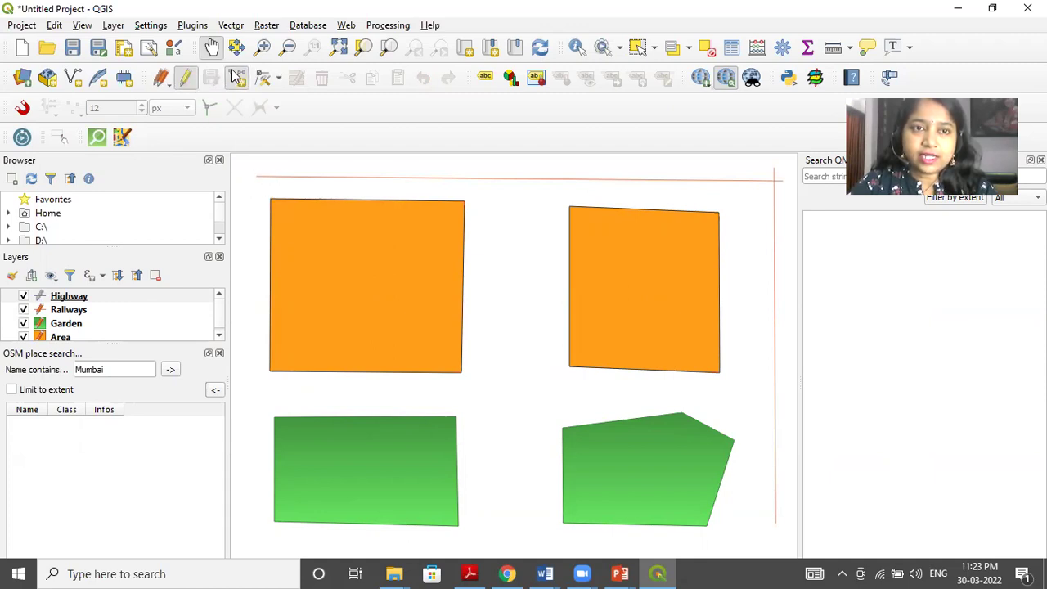
pyautogui.click(257, 190)
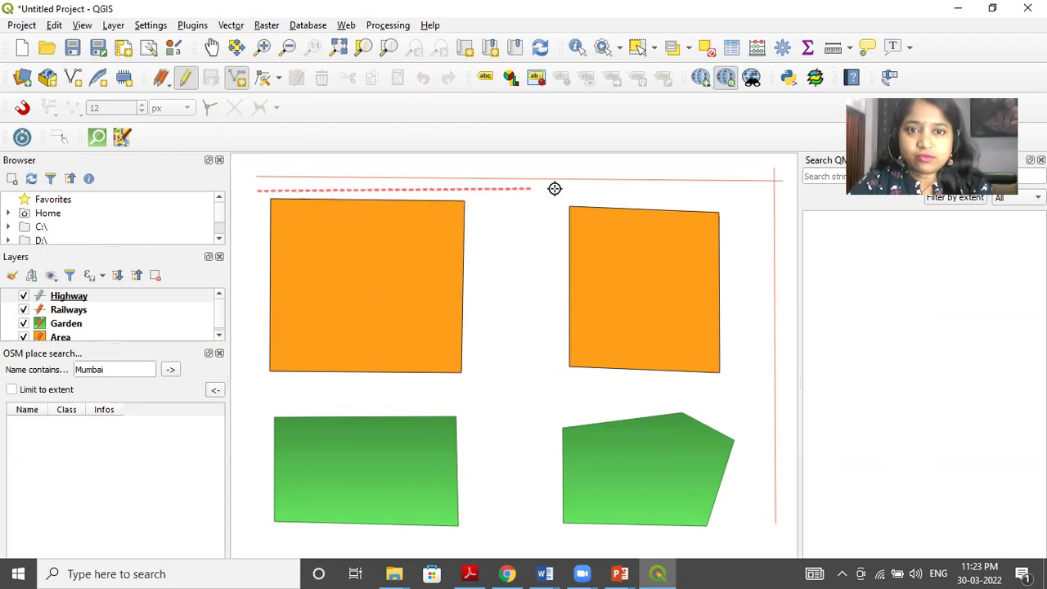
pyautogui.click(765, 196)
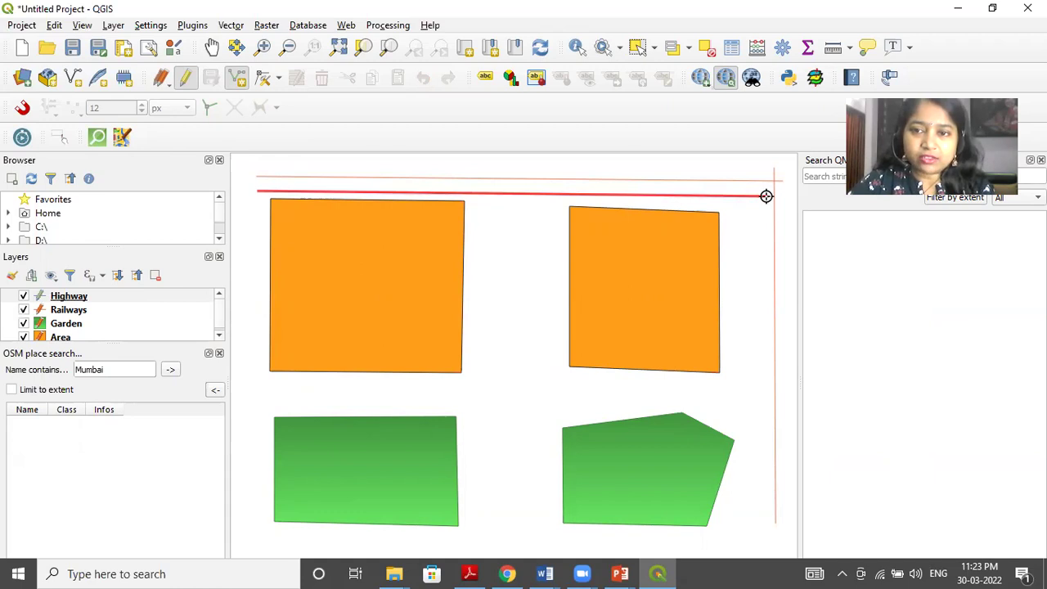
pyautogui.rightClick(766, 196)
pyautogui.write('1')
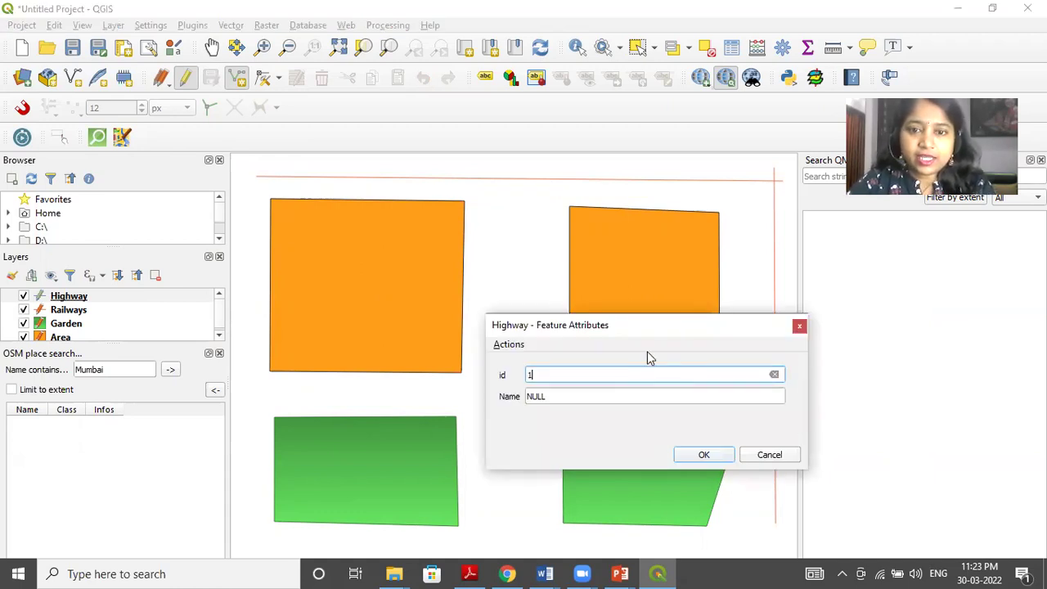
pyautogui.click(579, 396)
pyautogui.write('NH1')
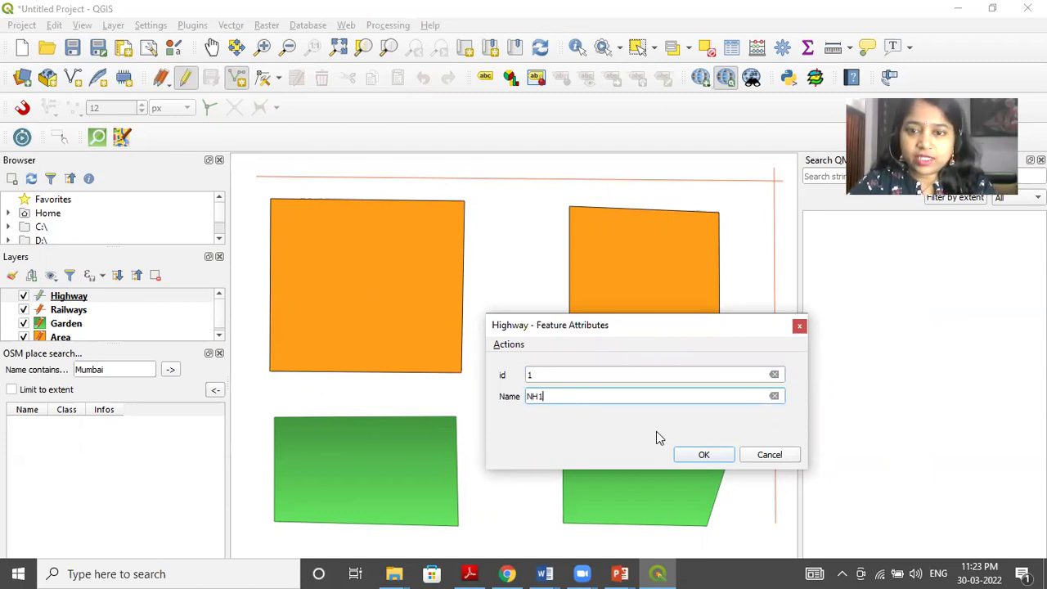
pyautogui.click(697, 456)
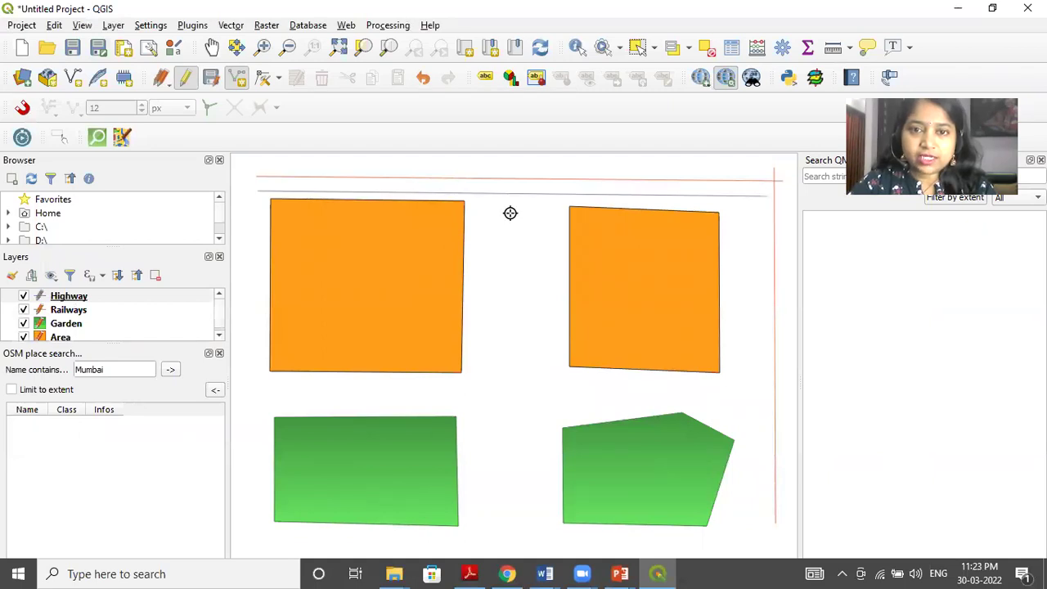
# Draw a vertical highway down the middle of the map with id 2, Name NH2.
pyautogui.click(523, 160)
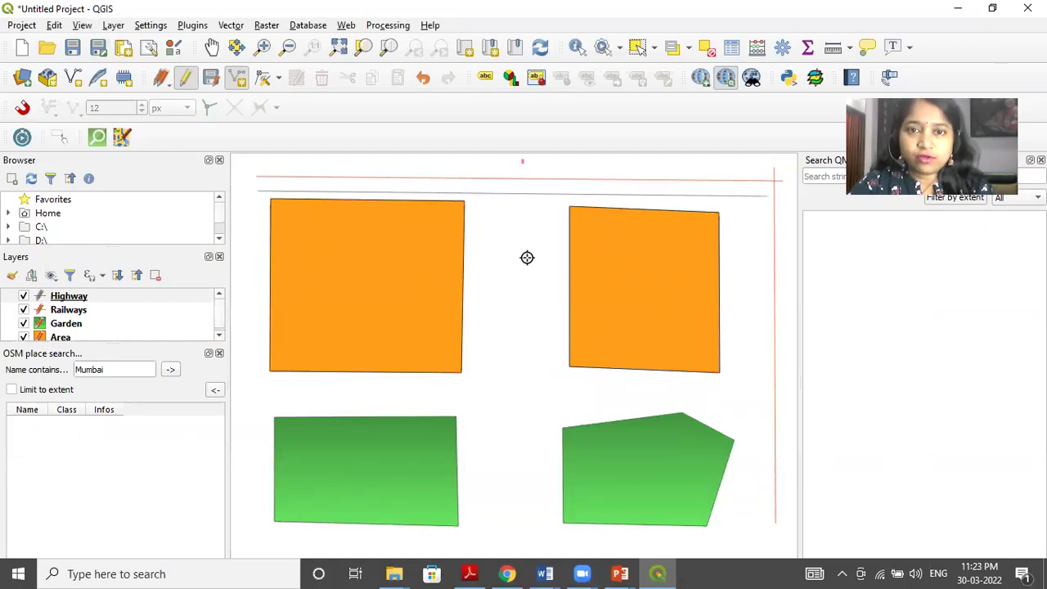
pyautogui.click(515, 541)
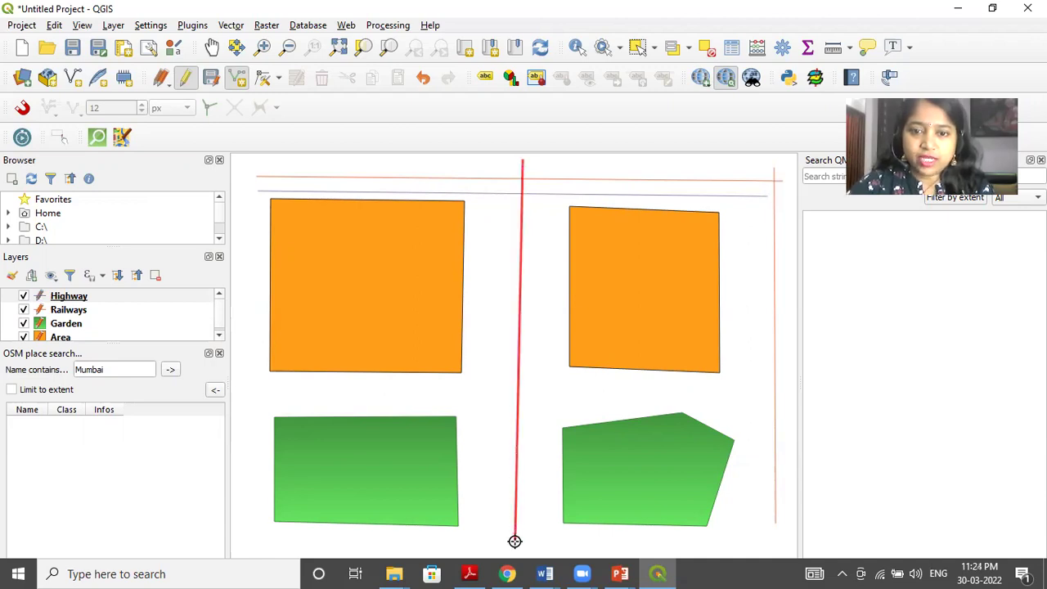
pyautogui.rightClick(514, 541)
pyautogui.write('2')
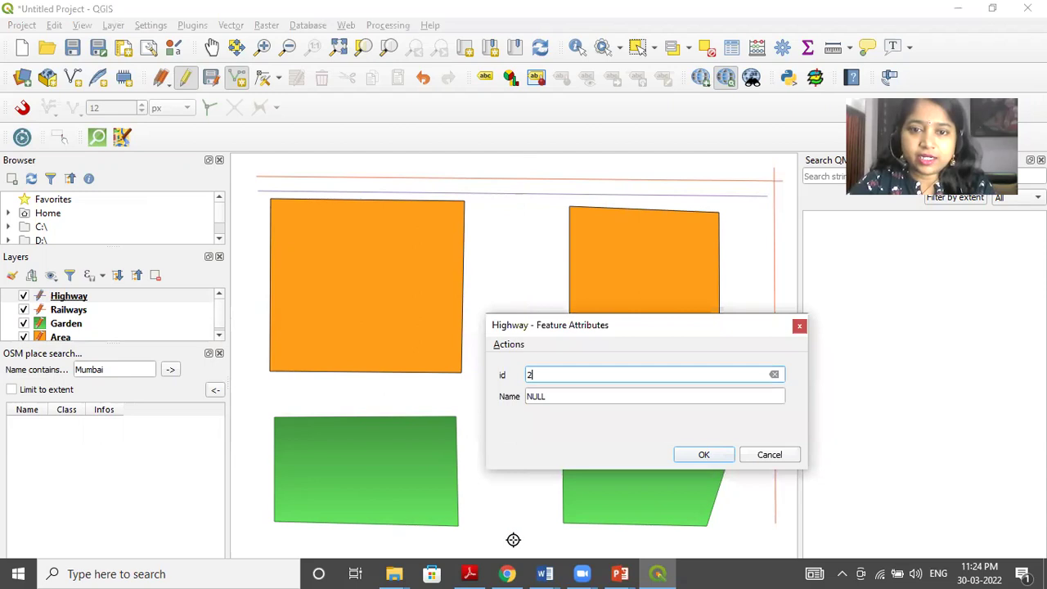
pyautogui.click(557, 398)
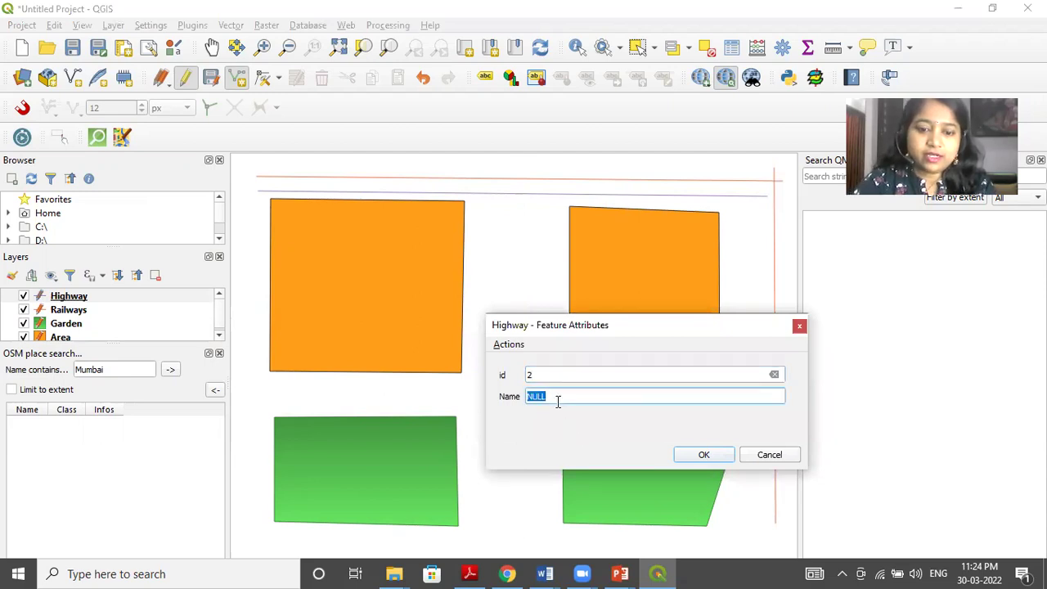
pyautogui.write('NH2')
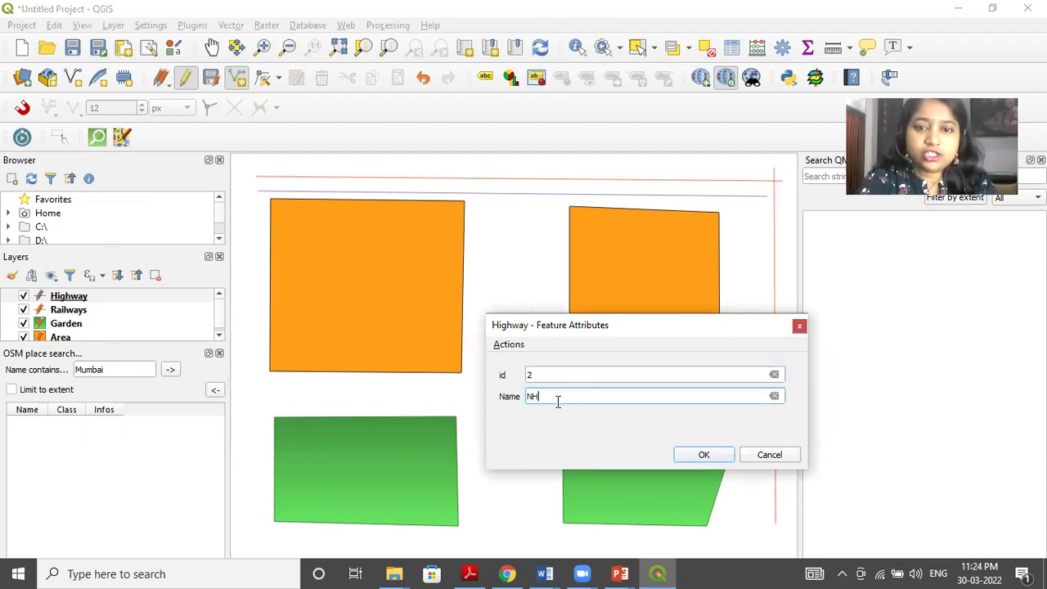
pyautogui.click(715, 459)
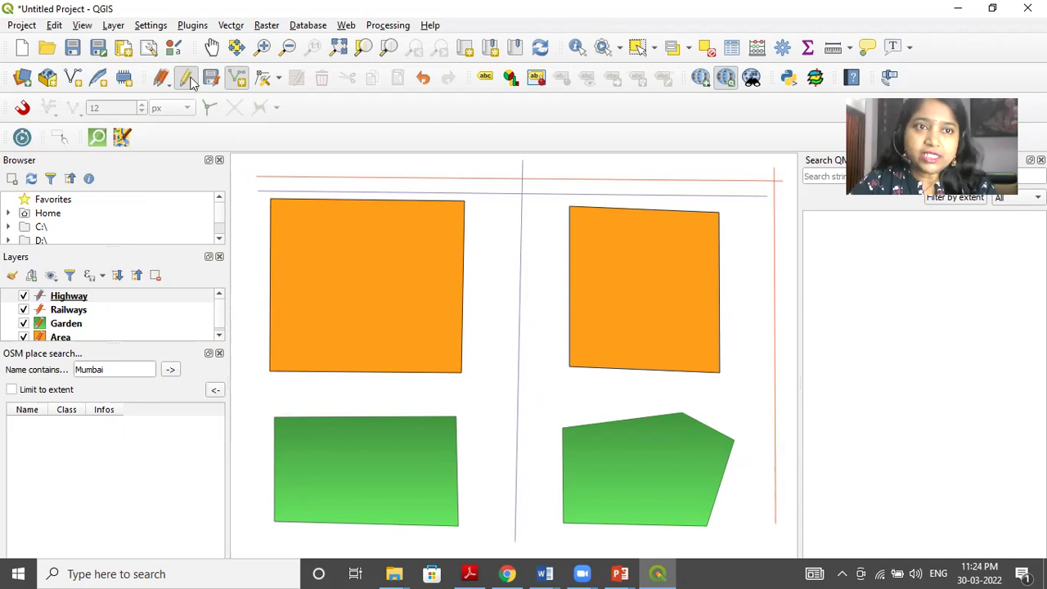
# Start a new shapefile layer and name its file RailwayStation.
pyautogui.click(116, 26)
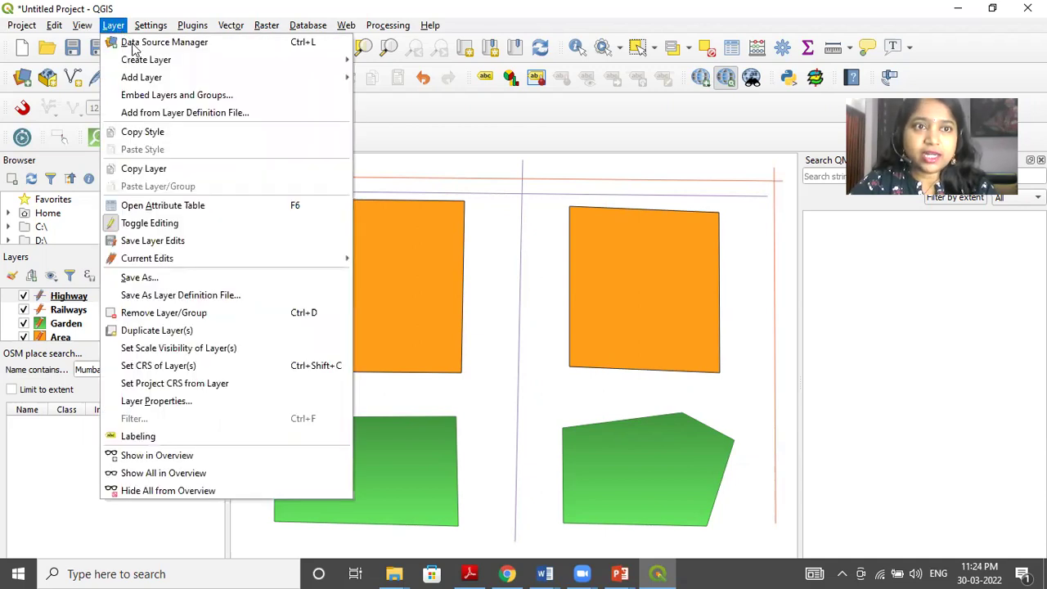
pyautogui.moveTo(154, 62)
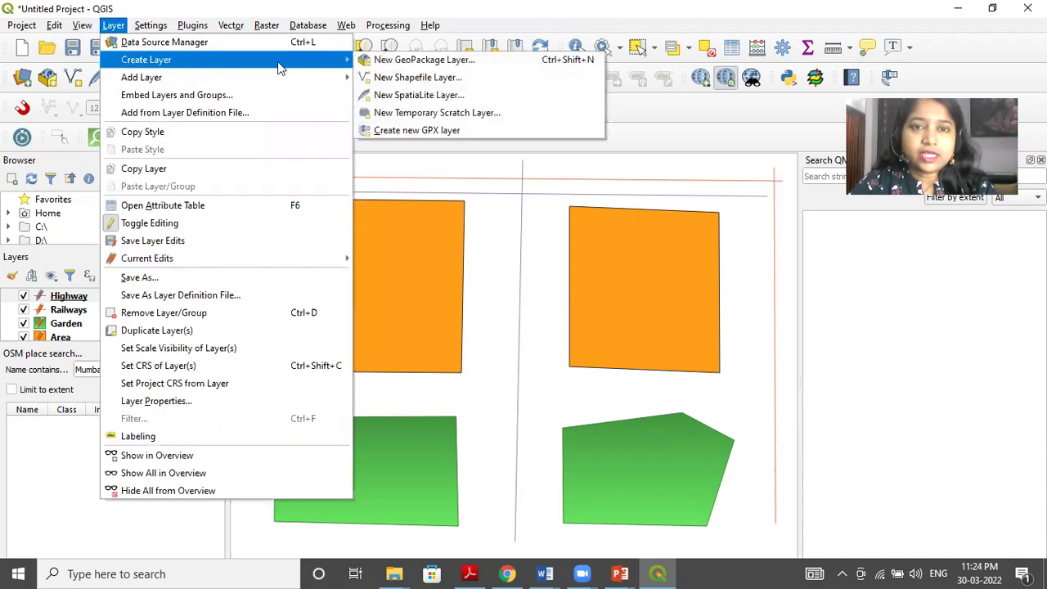
pyautogui.click(394, 78)
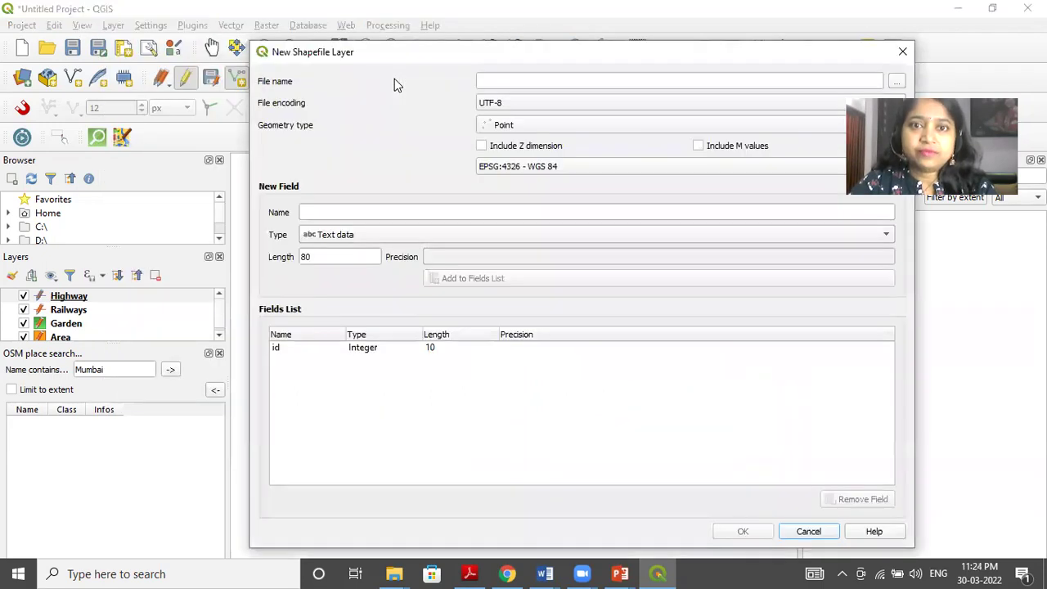
pyautogui.click(496, 72)
pyautogui.write('R')
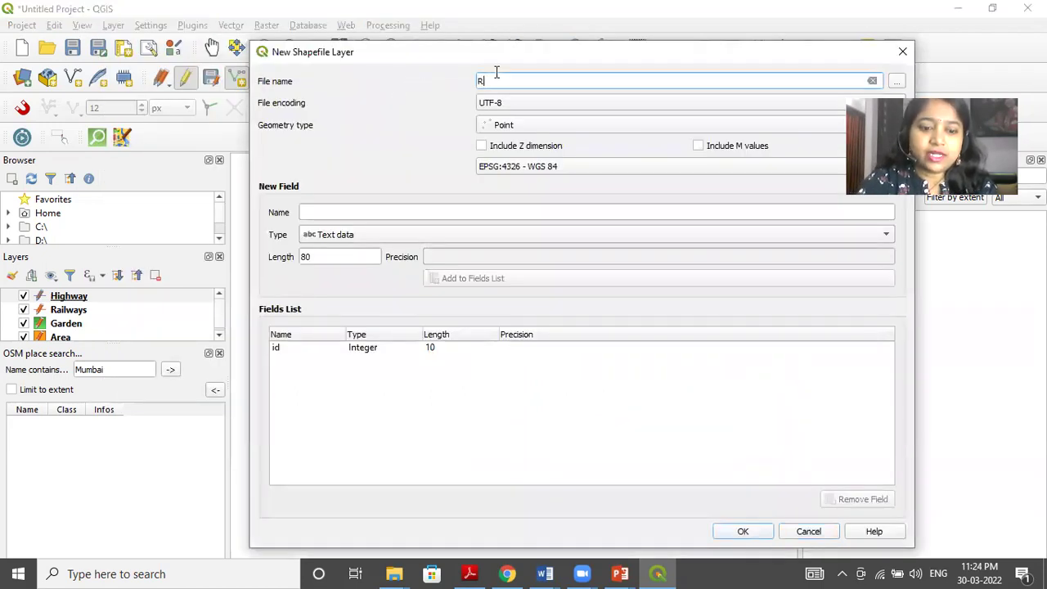
pyautogui.write('ailway')
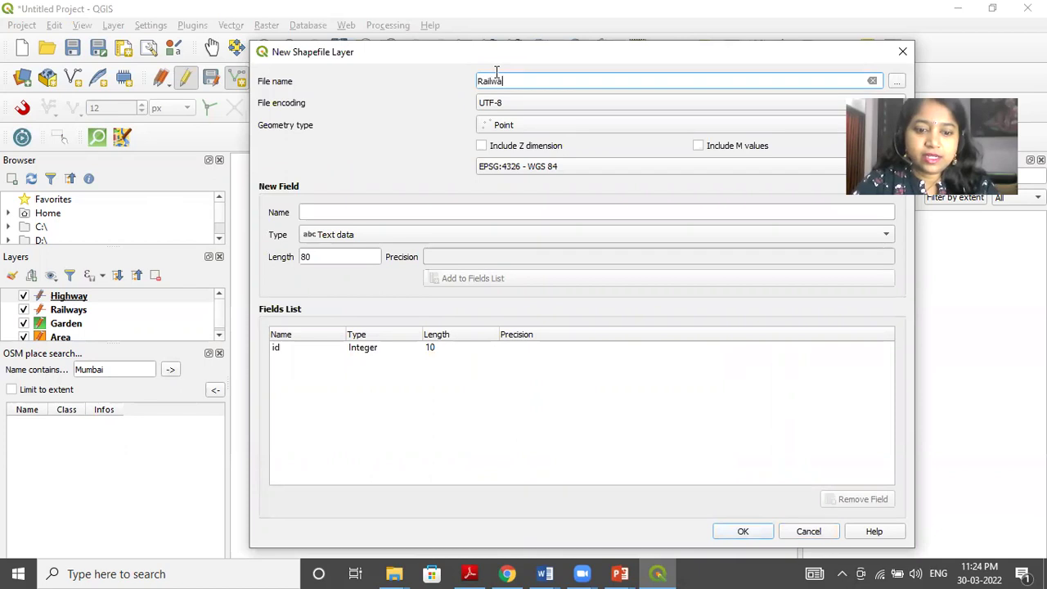
pyautogui.write('St')
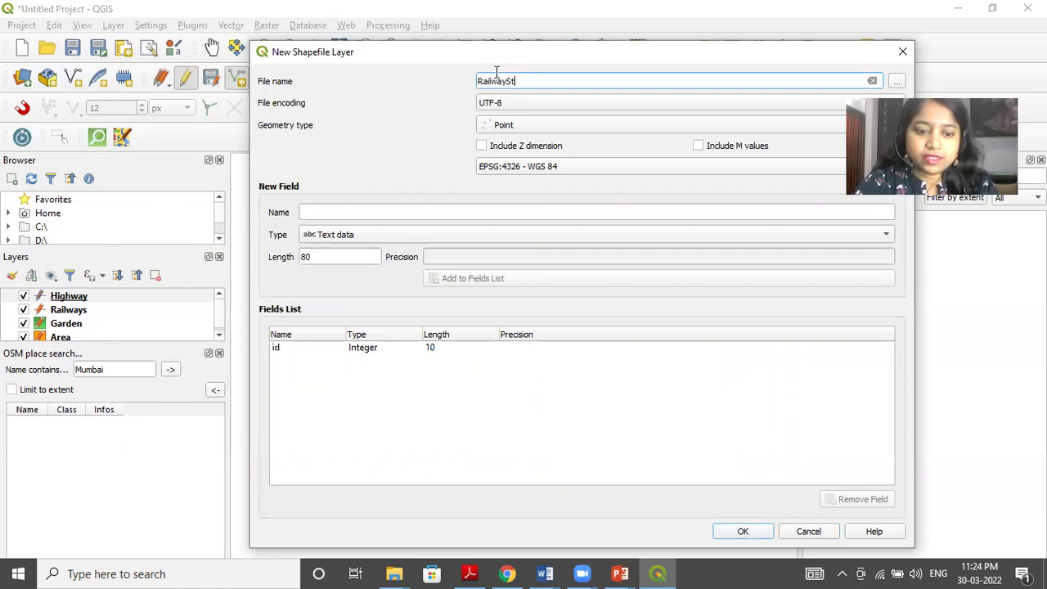
pyautogui.write('ation')
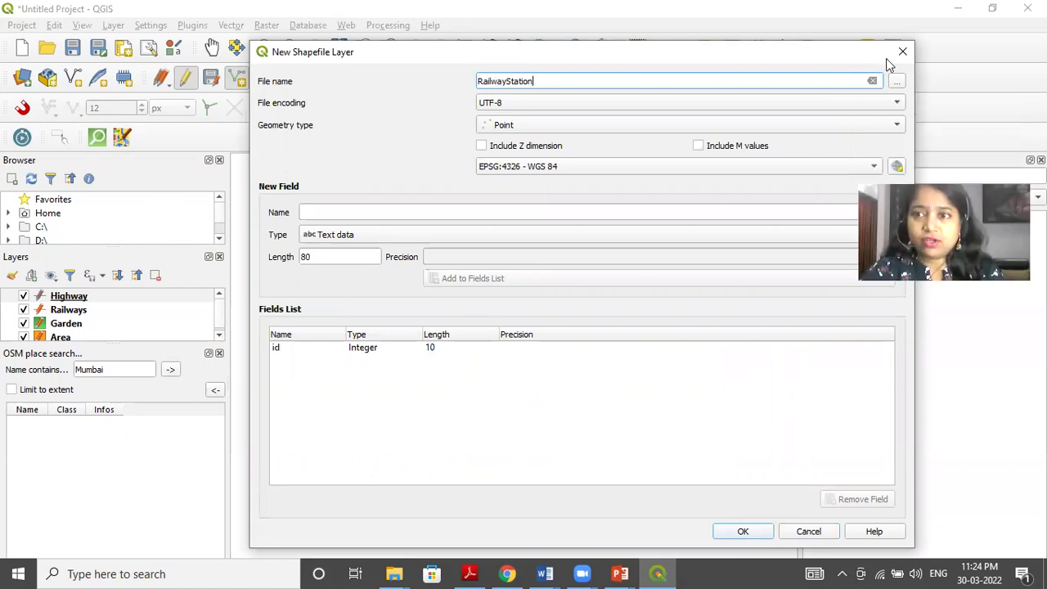
# Set the shapefile's save location to the Data folder on the ACER DATA (D:) drive.
pyautogui.click(898, 83)
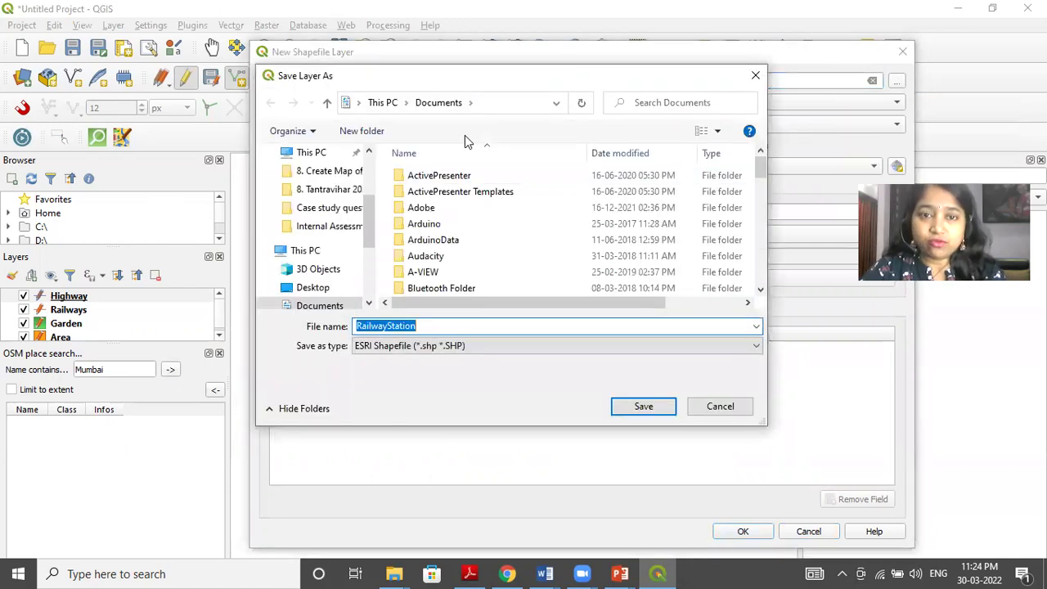
pyautogui.click(383, 104)
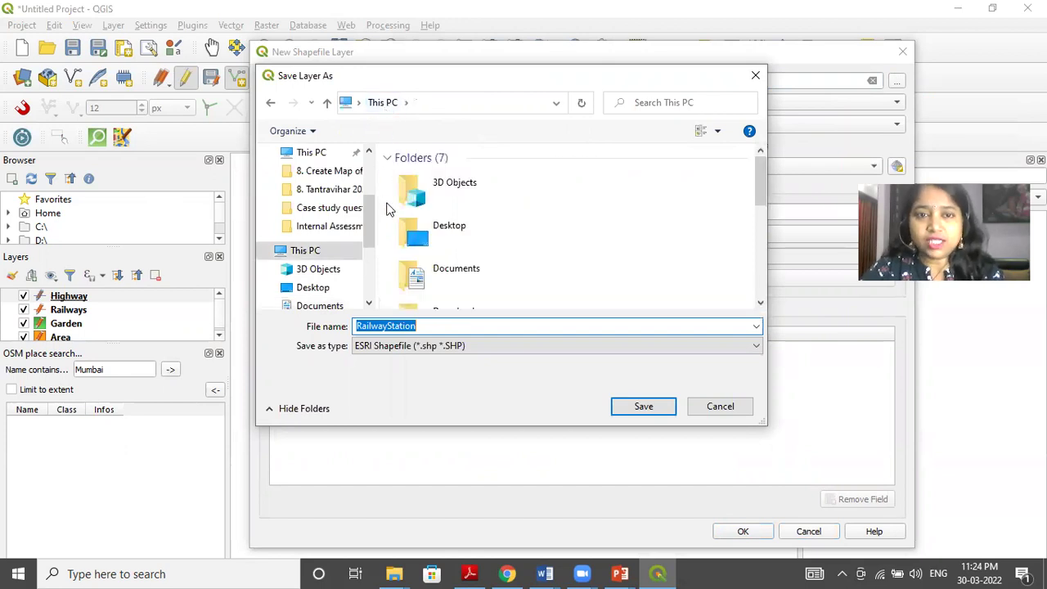
pyautogui.moveTo(370, 225); pyautogui.dragTo(370, 279)
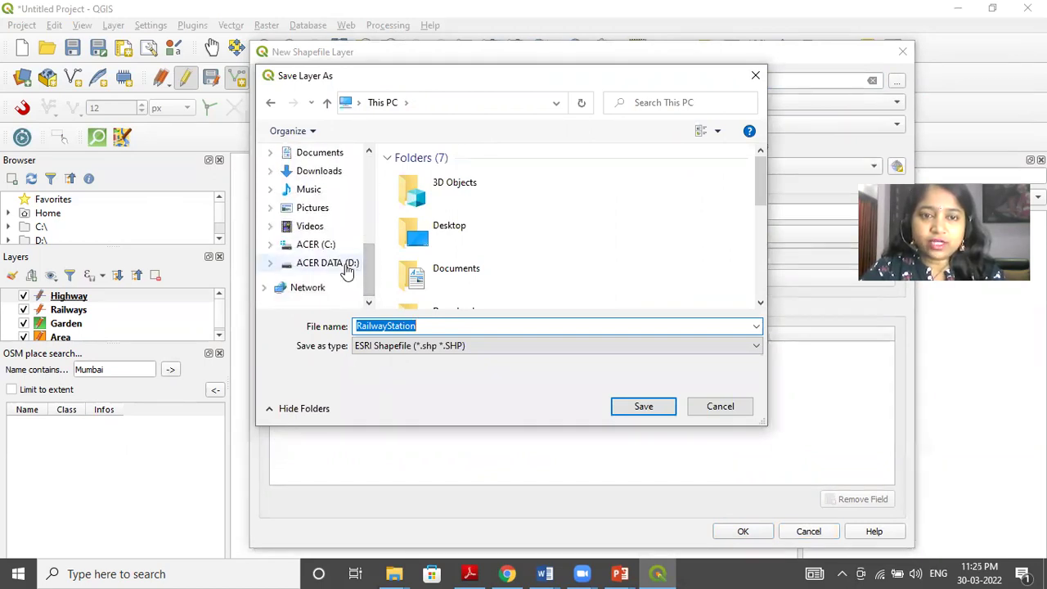
pyautogui.click(347, 271)
pyautogui.doubleClick(438, 191)
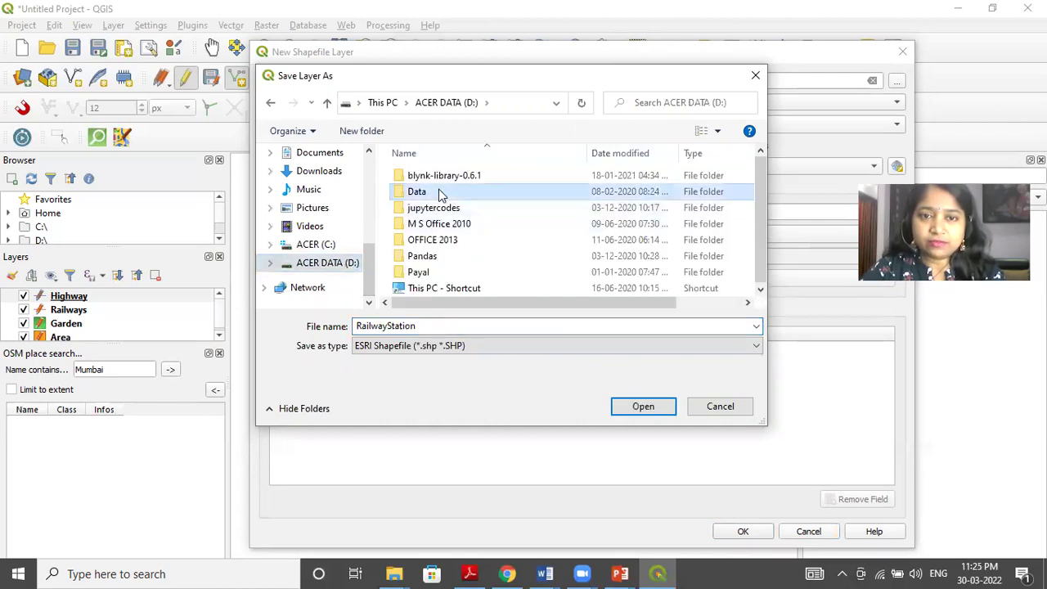
pyautogui.click(756, 76)
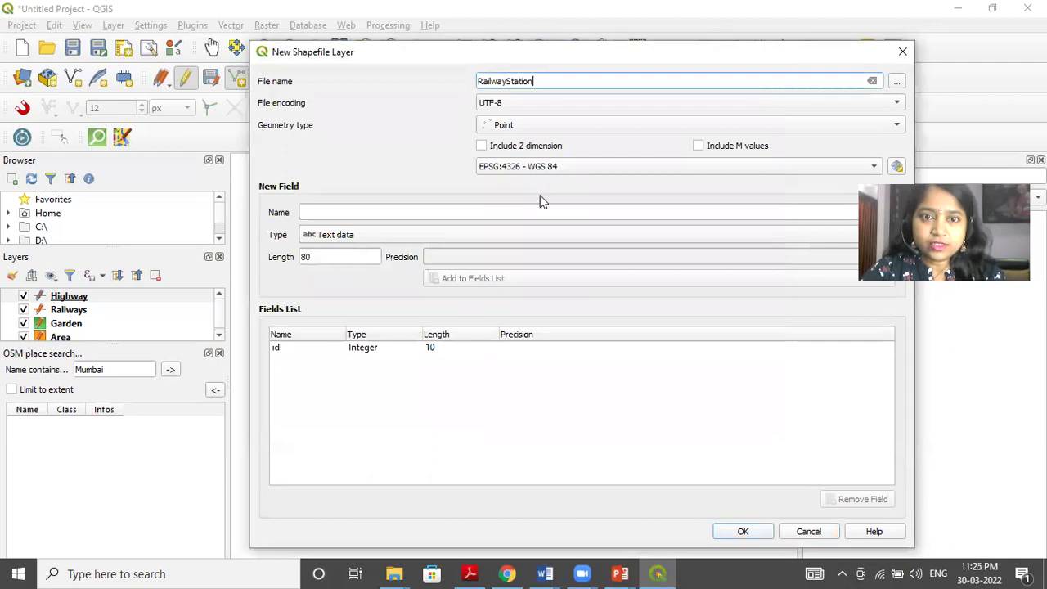
# Add a Name text field and create the RailwayStation point layer.
pyautogui.click(462, 211)
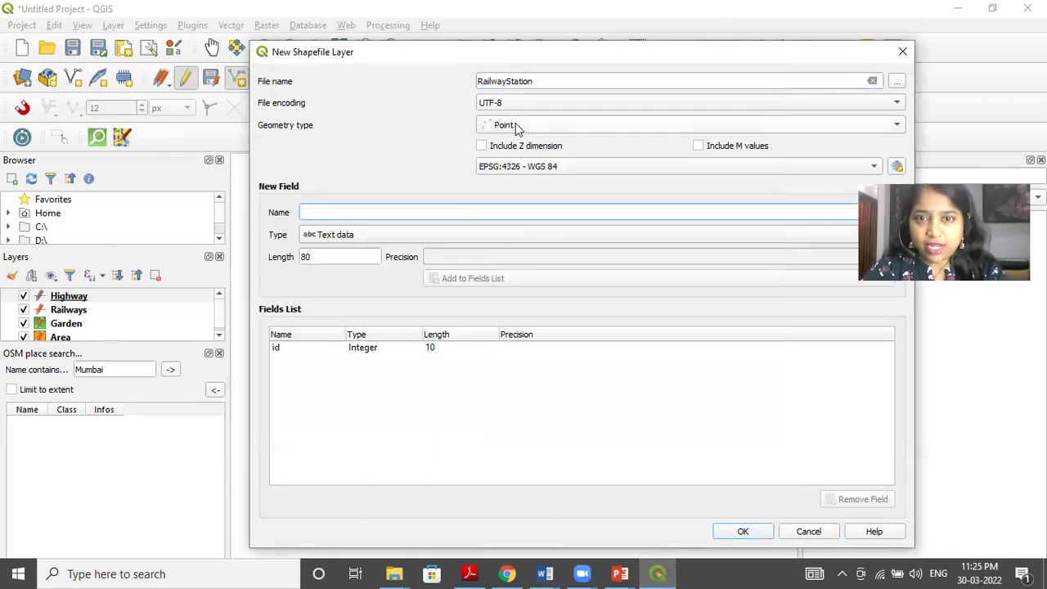
pyautogui.write('Name')
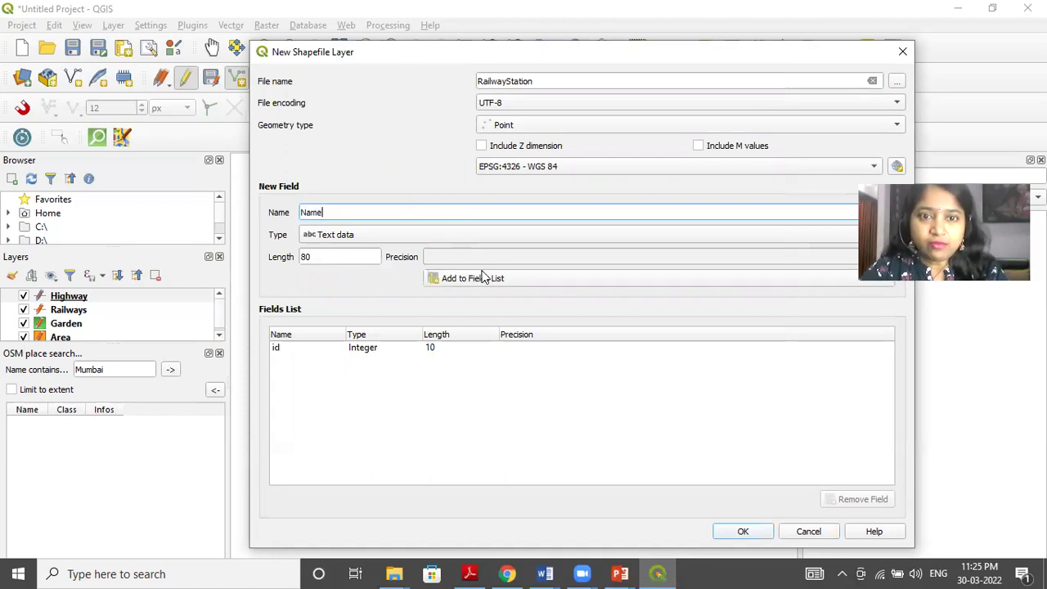
pyautogui.click(484, 279)
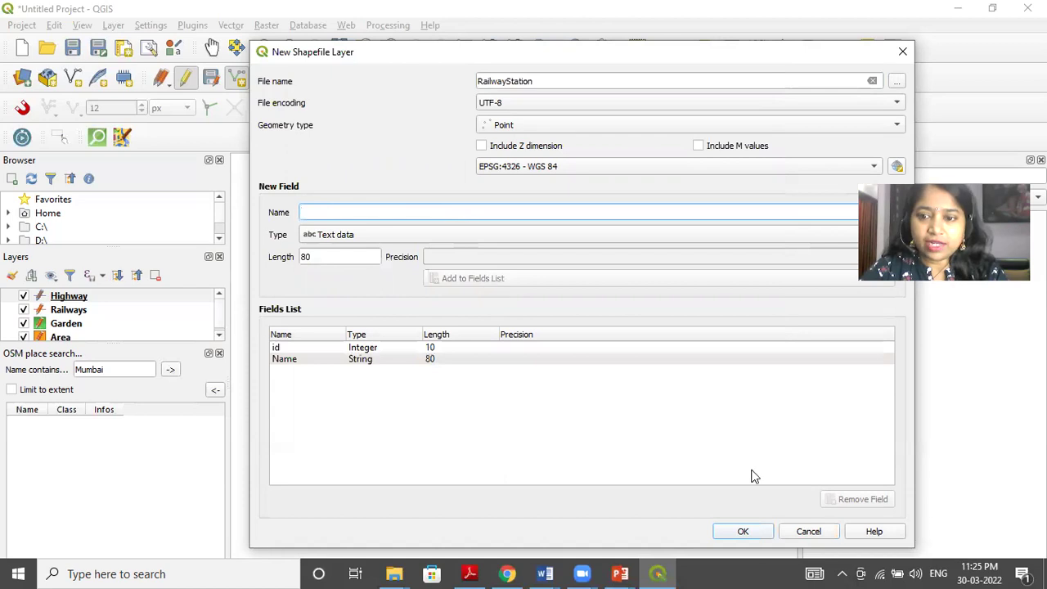
pyautogui.click(756, 533)
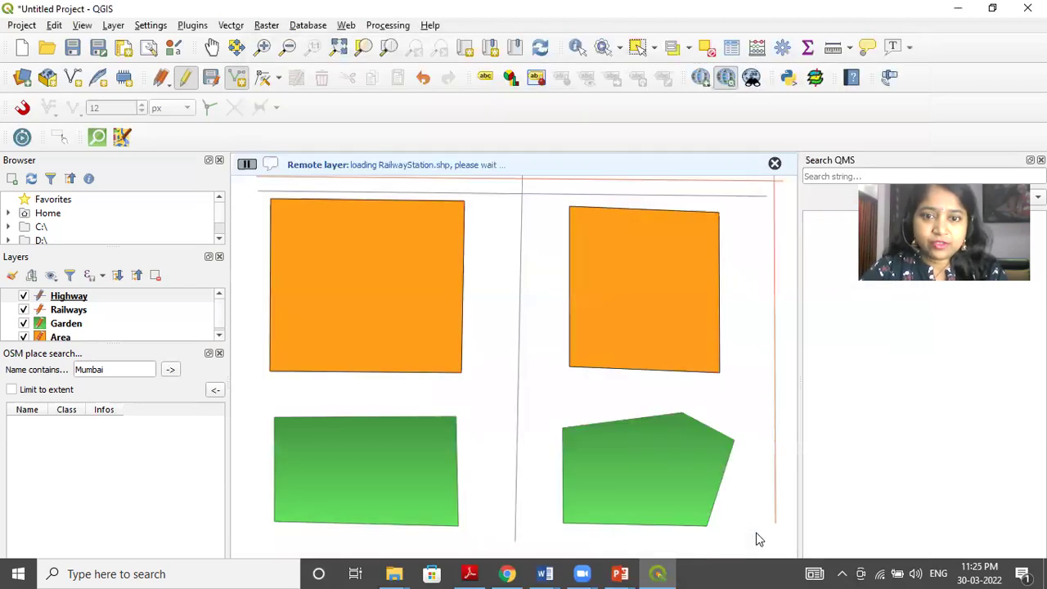
# Turn on editing for RailwayStation and add point Station1 with id 1.
pyautogui.click(187, 79)
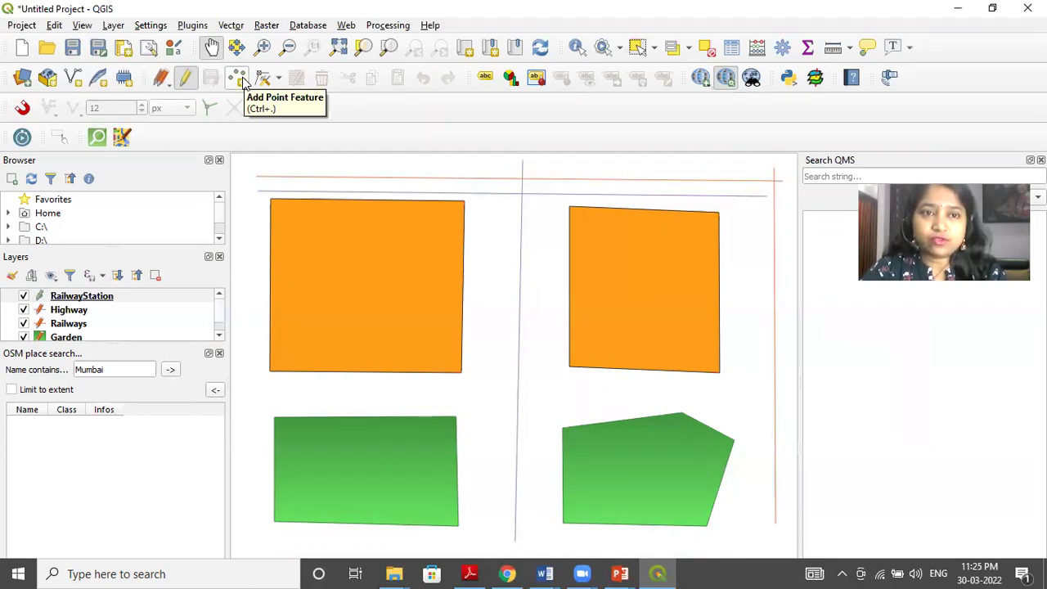
pyautogui.click(237, 79)
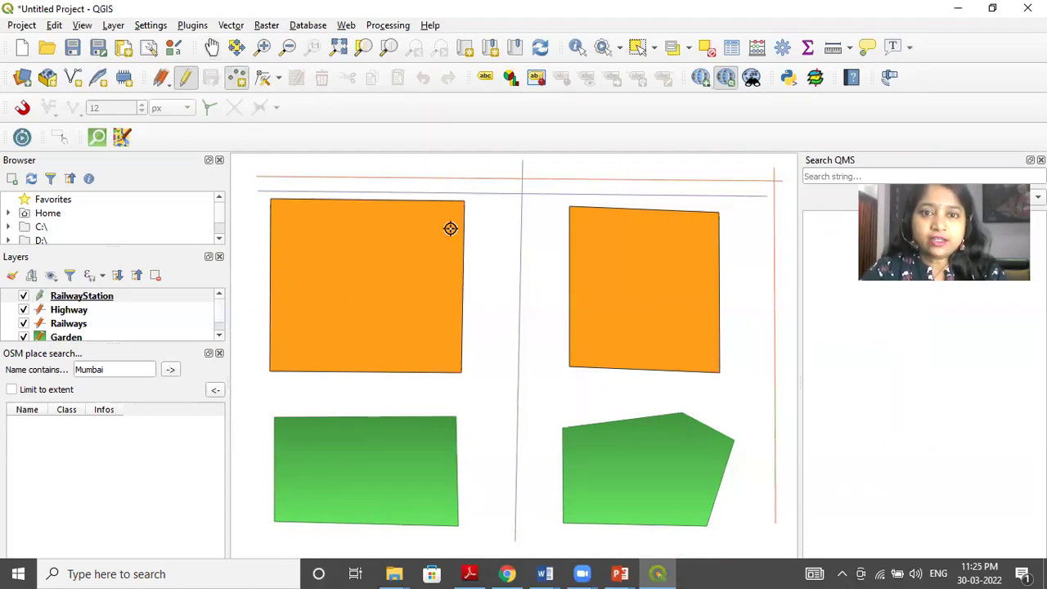
pyautogui.click(509, 214)
pyautogui.write('1')
pyautogui.click(552, 396)
pyautogui.write('Station1')
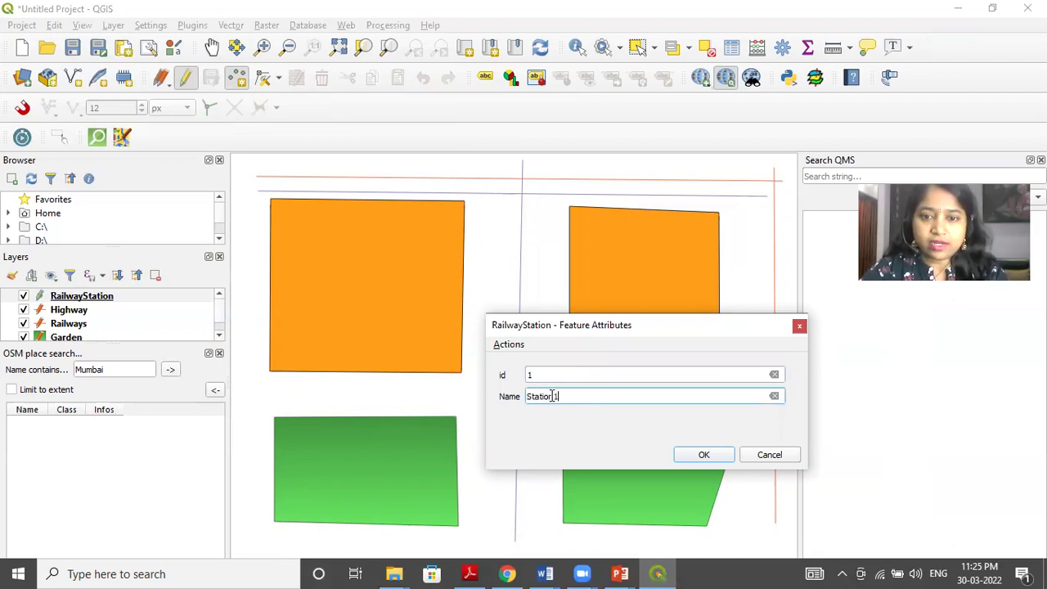
pyautogui.click(705, 455)
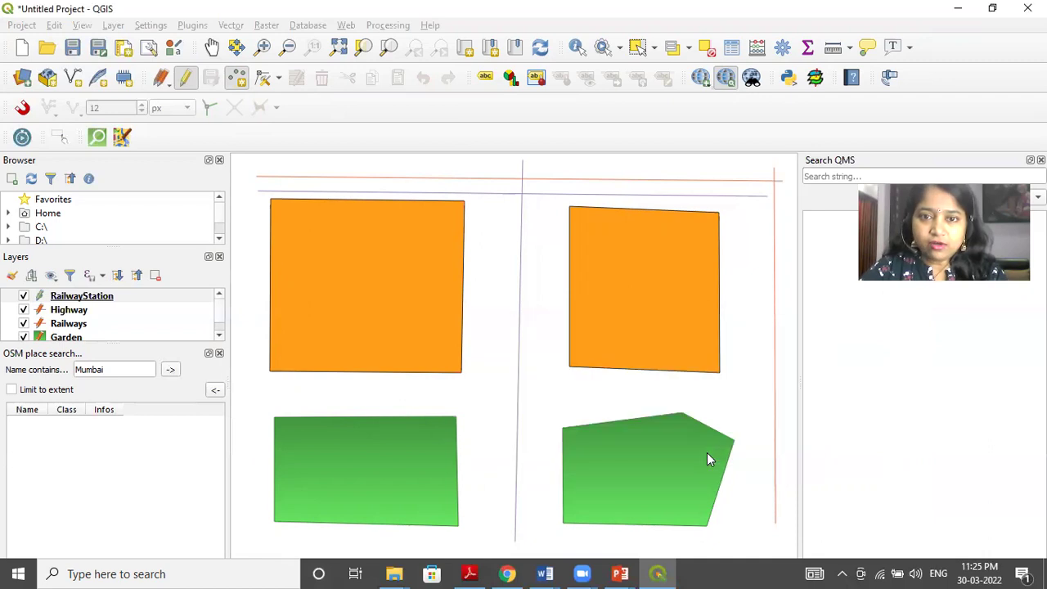
# Add a second station point beside the railway, id 2 and Name Station2.
pyautogui.click(530, 474)
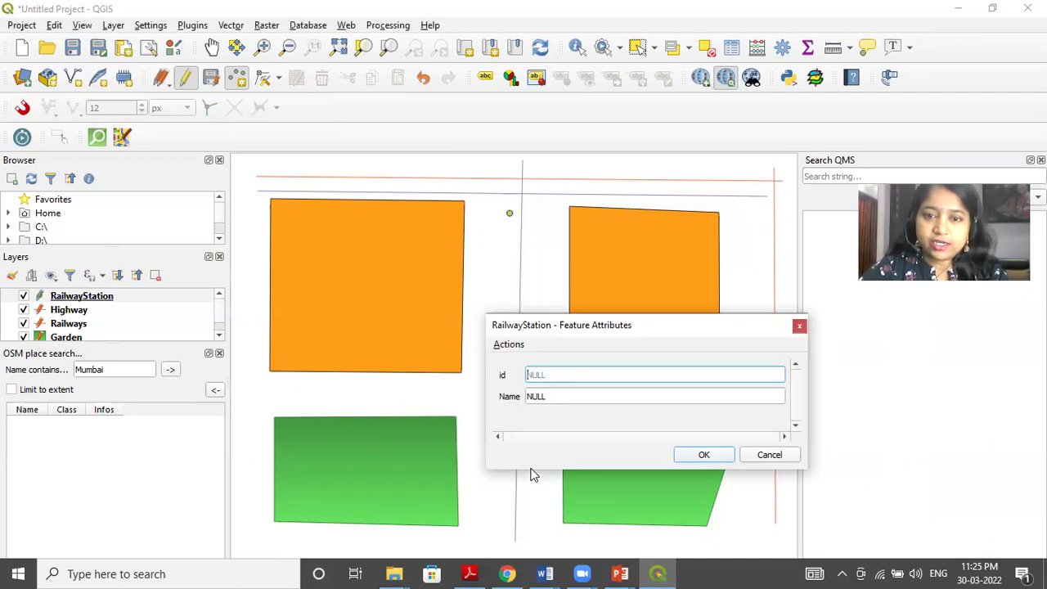
pyautogui.write('2')
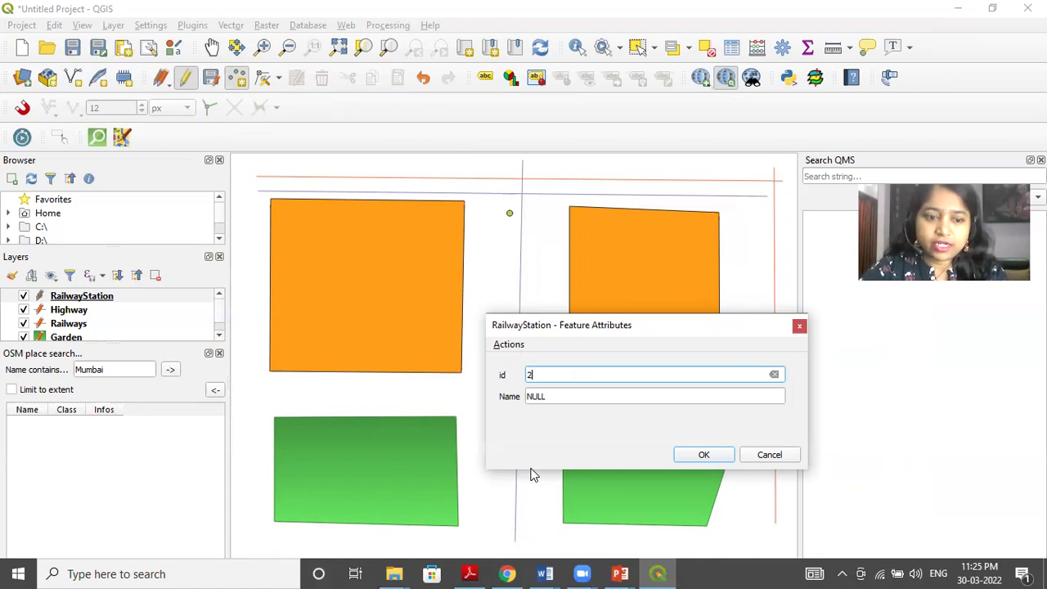
pyautogui.click(575, 398)
pyautogui.write('S')
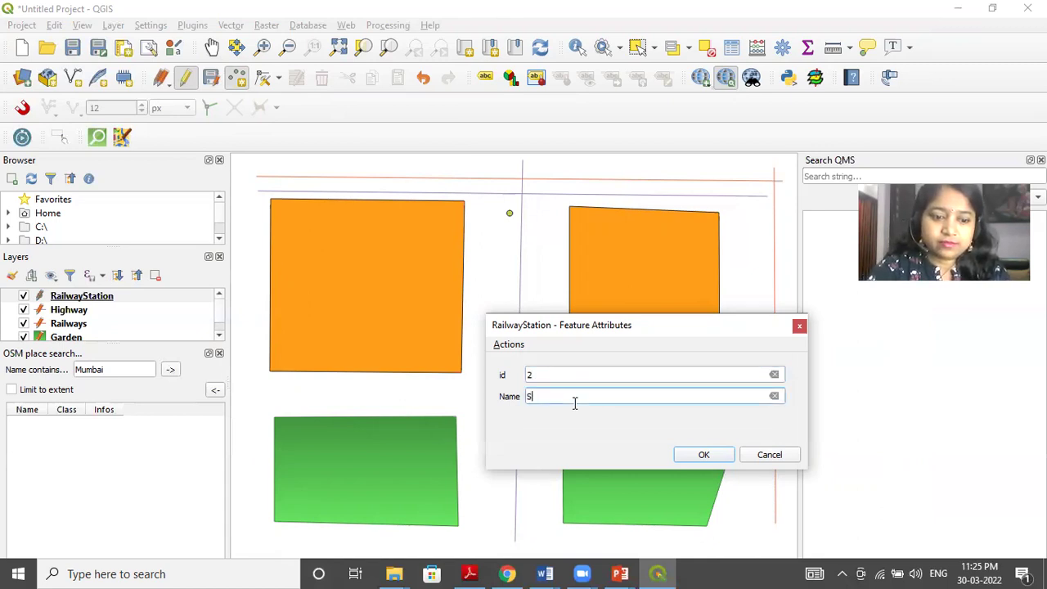
pyautogui.write('tatio')
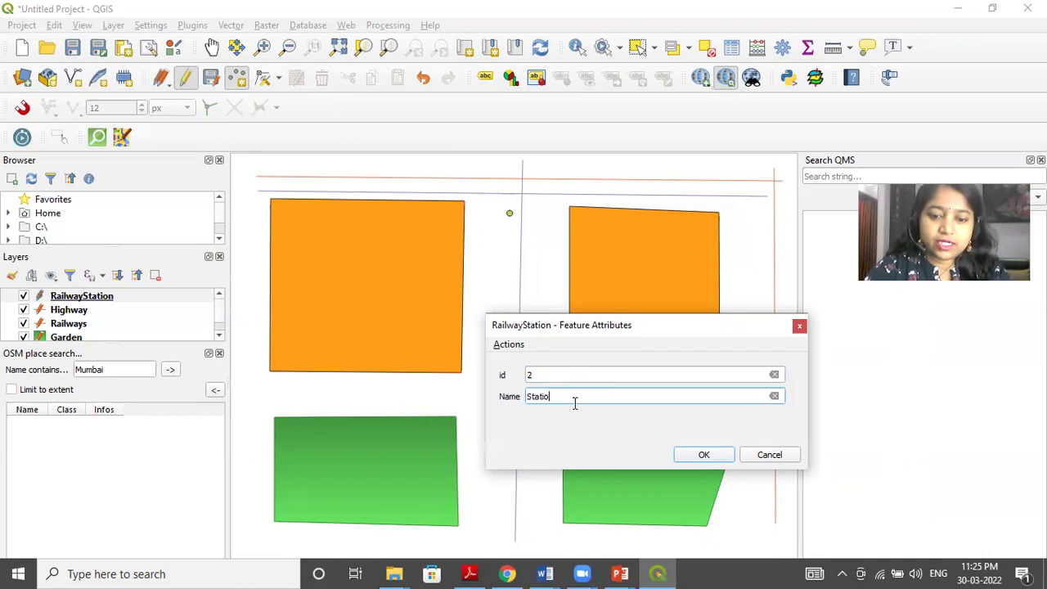
pyautogui.write('n2')
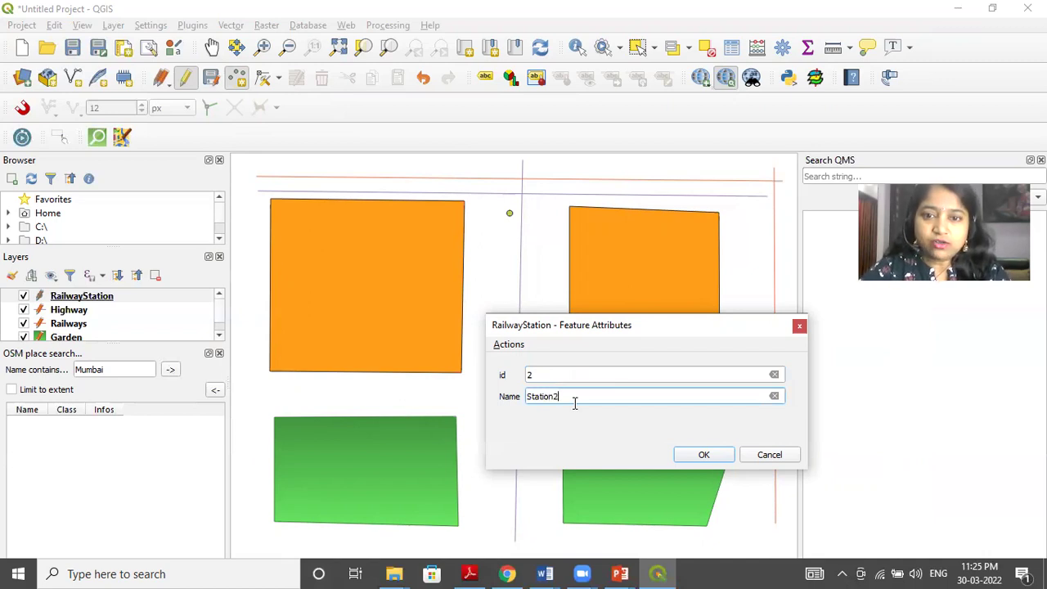
pyautogui.click(684, 457)
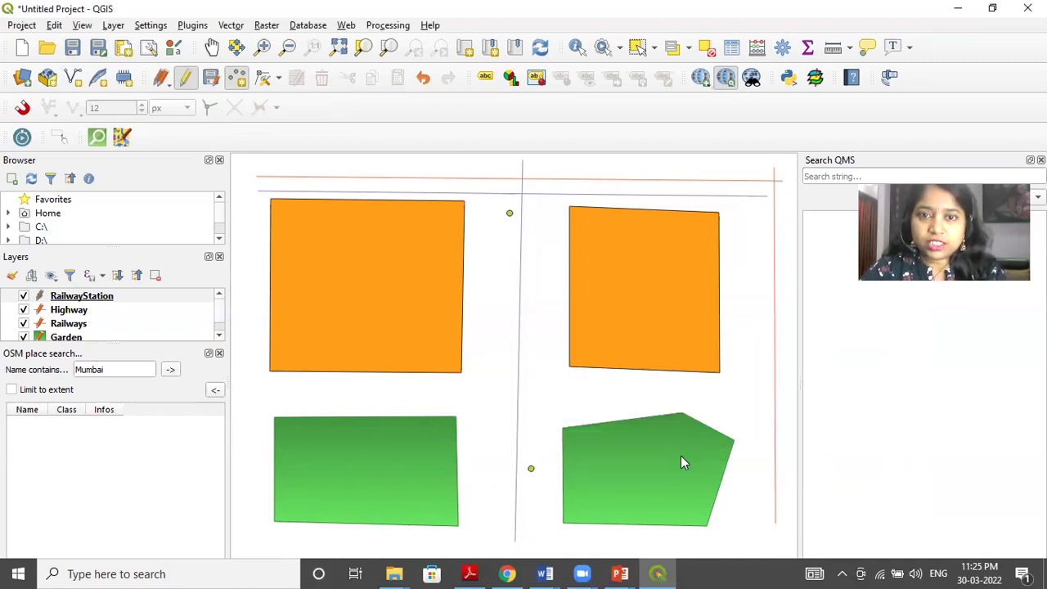
pyautogui.hotkey('alt', 'Tab')
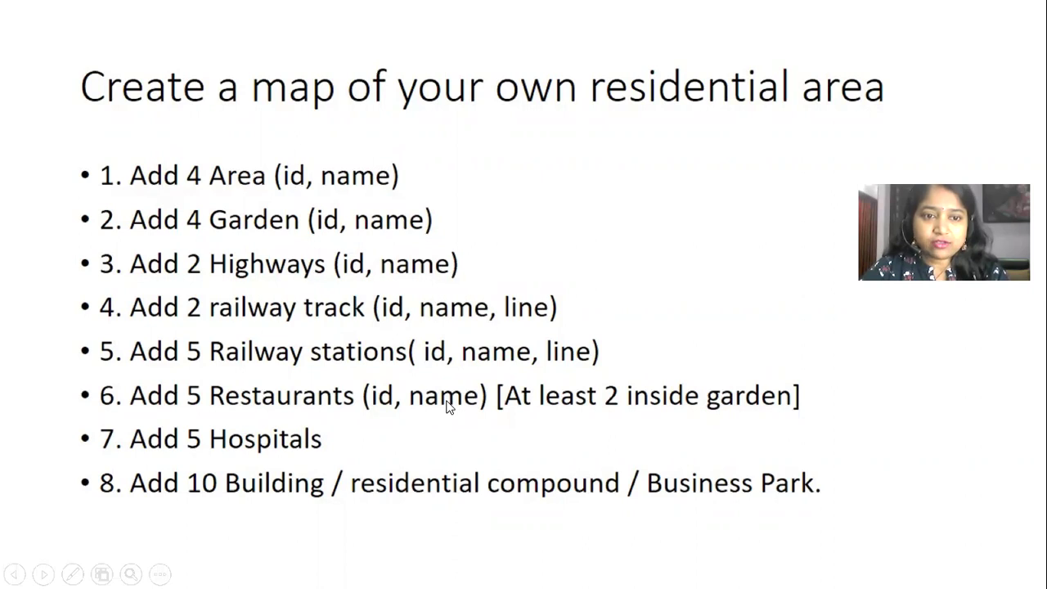
pyautogui.hotkey('alt', 'Tab')
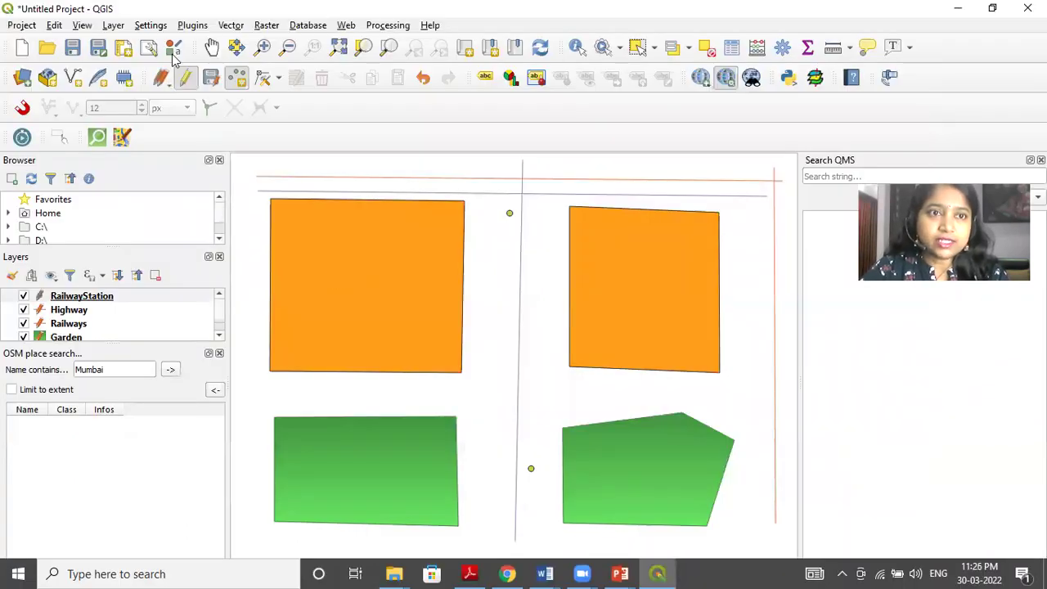
# Start a new shapefile layer and name its file Resturant.
pyautogui.click(113, 26)
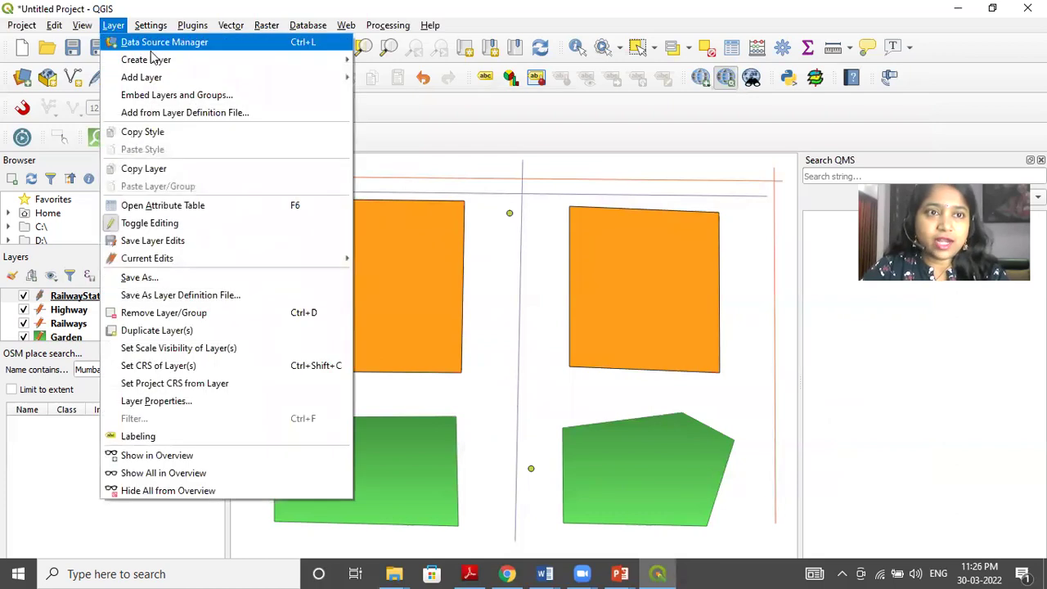
pyautogui.moveTo(166, 66)
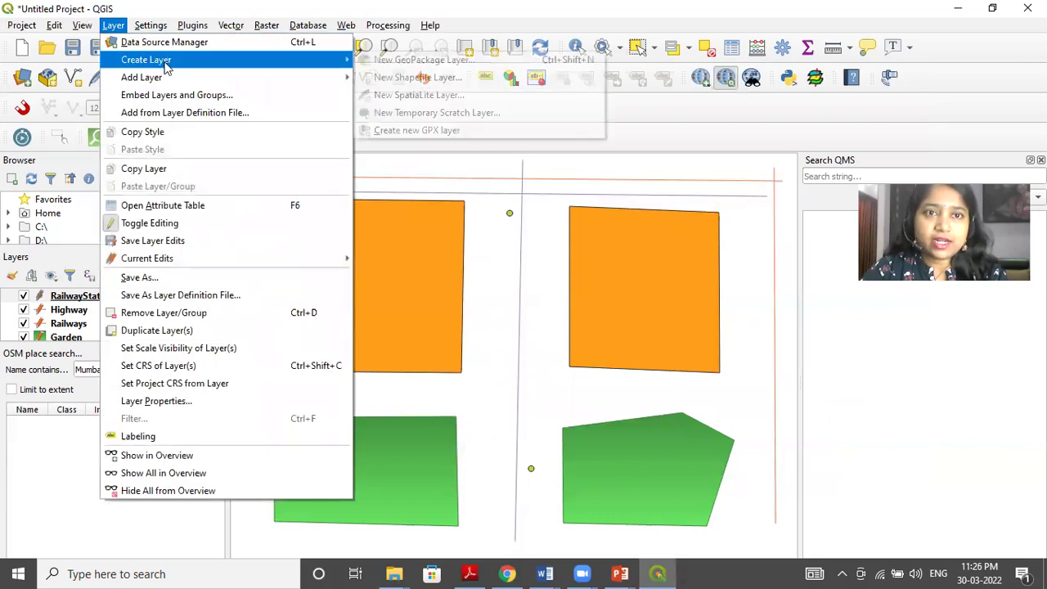
pyautogui.click(424, 78)
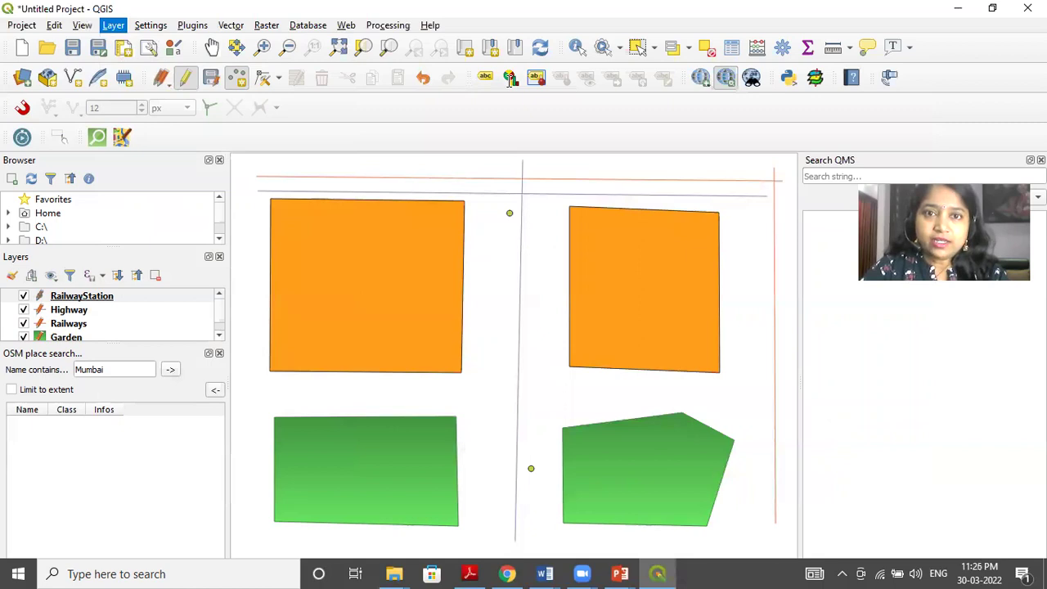
pyautogui.click(509, 81)
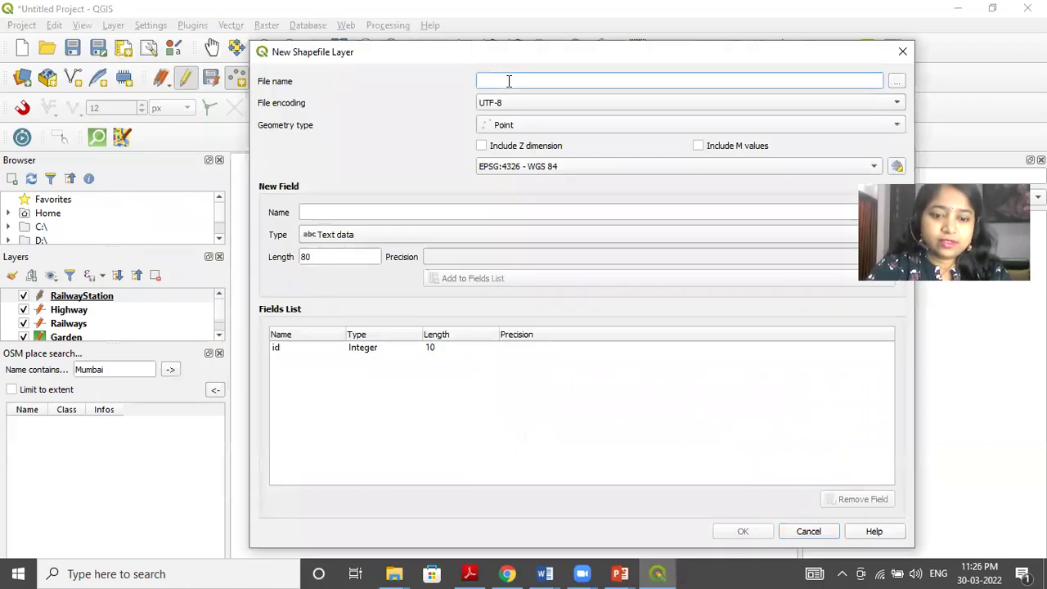
pyautogui.write('Resturant')
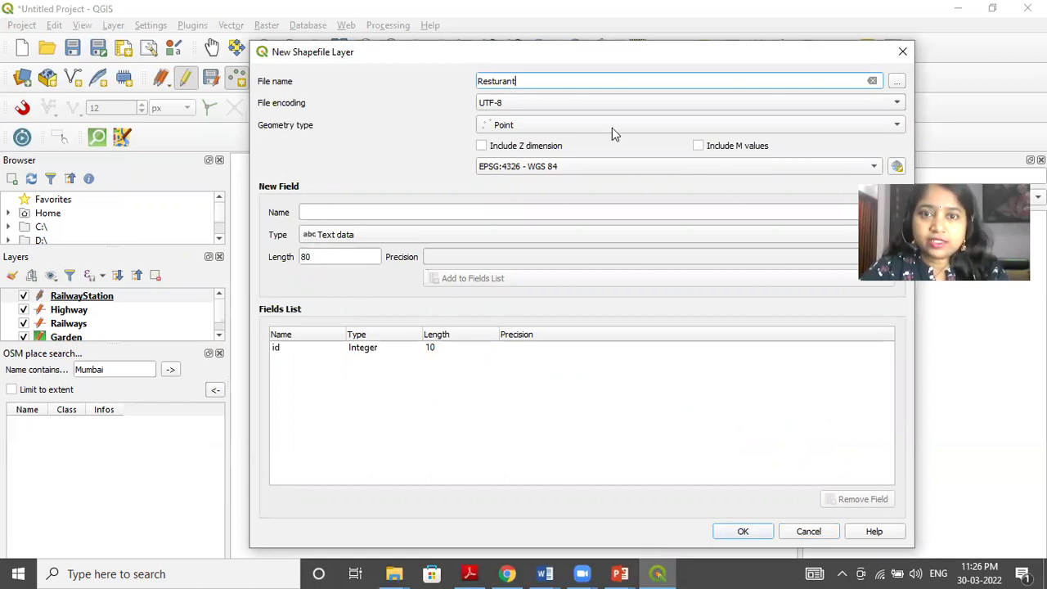
# Add a Name text field, create the Resturant point layer, and enable editing on it.
pyautogui.click(407, 216)
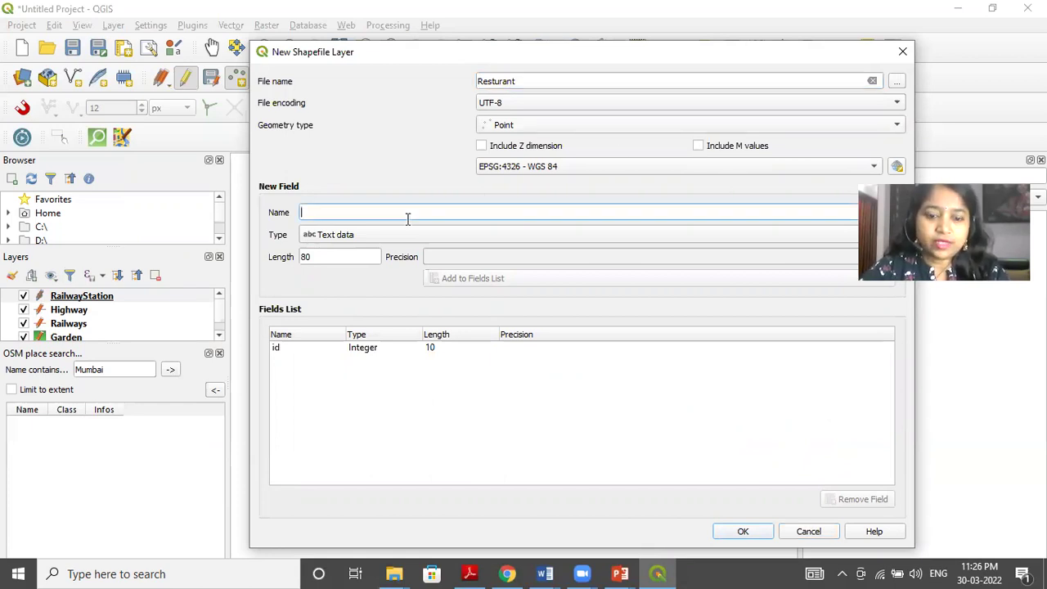
pyautogui.write('Name')
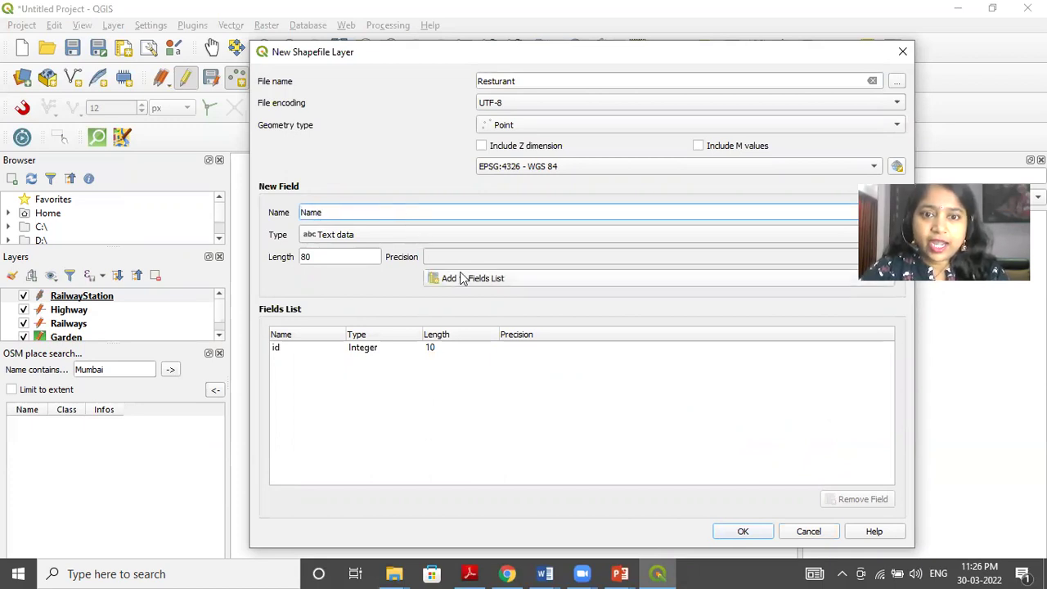
pyautogui.click(466, 279)
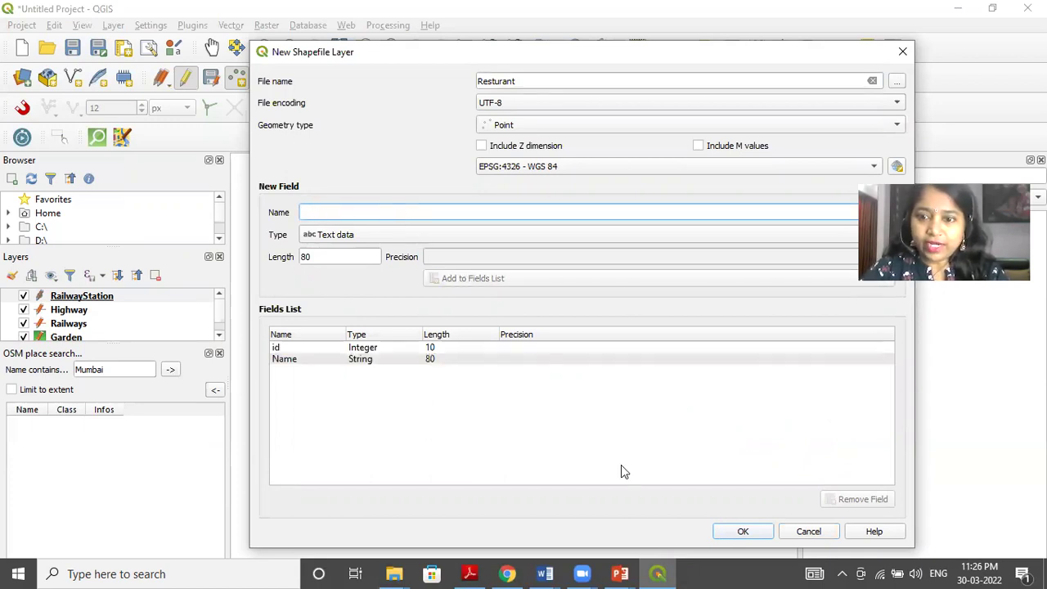
pyautogui.click(751, 531)
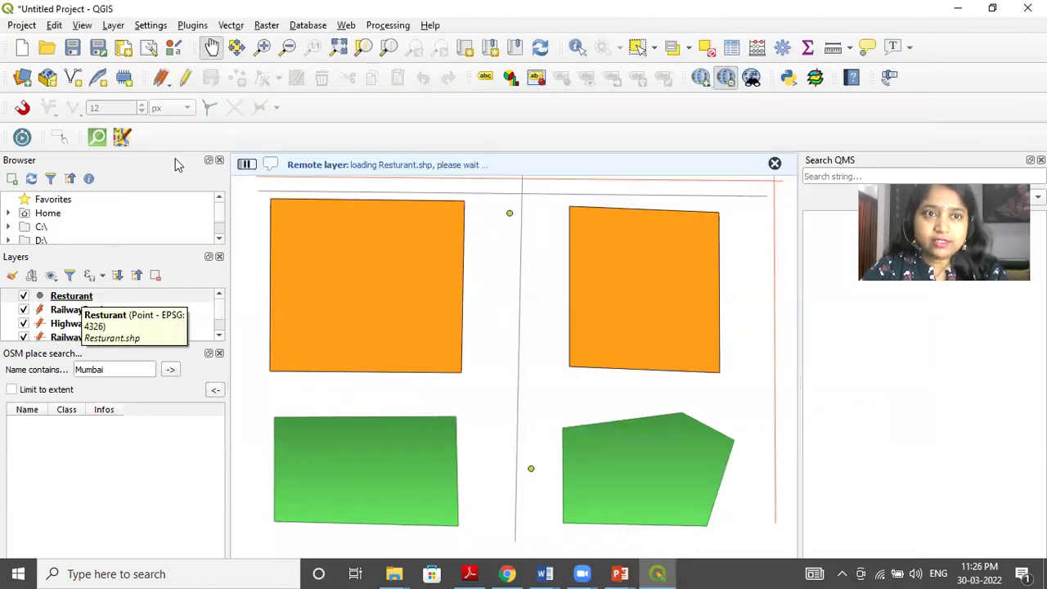
pyautogui.click(185, 79)
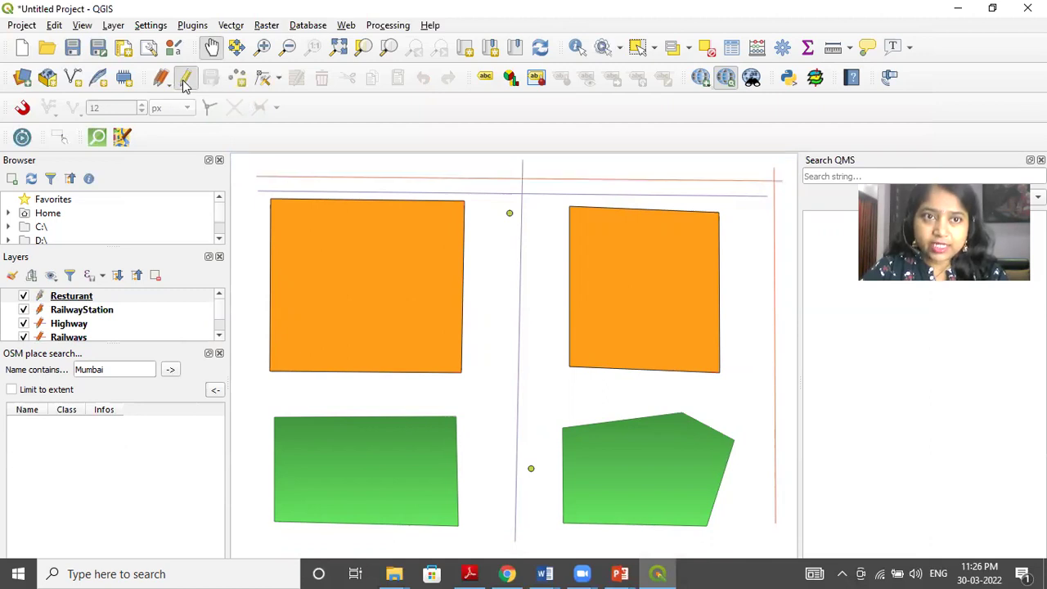
# Add a restaurant point in the left garden with id 1 and name Resturant1.
pyautogui.click(237, 79)
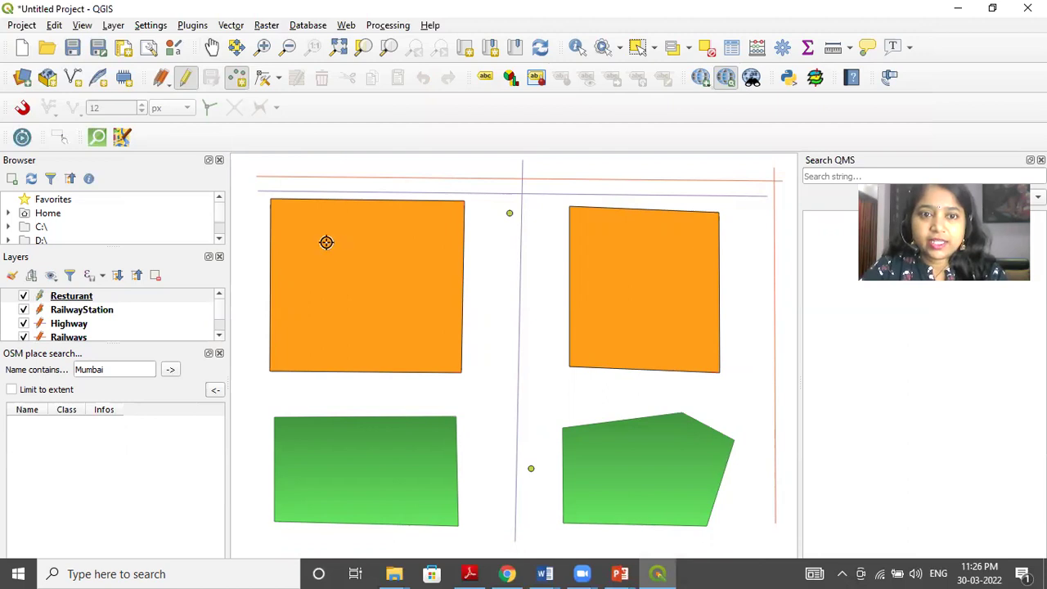
pyautogui.click(300, 442)
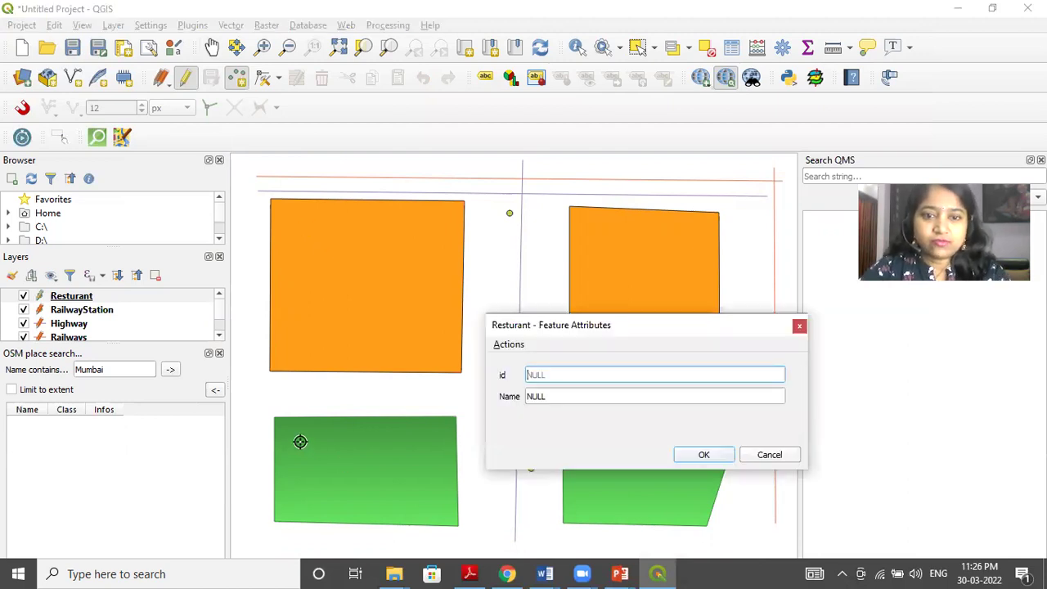
pyautogui.write('1')
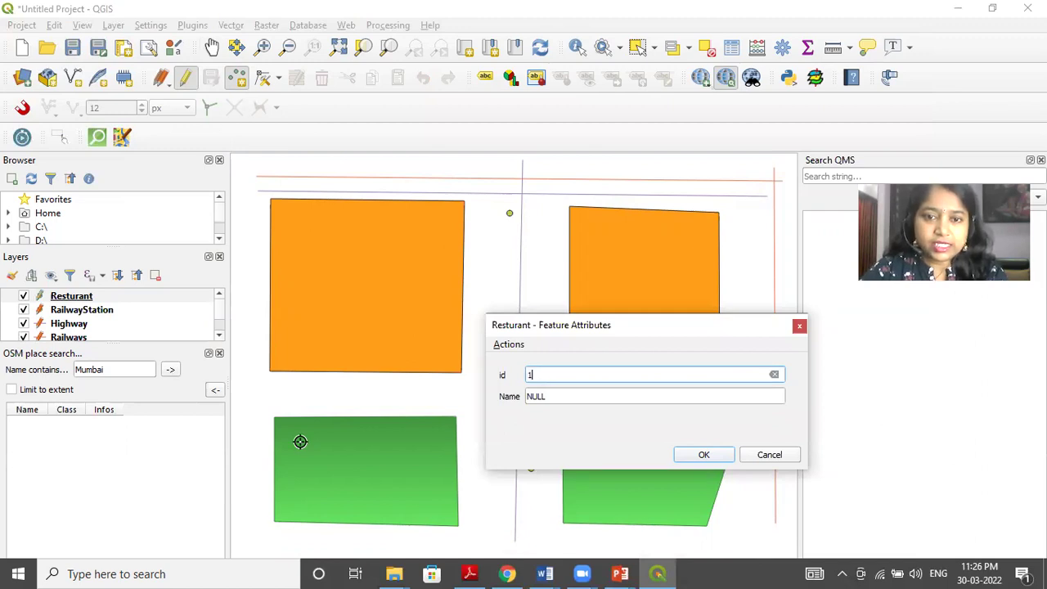
pyautogui.click(564, 398)
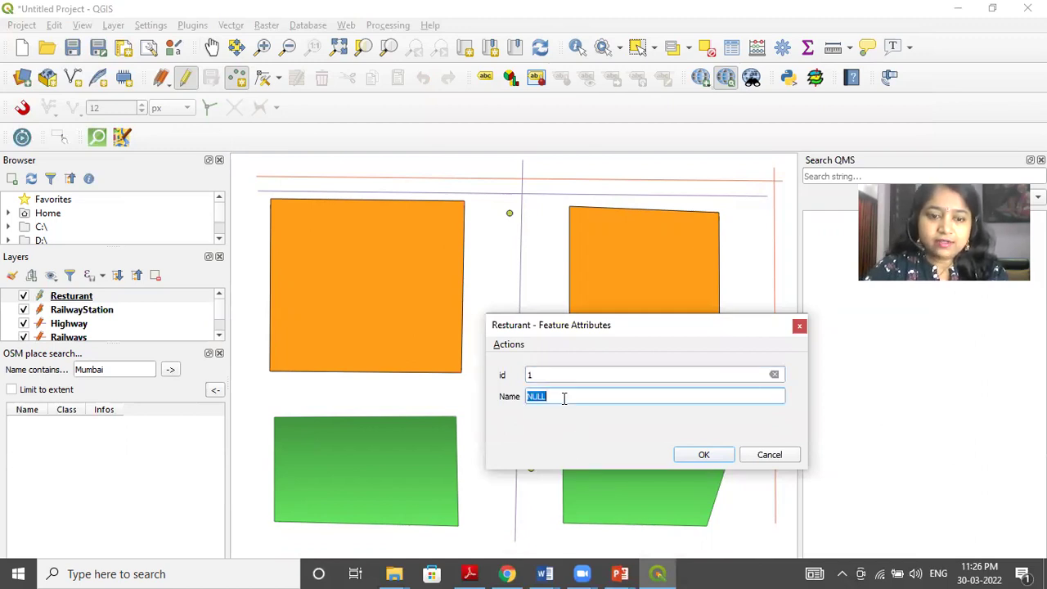
pyautogui.write('Restu')
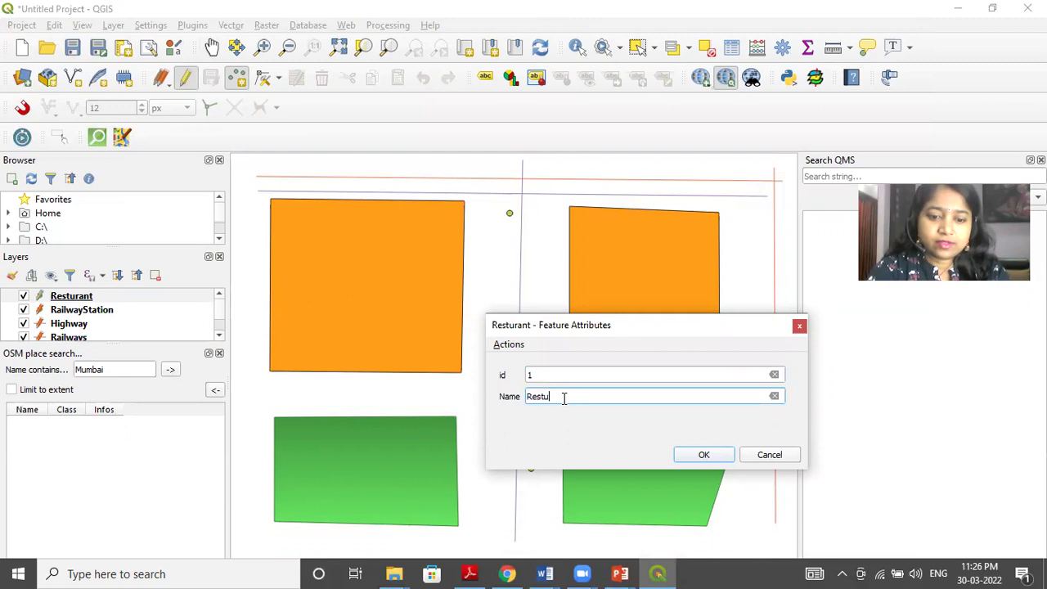
pyautogui.write('rant1')
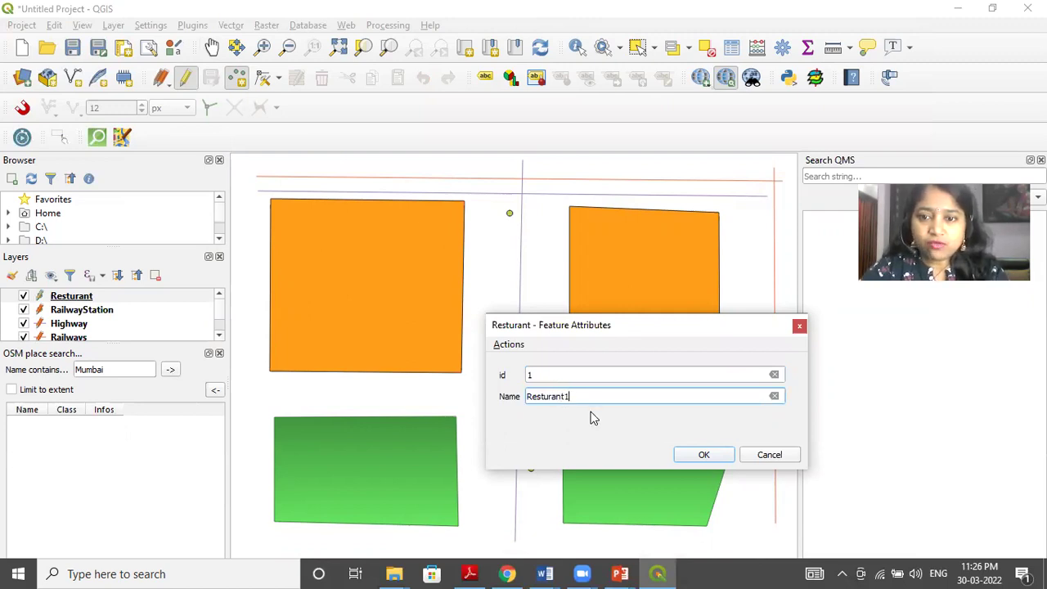
pyautogui.click(704, 456)
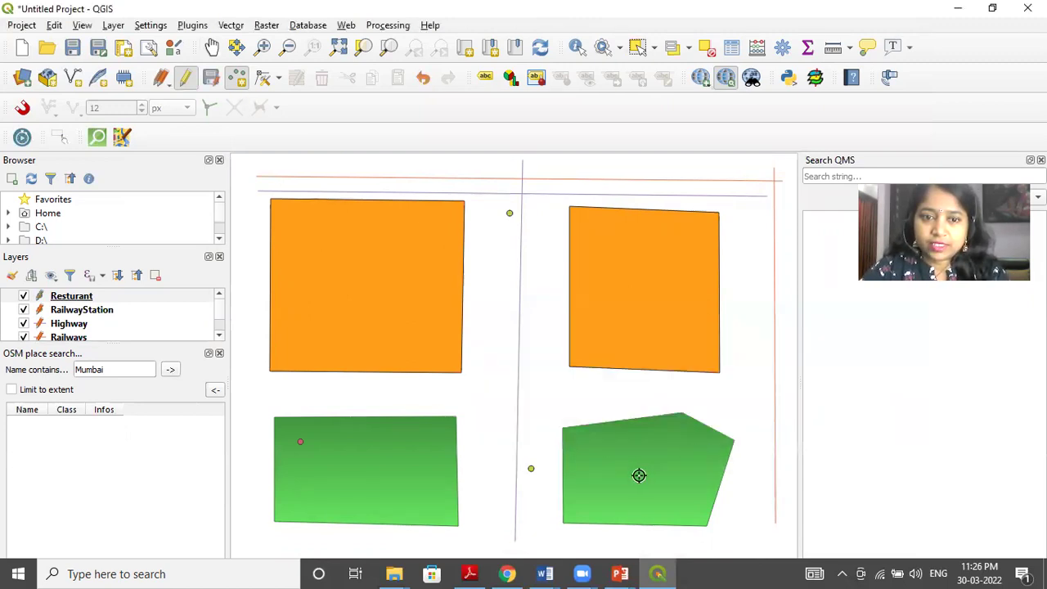
# Add a second restaurant in the right garden with id 2 and name Resturant.
pyautogui.rightClick(598, 454)
pyautogui.write('2')
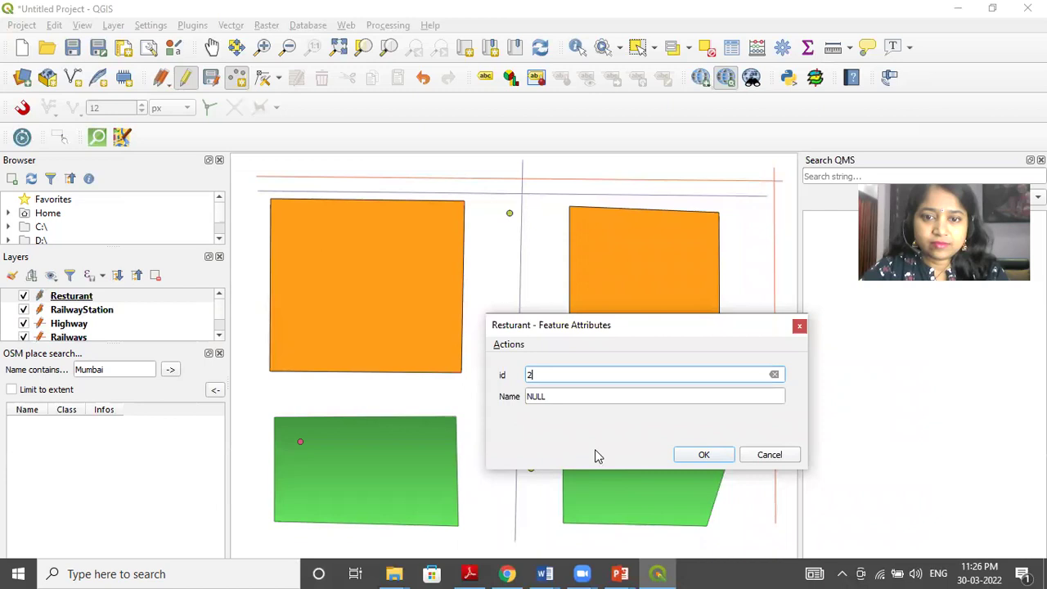
pyautogui.doubleClick(561, 396)
pyautogui.write('Resturan')
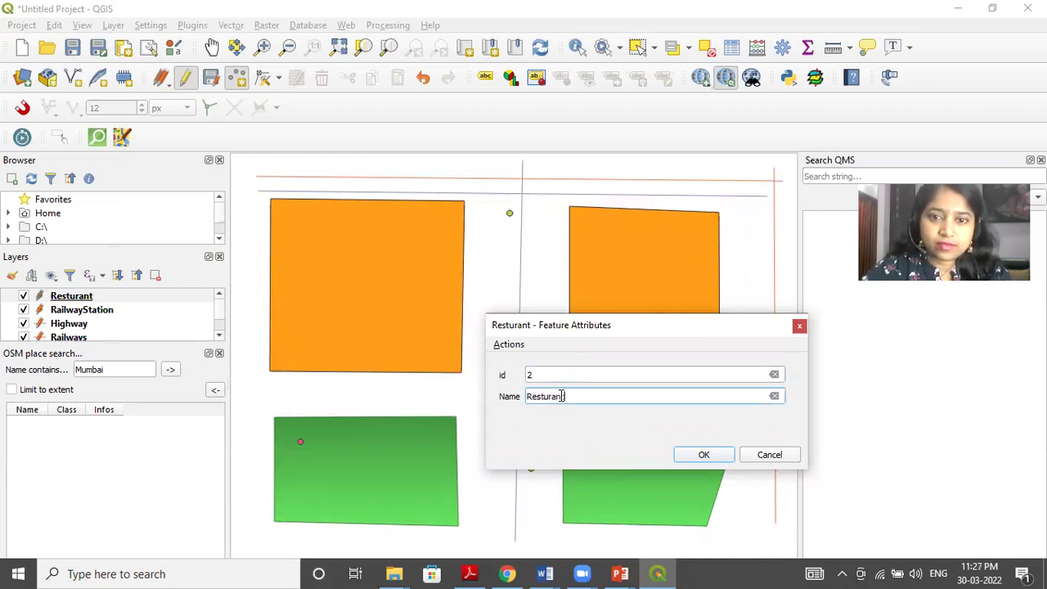
pyautogui.write('t2')
pyautogui.click(704, 454)
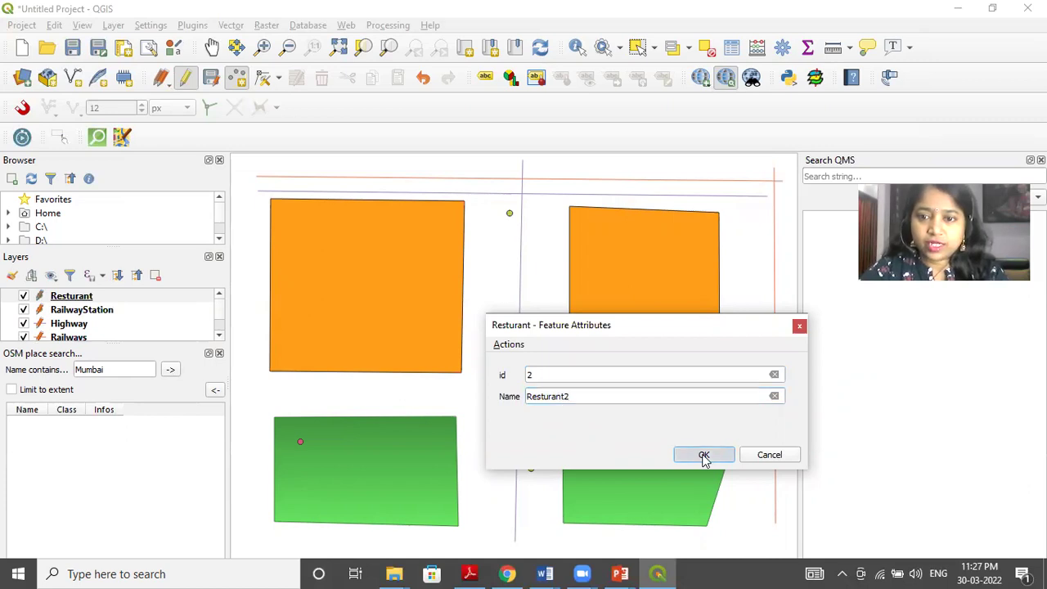
# Place a restaurant in the right orange area with id 3 and name Resturant3.
pyautogui.click(602, 238)
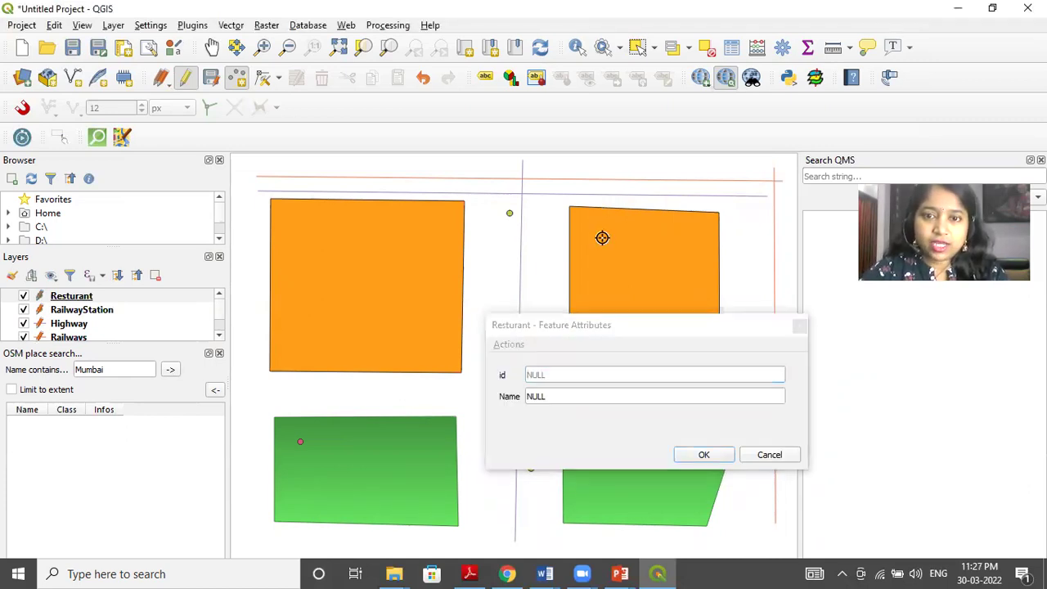
pyautogui.click(555, 371)
pyautogui.write('3')
pyautogui.click(554, 400)
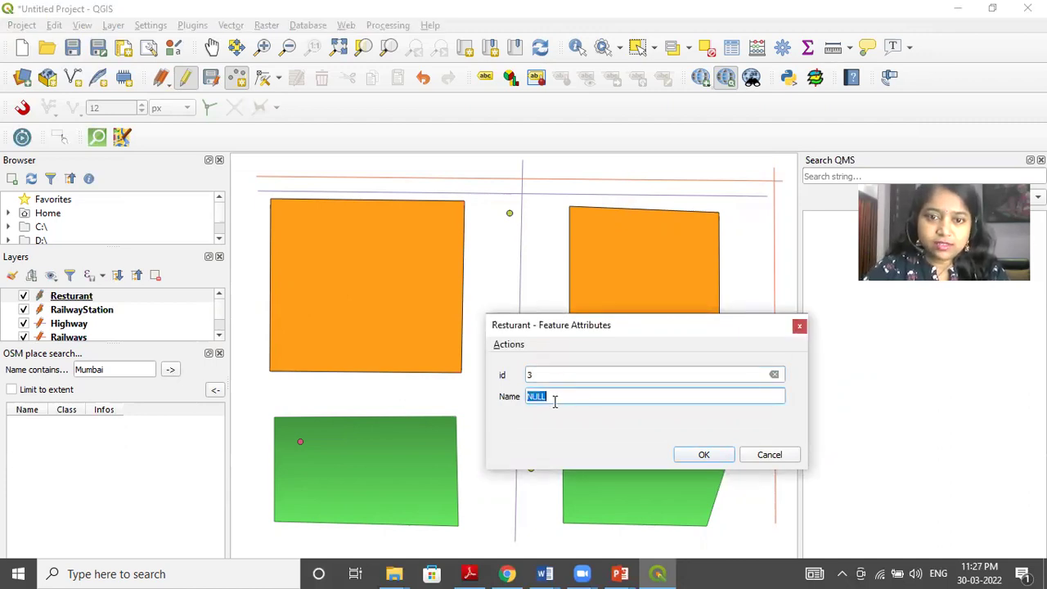
pyautogui.write('Restur')
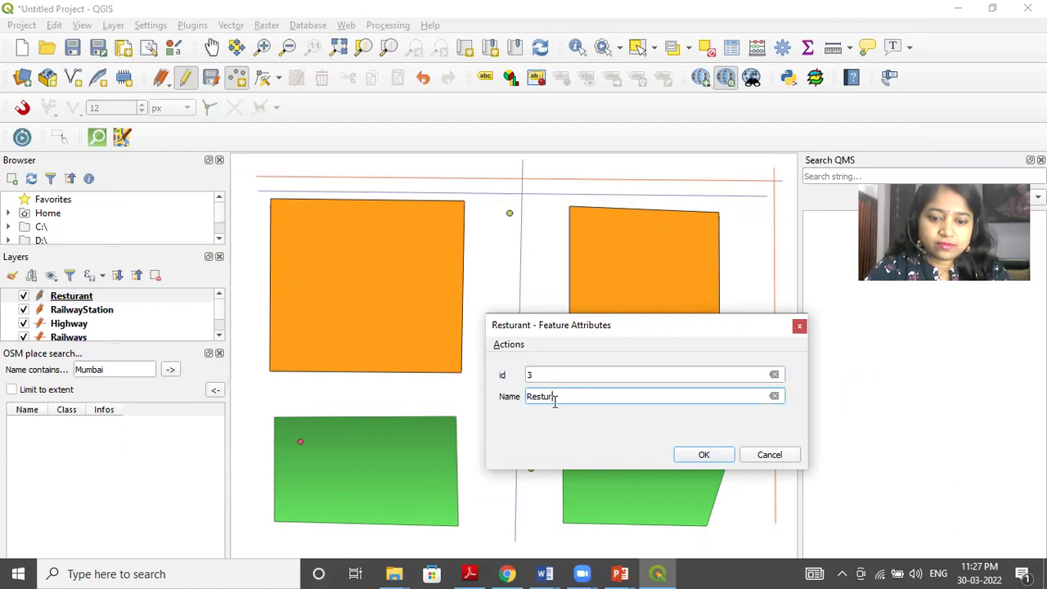
pyautogui.write('ant3')
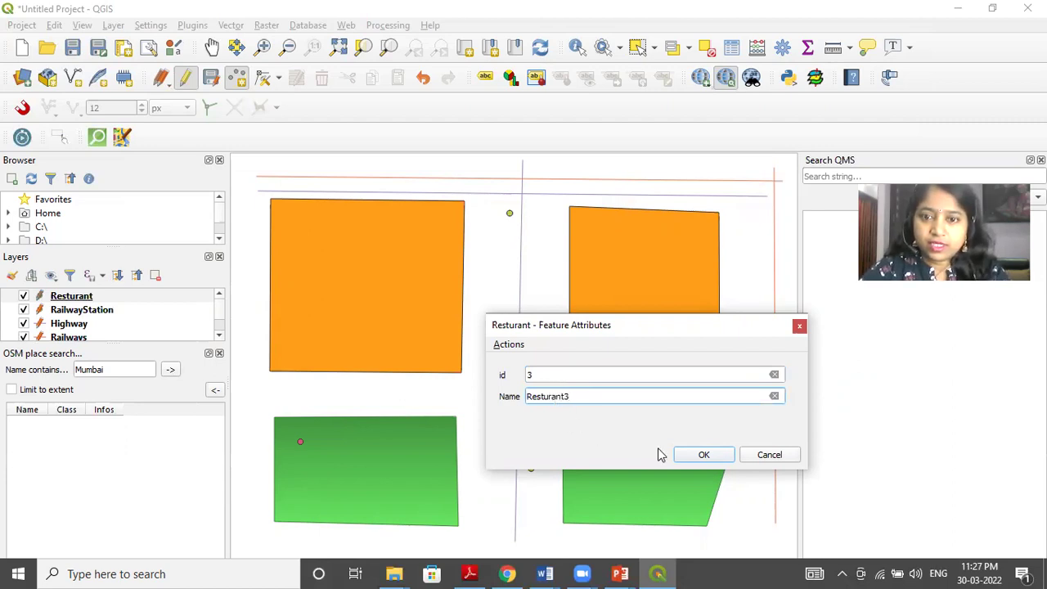
pyautogui.click(705, 455)
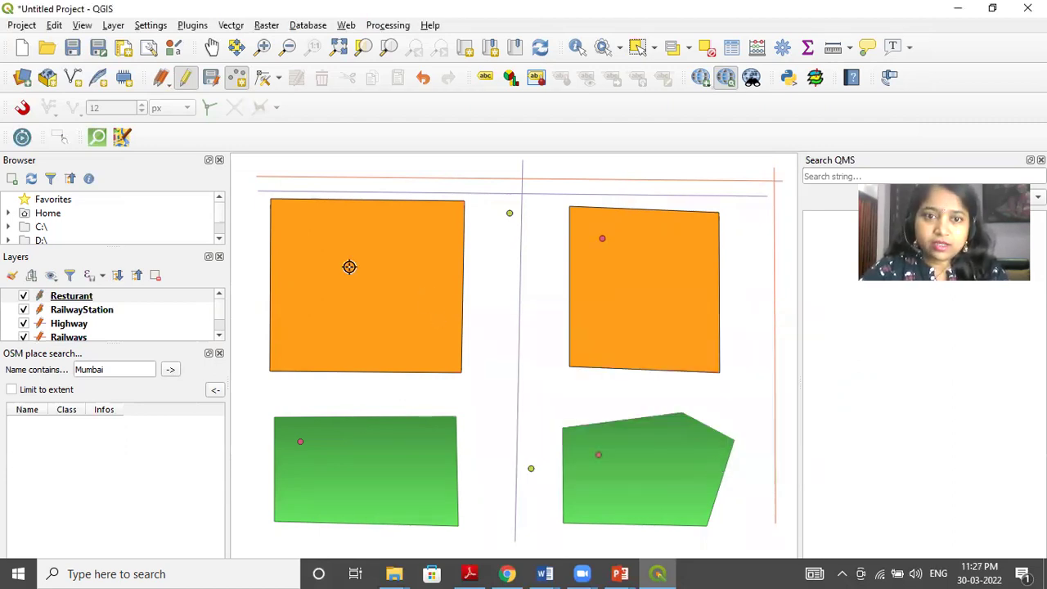
# Add a restaurant in the left orange area with id 4 and name Retursant4.
pyautogui.click(307, 231)
pyautogui.write('4')
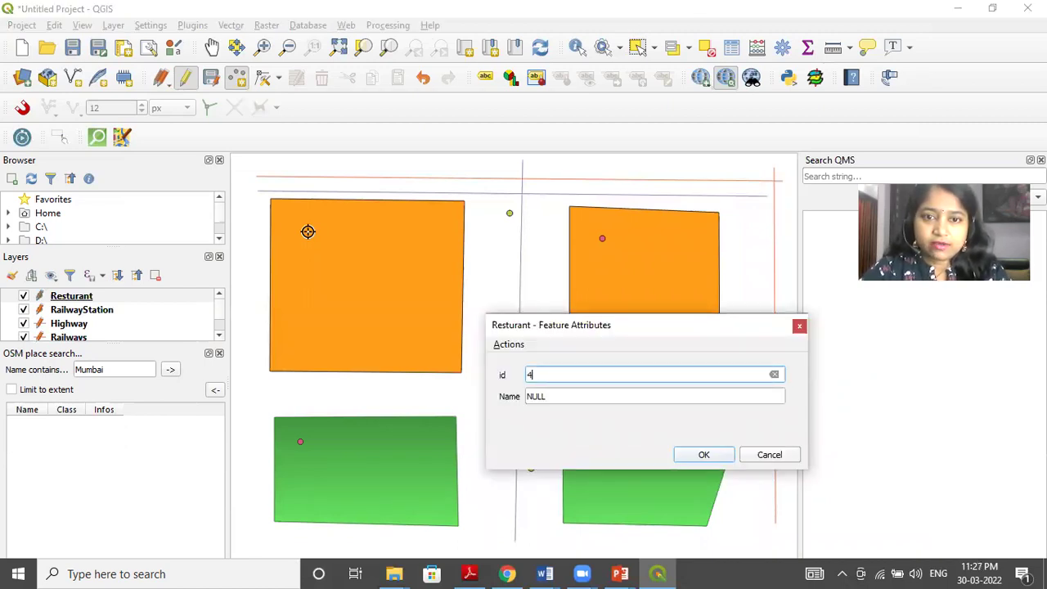
pyautogui.click(587, 398)
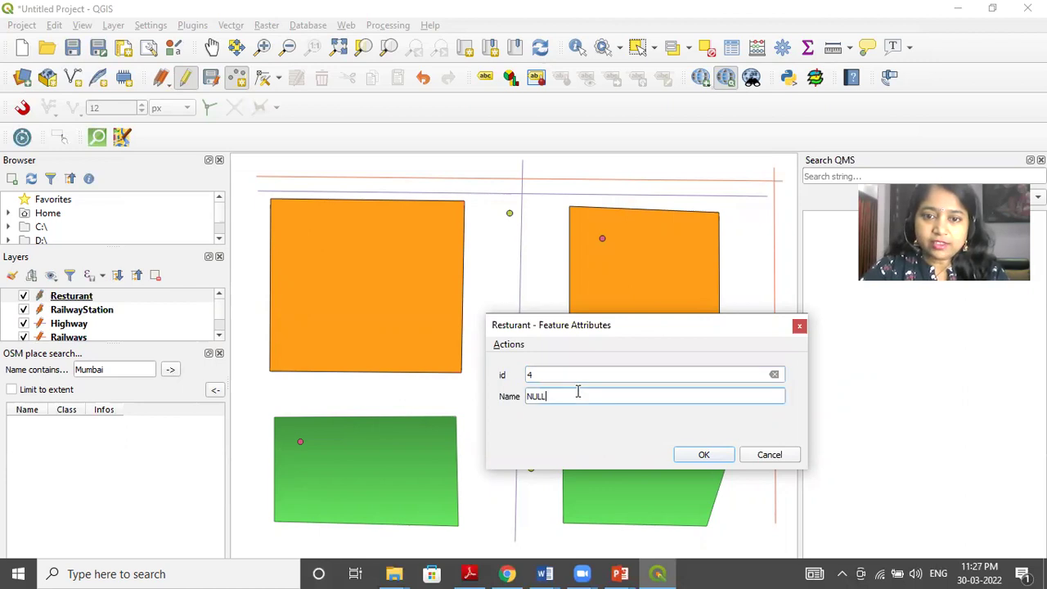
pyautogui.write('Retursant')
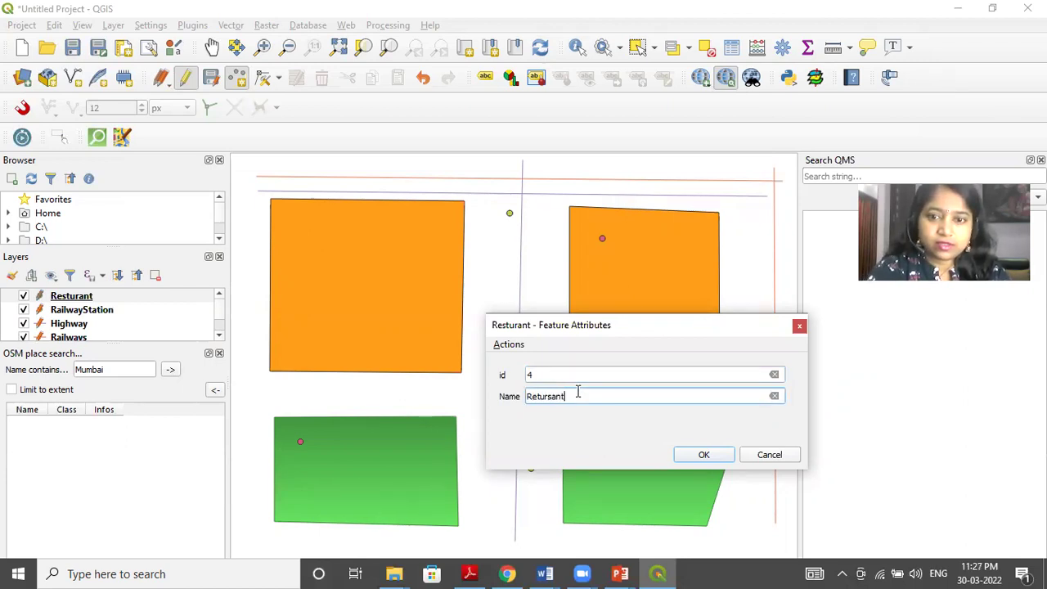
pyautogui.write('4')
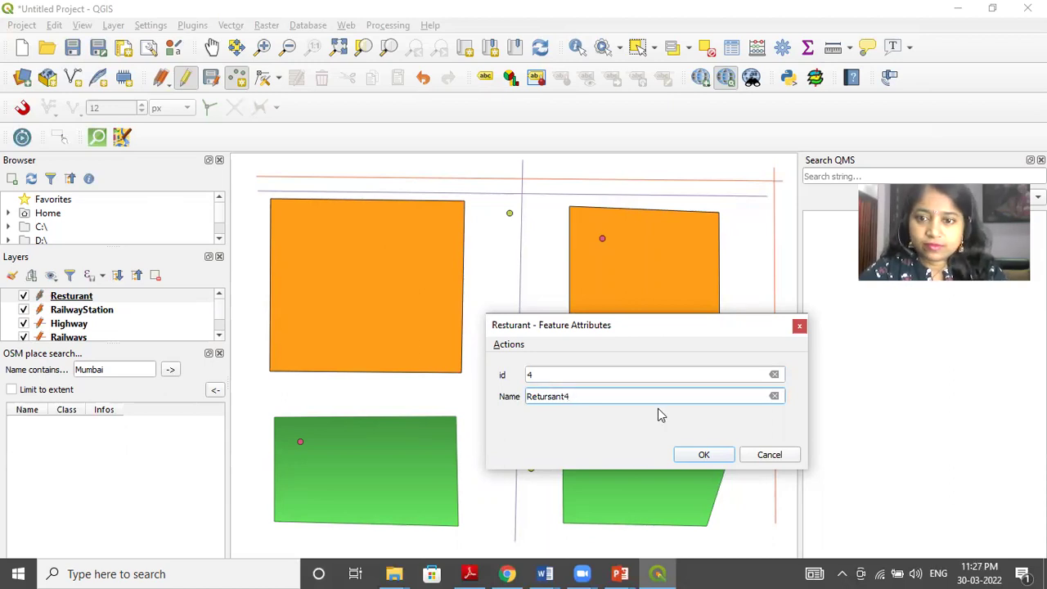
pyautogui.click(720, 456)
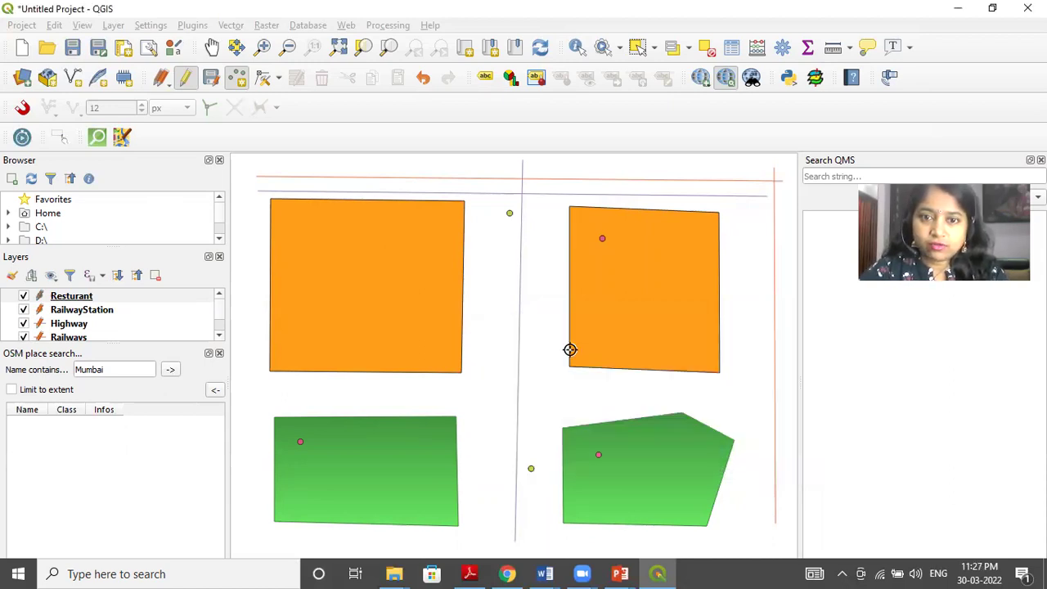
# Add a restaurant near the map centre with id 5 and name Resturant5.
pyautogui.click(498, 353)
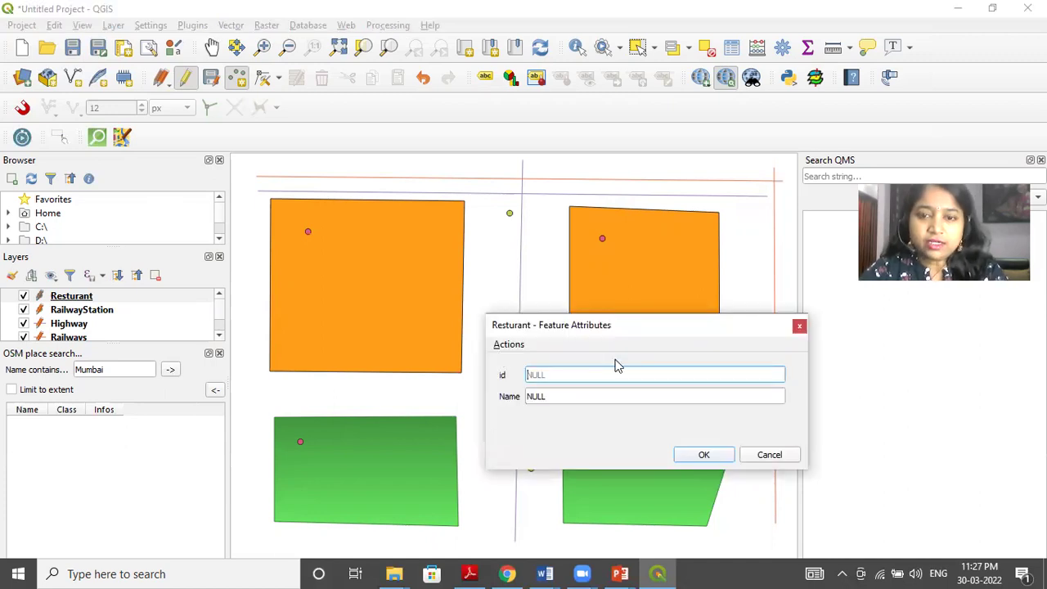
pyautogui.write('5')
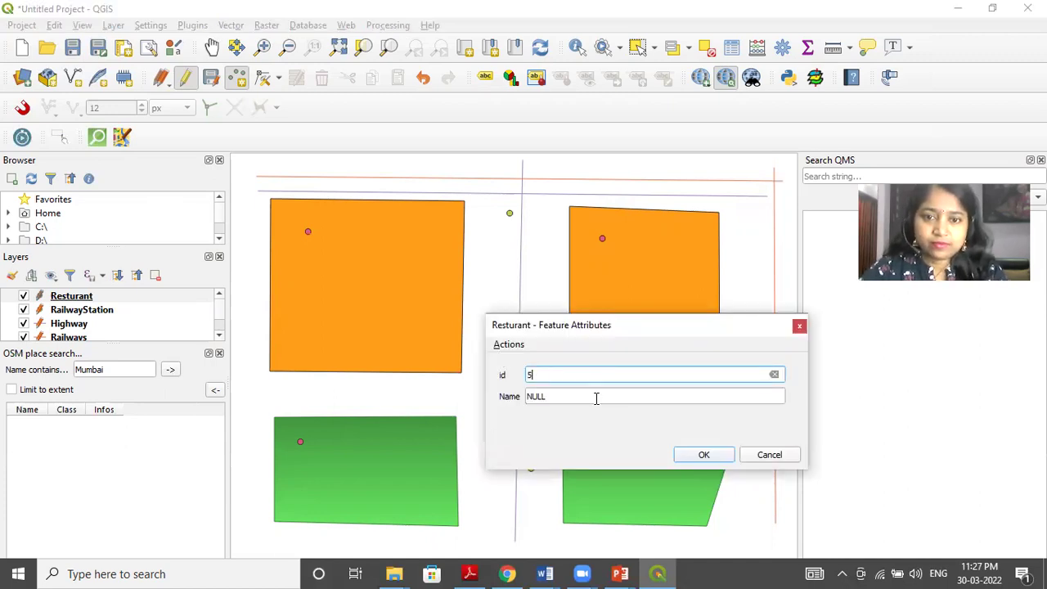
pyautogui.click(596, 397)
pyautogui.write('Resturant5')
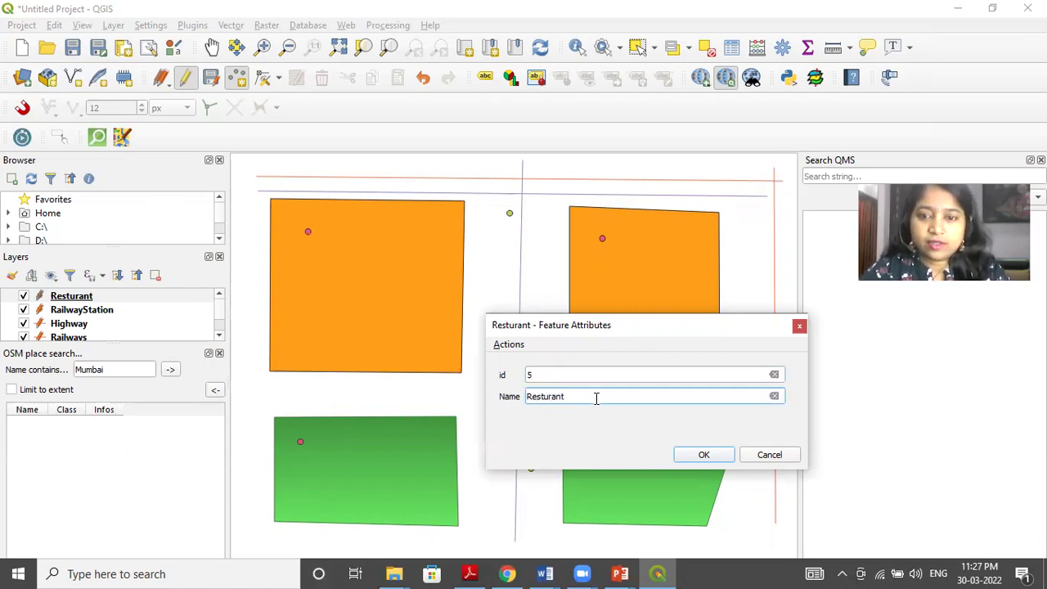
pyautogui.click(701, 455)
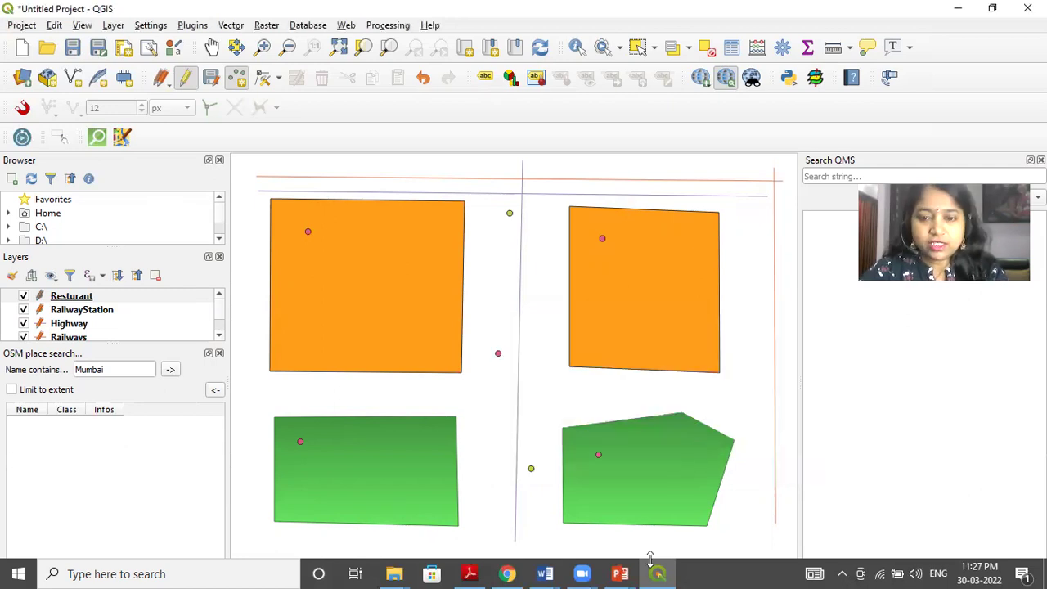
pyautogui.moveTo(628, 570)
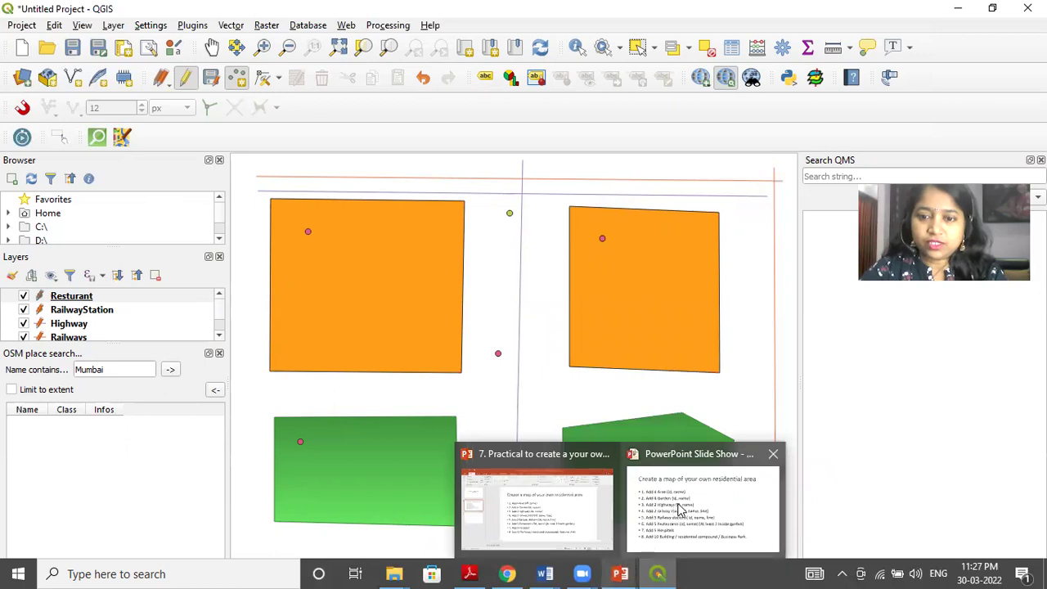
pyautogui.click(678, 512)
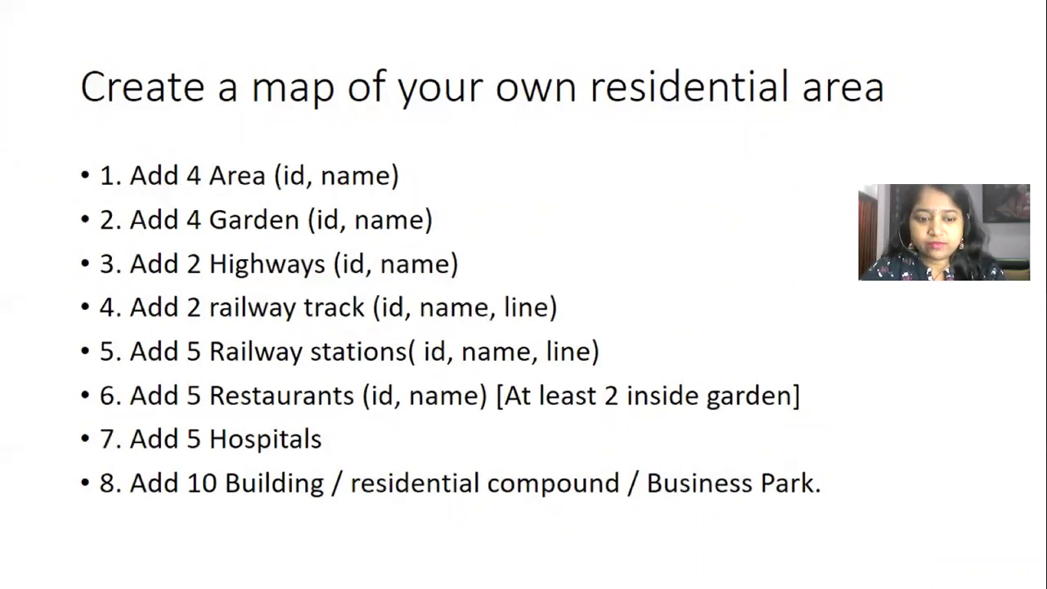
pyautogui.hotkey('alt', 'Tab')
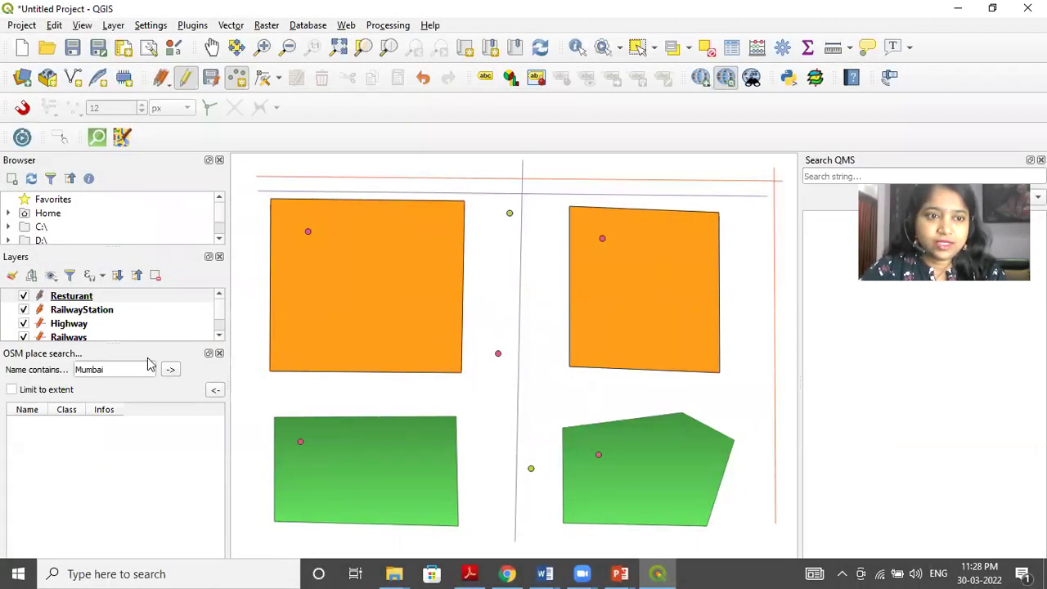
# Set the Resturant layer's symbology to the red diamond marker and apply it.
pyautogui.rightClick(80, 302)
pyautogui.click(116, 318)
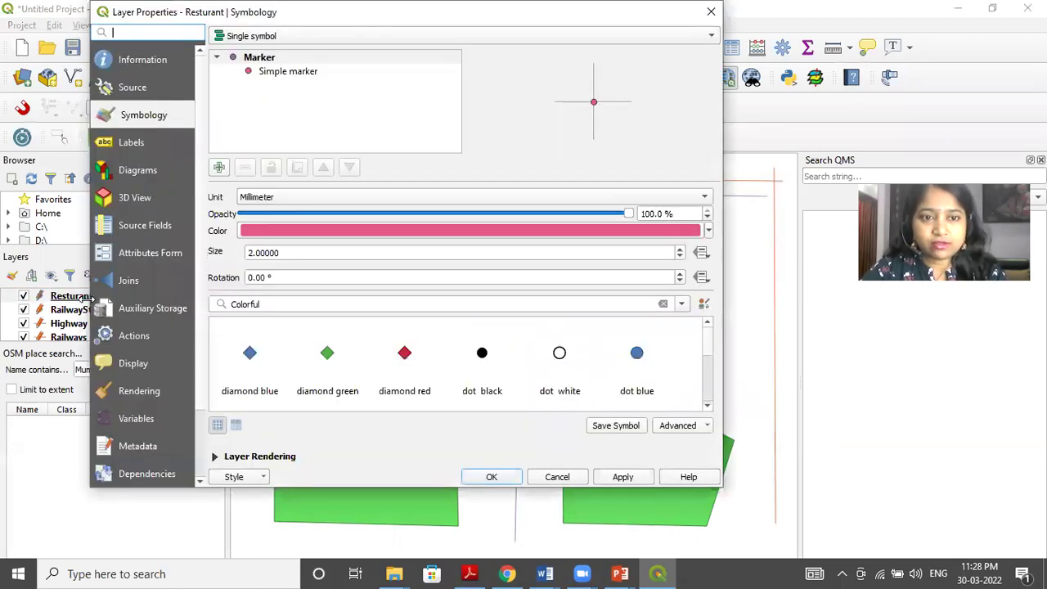
pyautogui.click(328, 360)
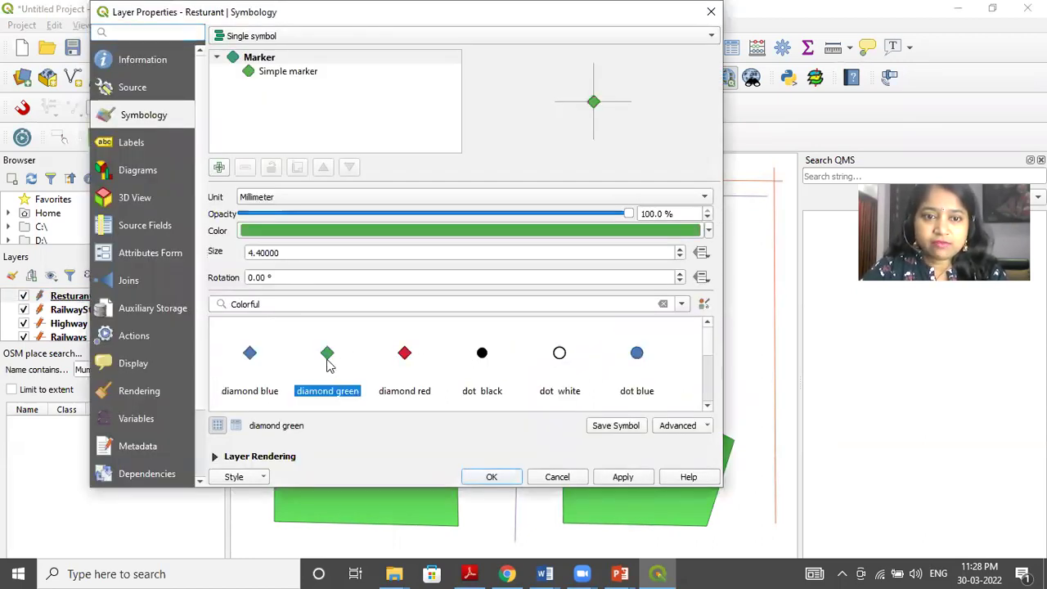
pyautogui.click(404, 360)
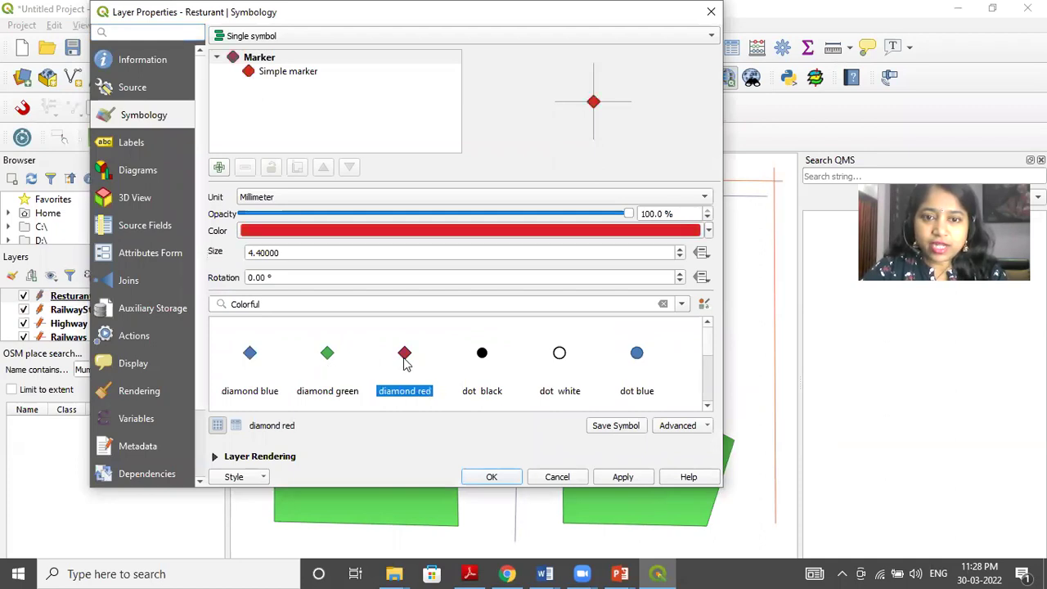
pyautogui.click(615, 481)
pyautogui.click(494, 481)
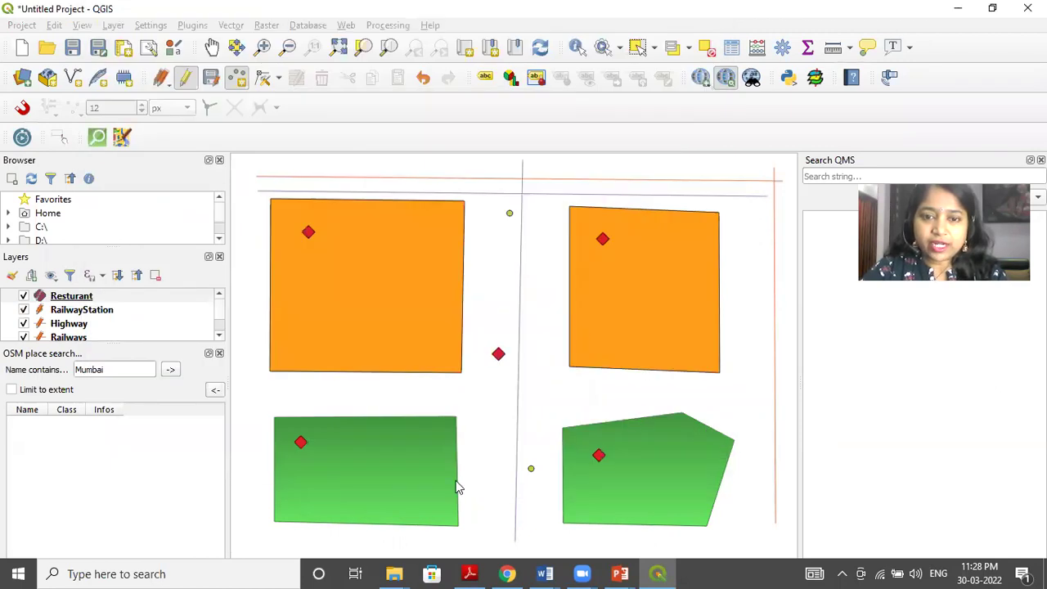
pyautogui.click(77, 304)
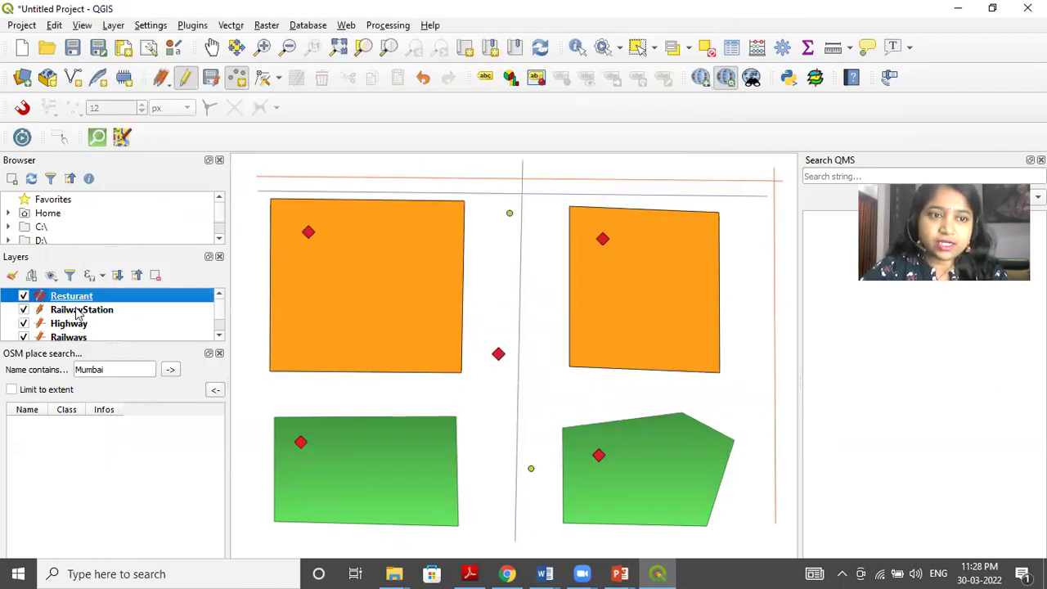
# Set the RailwayStation layer's symbology to the blue triangle marker at size 4.
pyautogui.rightClick(77, 313)
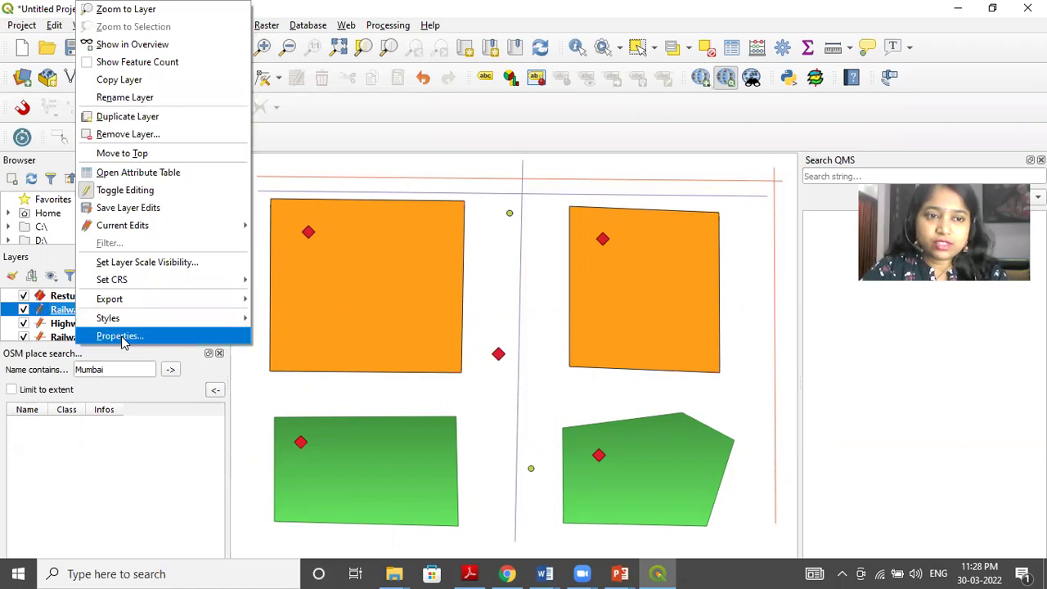
pyautogui.click(120, 336)
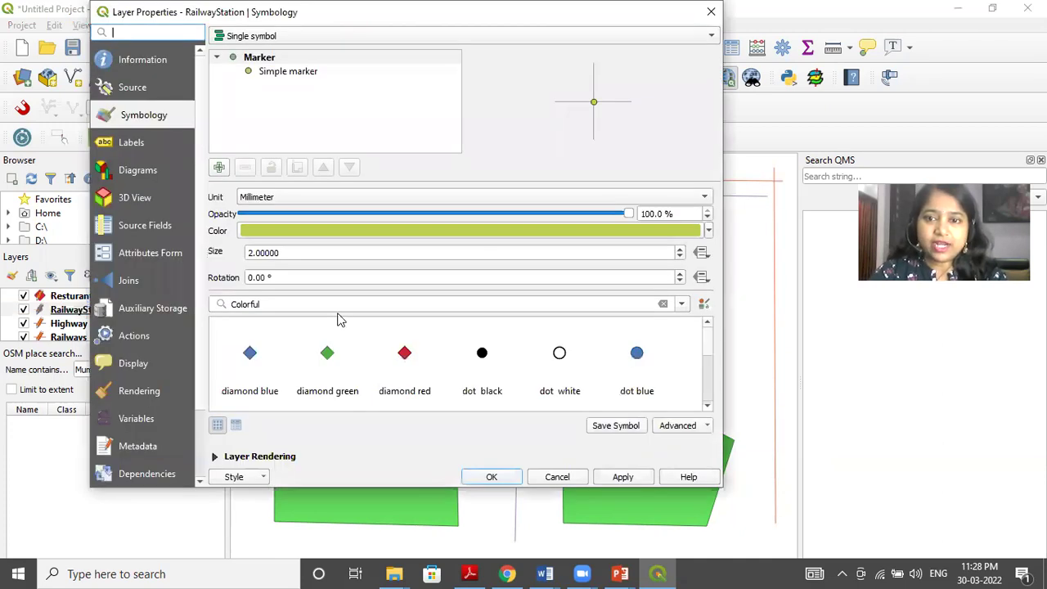
pyautogui.click(707, 406)
pyautogui.click(708, 405)
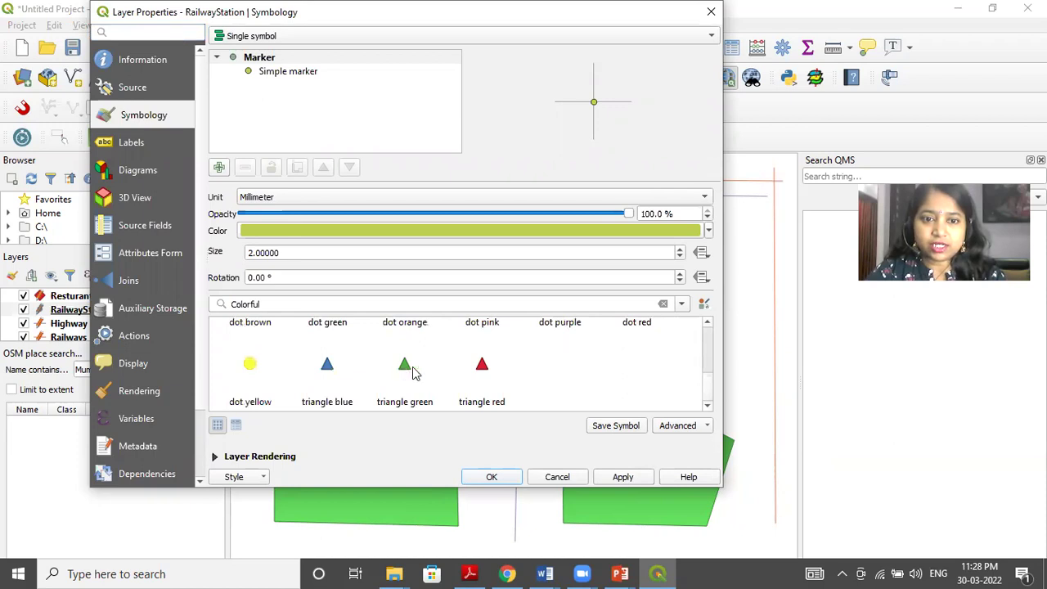
pyautogui.click(302, 375)
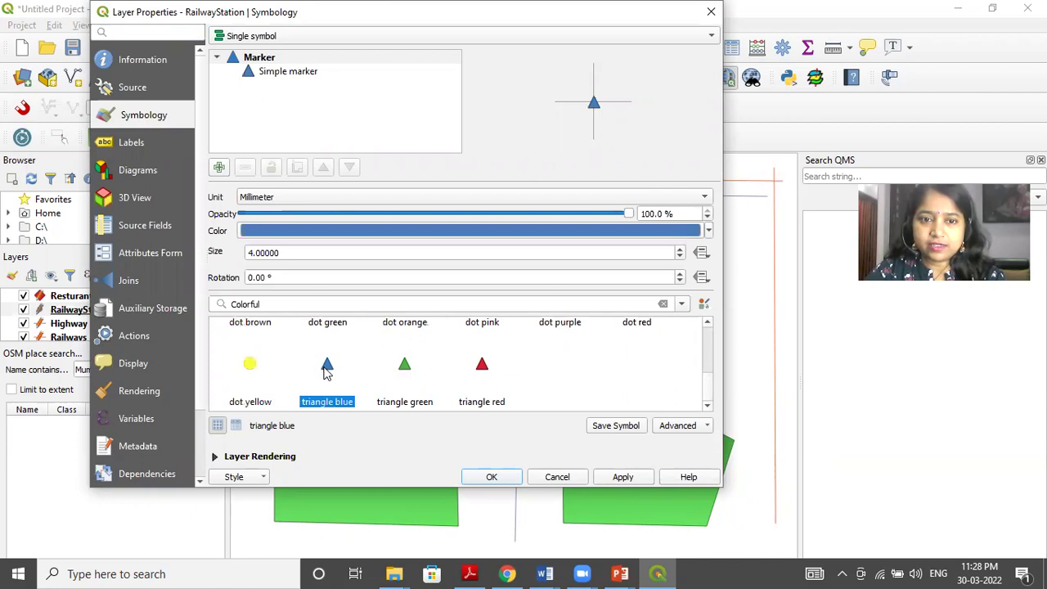
pyautogui.click(635, 480)
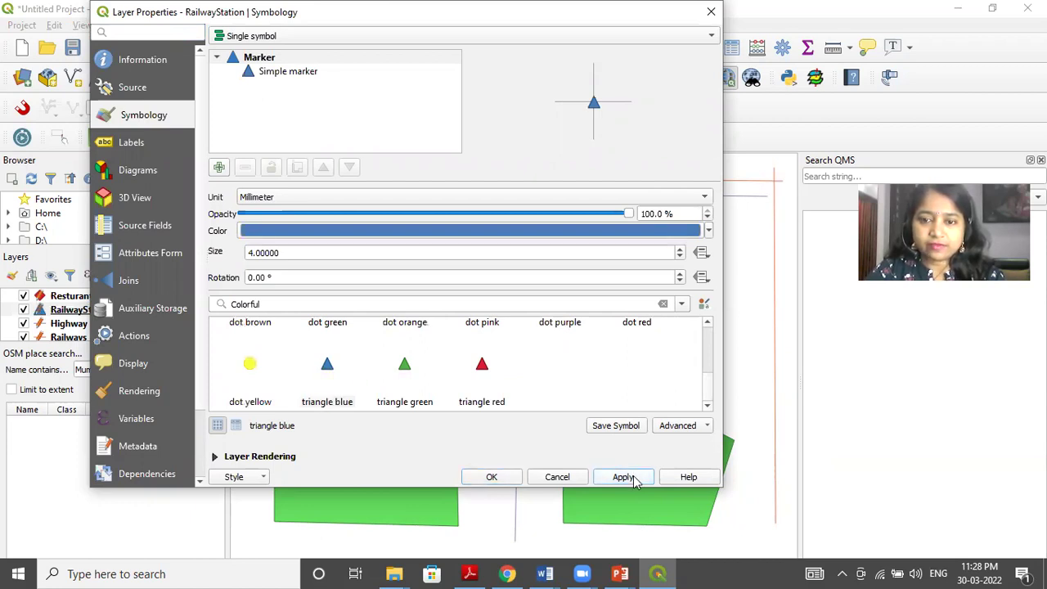
pyautogui.click(491, 477)
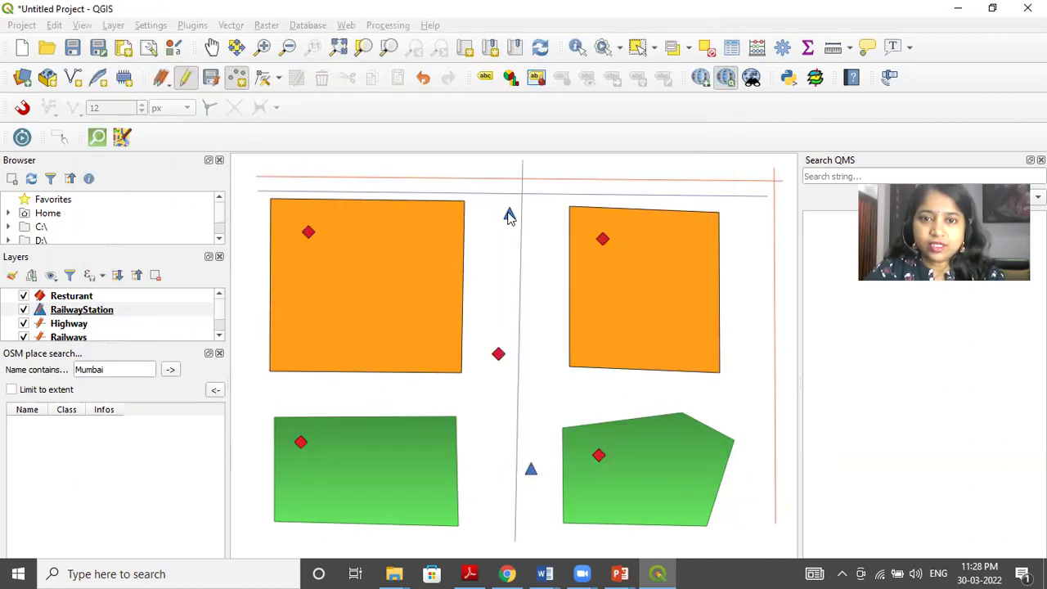